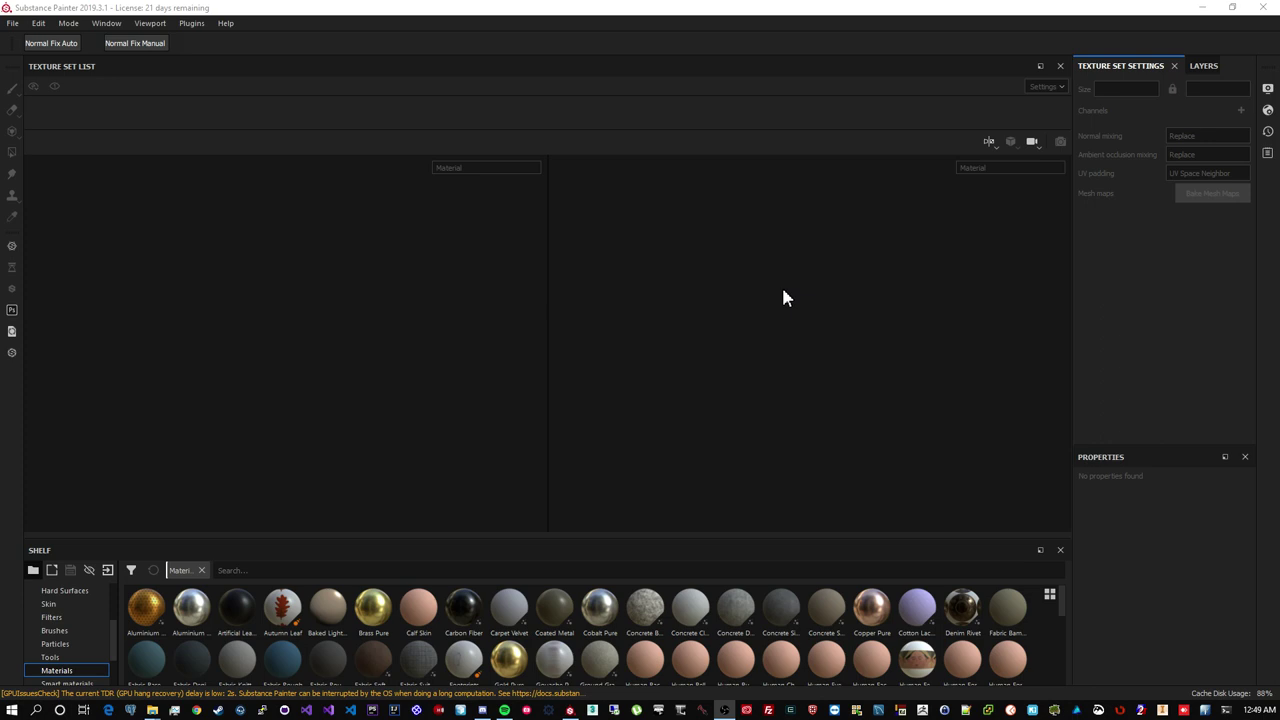
Create a new project at 2048 document resolution using the lp.FBX low-poly mesh
{"action": "left_click", "coordinate": [13, 23]}
{"action": "left_click", "coordinate": [35, 42]}
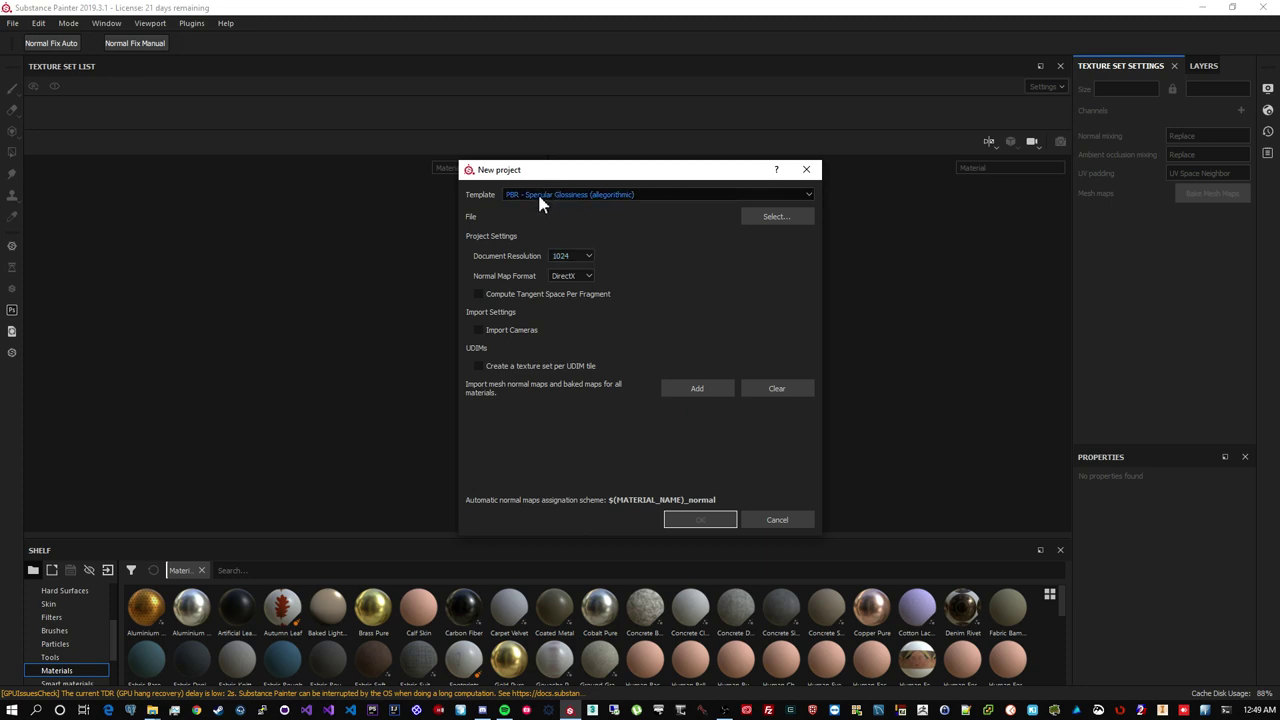
{"action": "left_click_drag", "start_coordinate": [567, 175], "coordinate": [565, 150]}
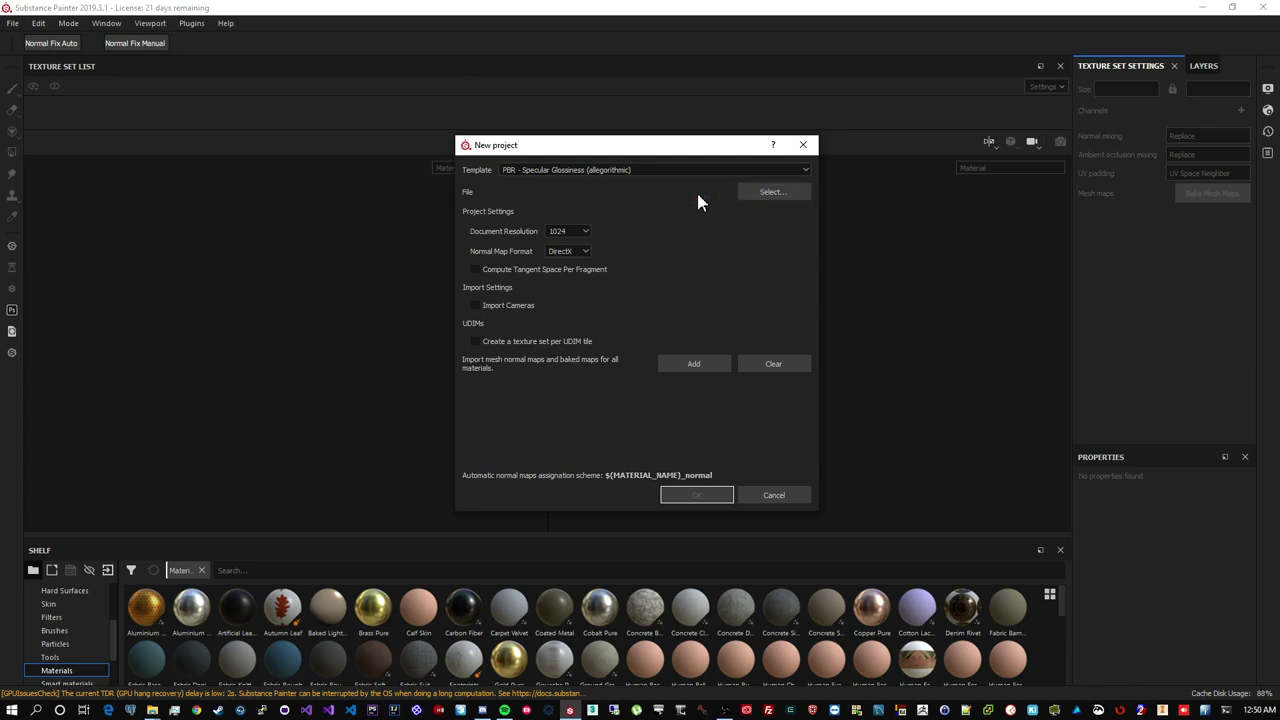
{"action": "left_click", "coordinate": [557, 236]}
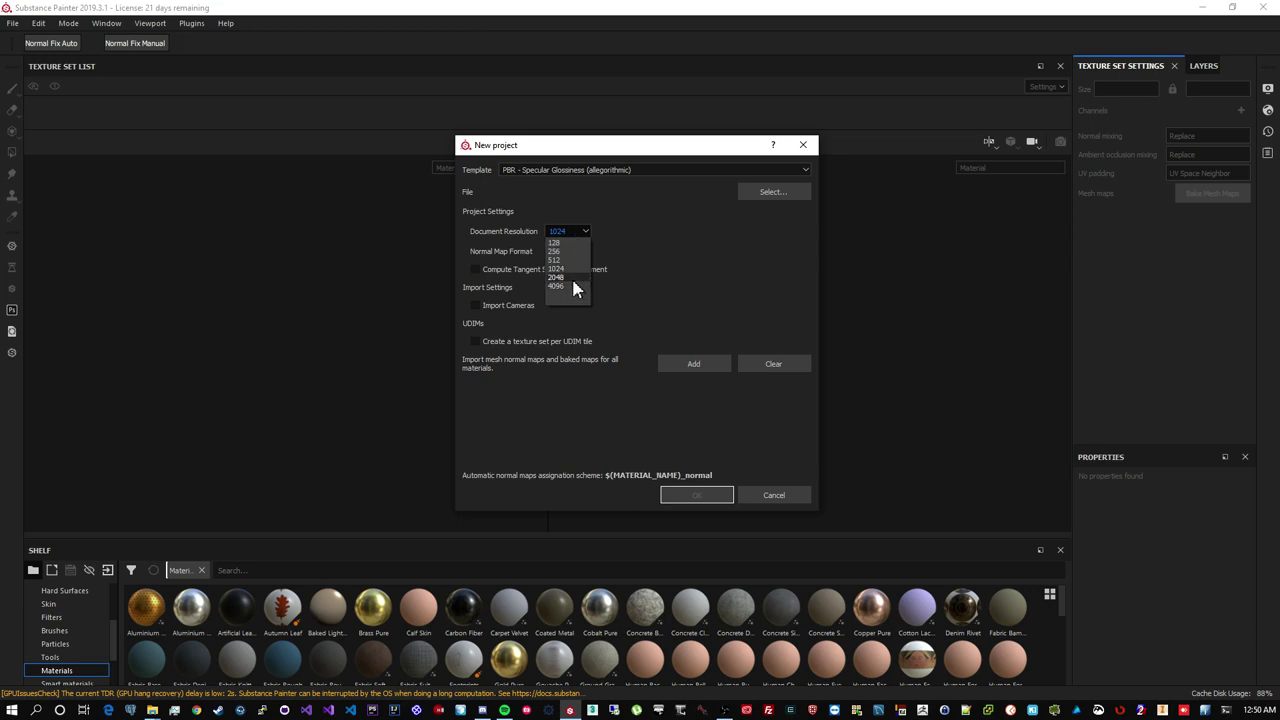
{"action": "left_click", "coordinate": [572, 278]}
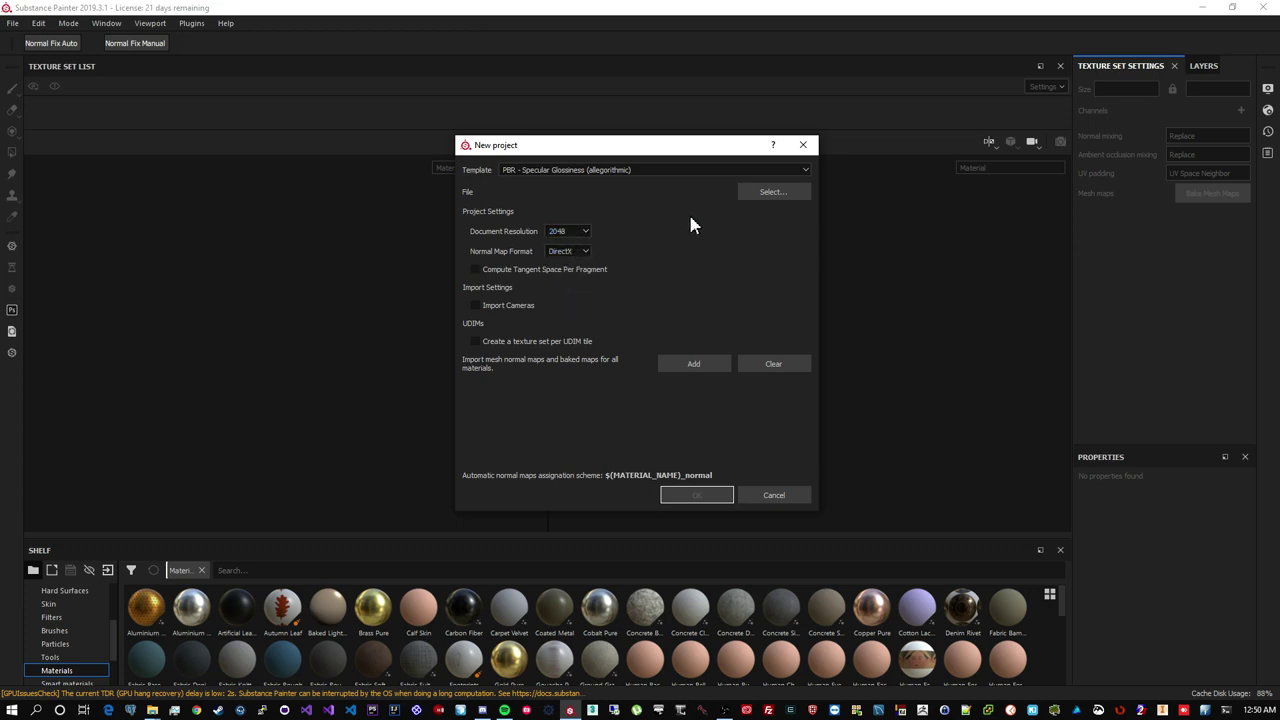
{"action": "left_click", "coordinate": [766, 193]}
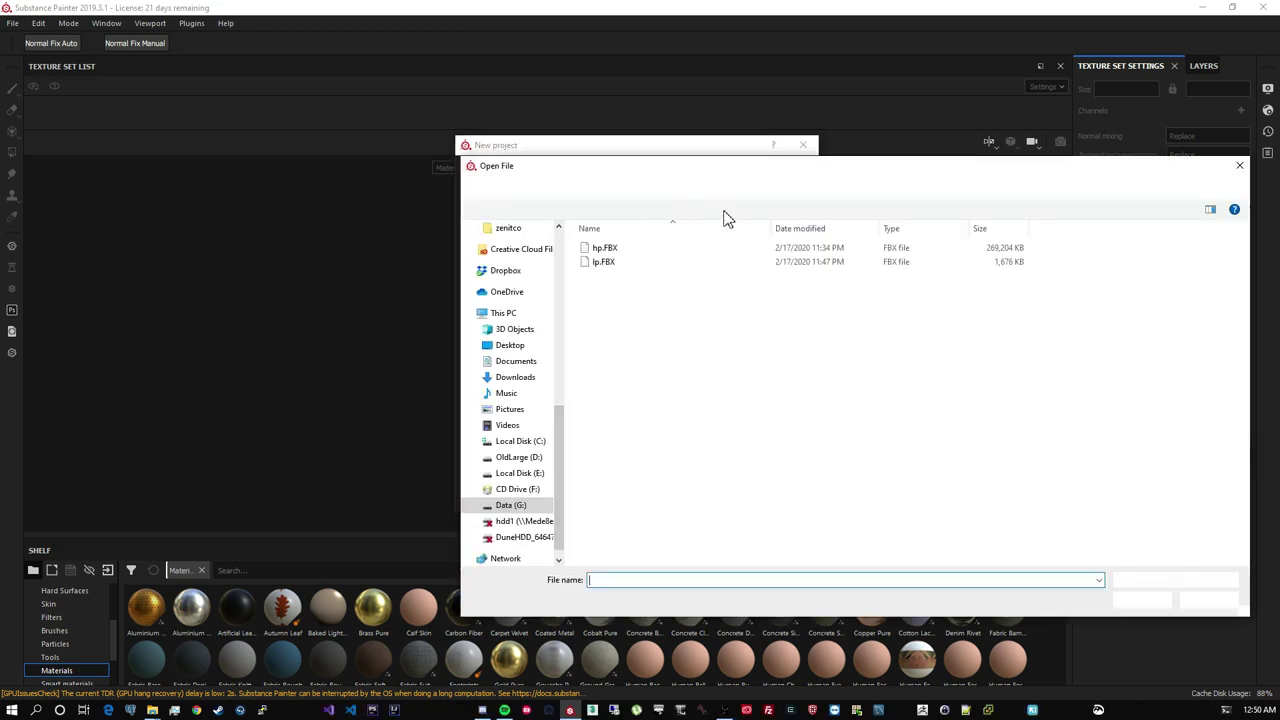
{"action": "left_click", "coordinate": [606, 262]}
{"action": "left_click", "coordinate": [1140, 601]}
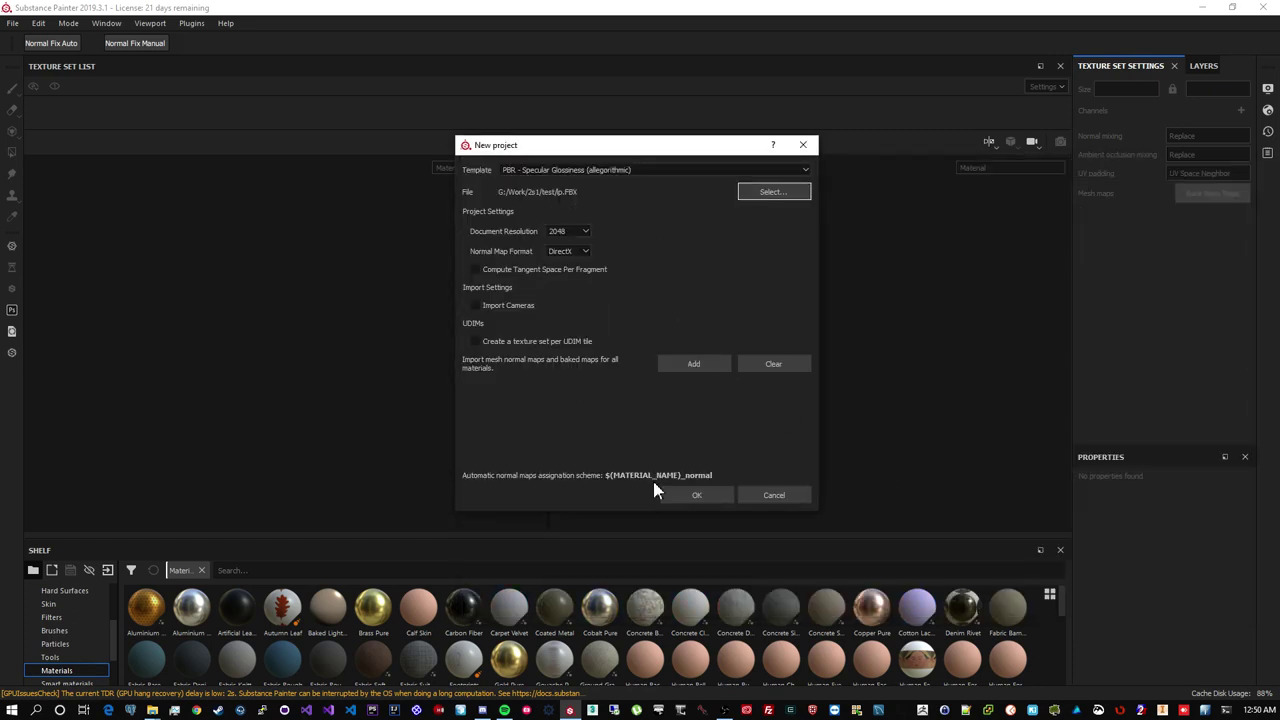
{"action": "left_click", "coordinate": [685, 493]}
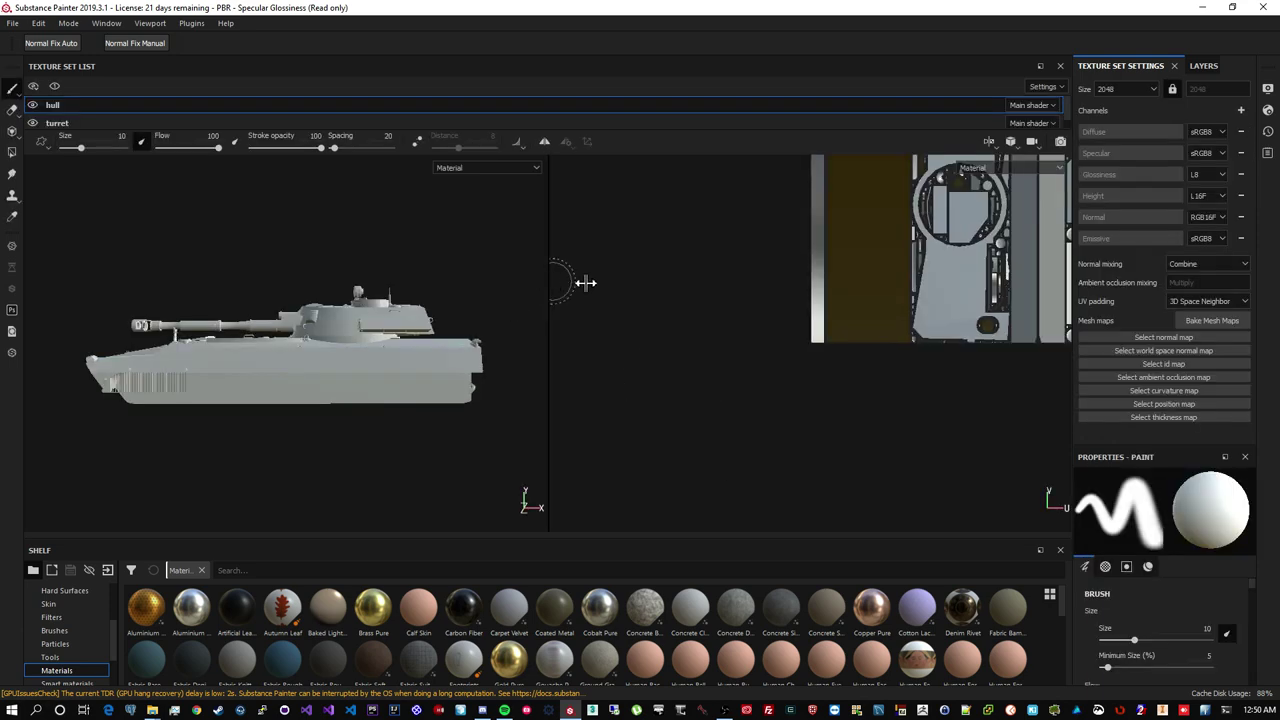
Widen the 3D view and orbit and zoom around the tank and turret
{"action": "left_click_drag", "start_coordinate": [621, 285], "coordinate": [563, 349]}
{"action": "right_click_drag", "start_coordinate": [563, 349], "coordinate": [647, 256], "text": "alt"}
{"action": "left_click_drag", "start_coordinate": [647, 256], "coordinate": [596, 300], "text": "alt"}
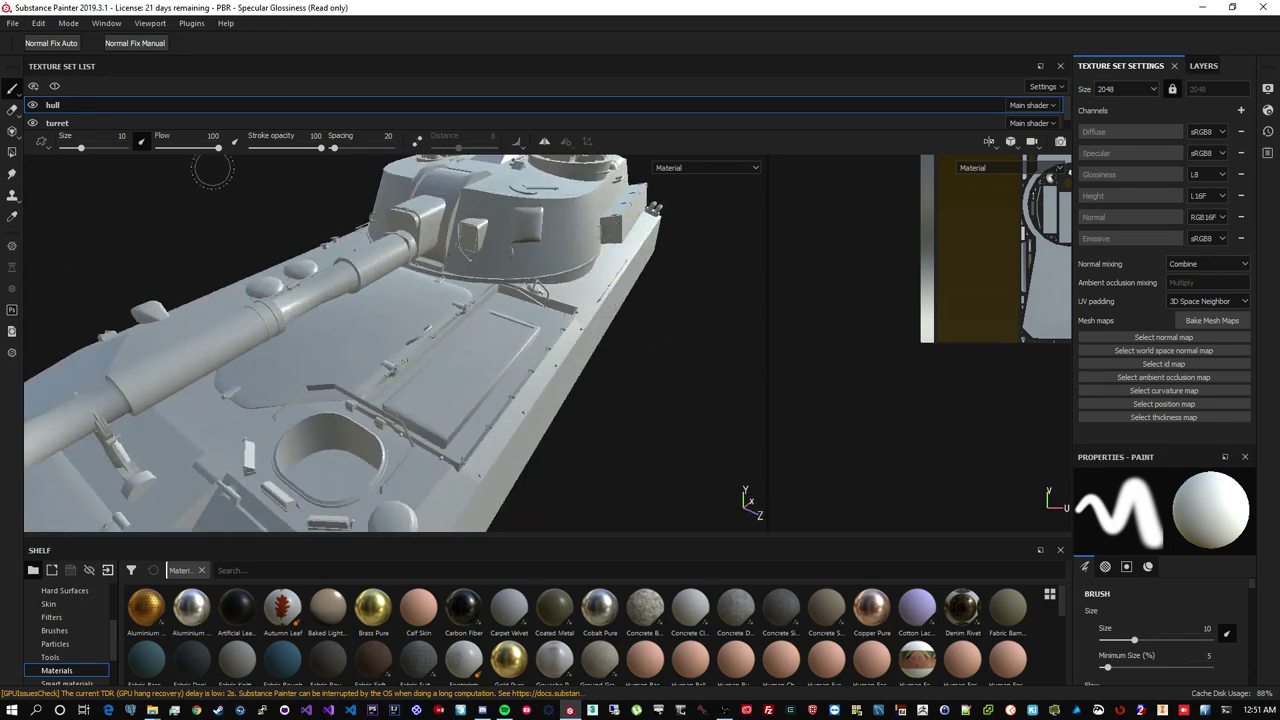
{"action": "mouse_move", "coordinate": [545, 131]}
{"action": "left_mouse_down"}
{"action": "mouse_move", "coordinate": [545, 158]}
{"action": "mouse_move", "coordinate": [546, 131]}
{"action": "left_mouse_up"}
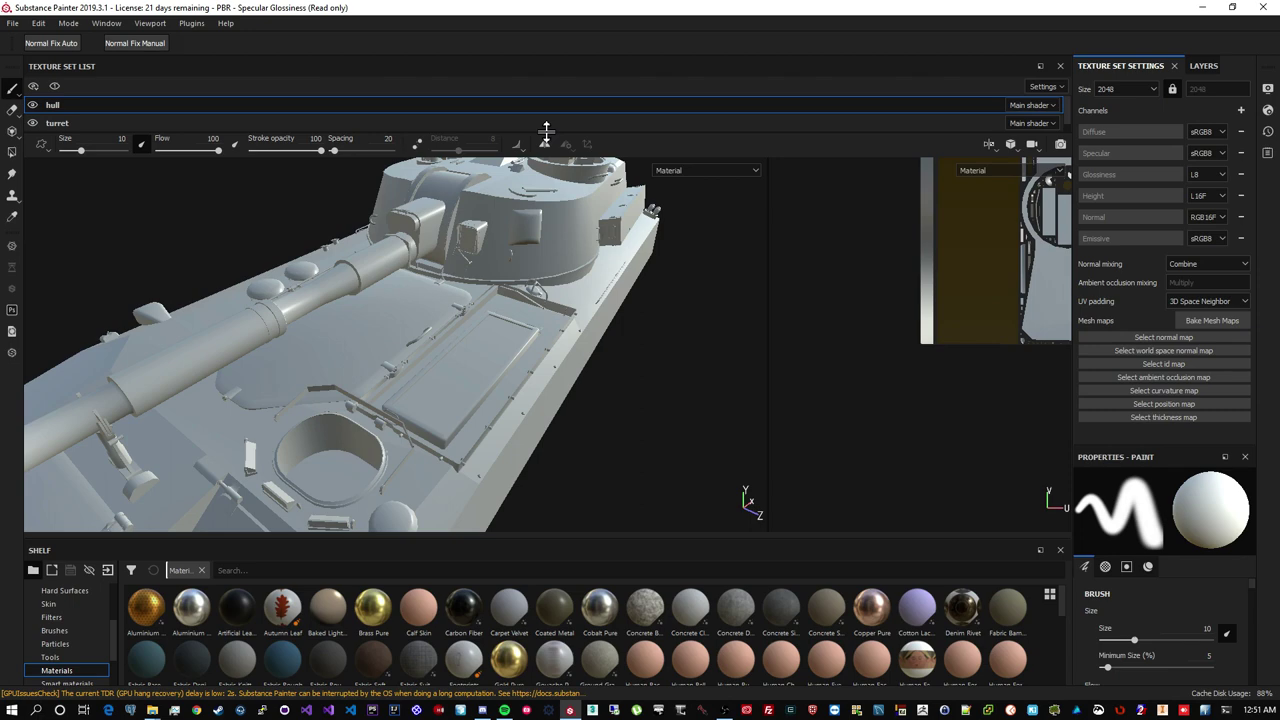
Browse the hull and turret texture sets and show the turret's layer stack with Layer 1
{"action": "left_click", "coordinate": [163, 124]}
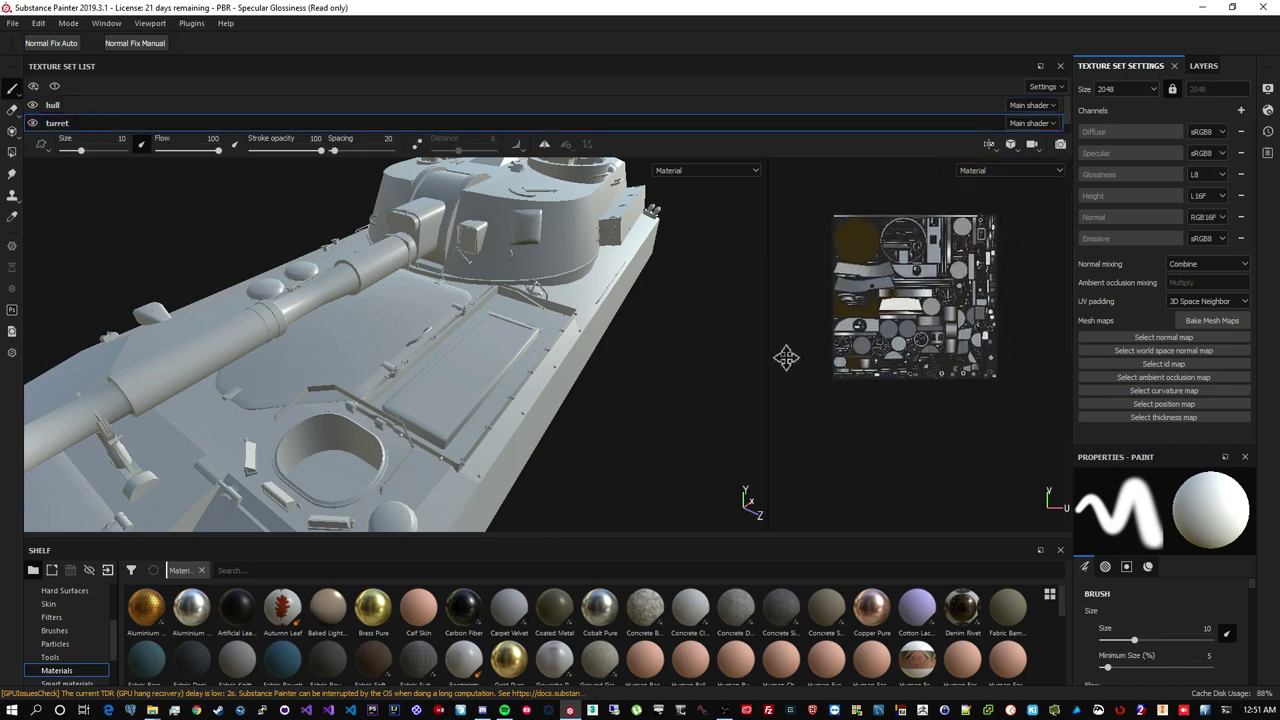
{"action": "left_click", "coordinate": [88, 105]}
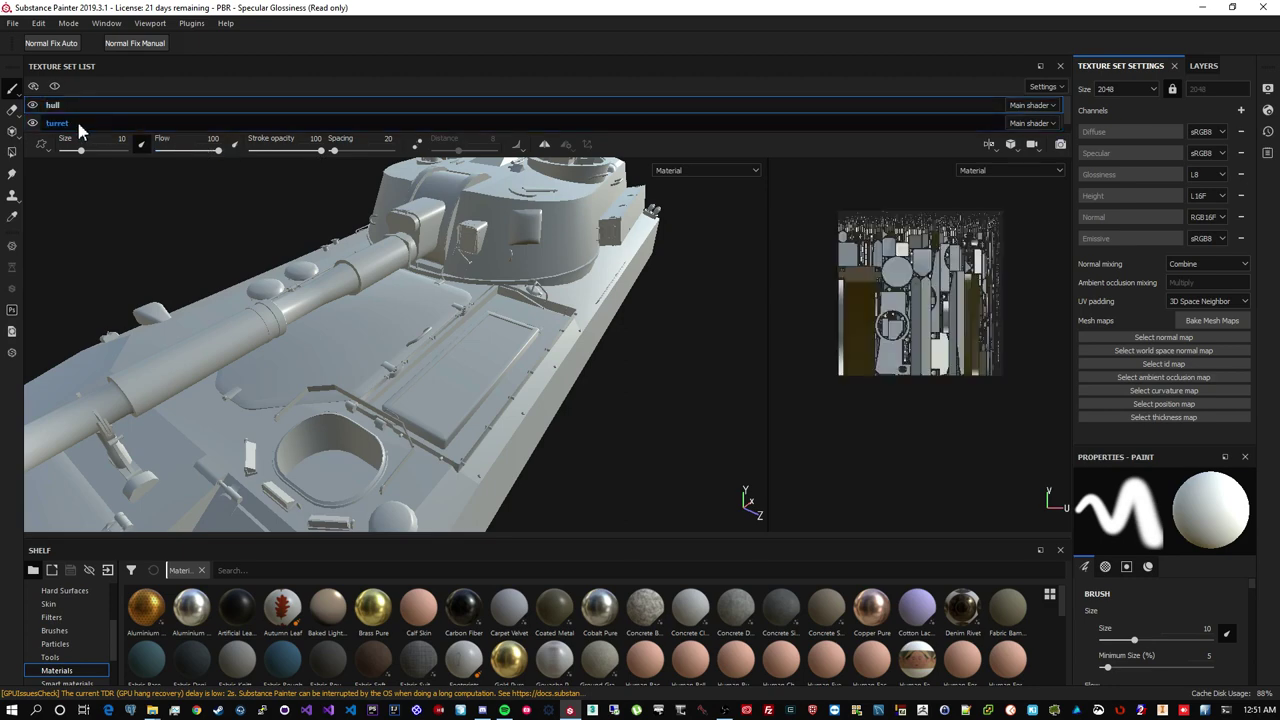
{"action": "left_click", "coordinate": [78, 124]}
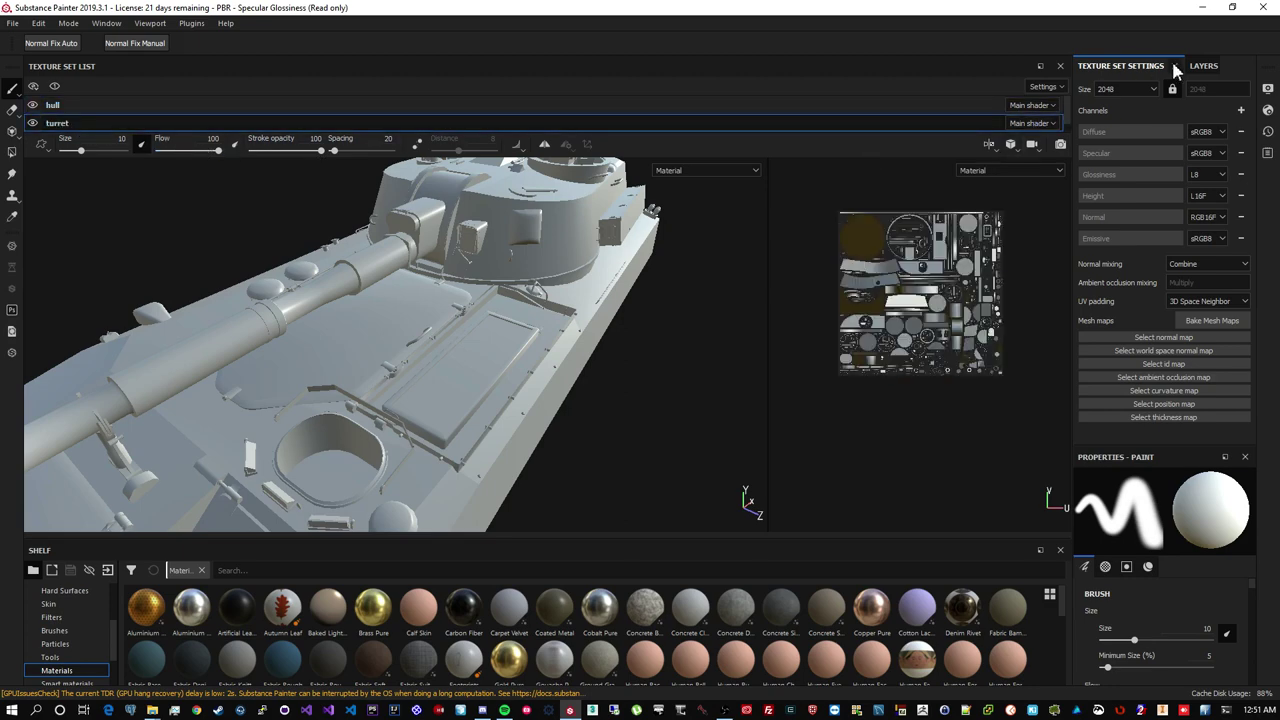
{"action": "left_click", "coordinate": [1203, 66]}
{"action": "left_click", "coordinate": [1120, 66]}
{"action": "mouse_move", "coordinate": [680, 346]}
{"action": "left_mouse_down", "text": "alt"}
{"action": "mouse_move", "coordinate": [677, 300]}
{"action": "mouse_move", "coordinate": [651, 346]}
{"action": "mouse_move", "coordinate": [700, 310]}
{"action": "left_mouse_up", "text": "alt"}
{"action": "left_click", "coordinate": [1198, 68]}
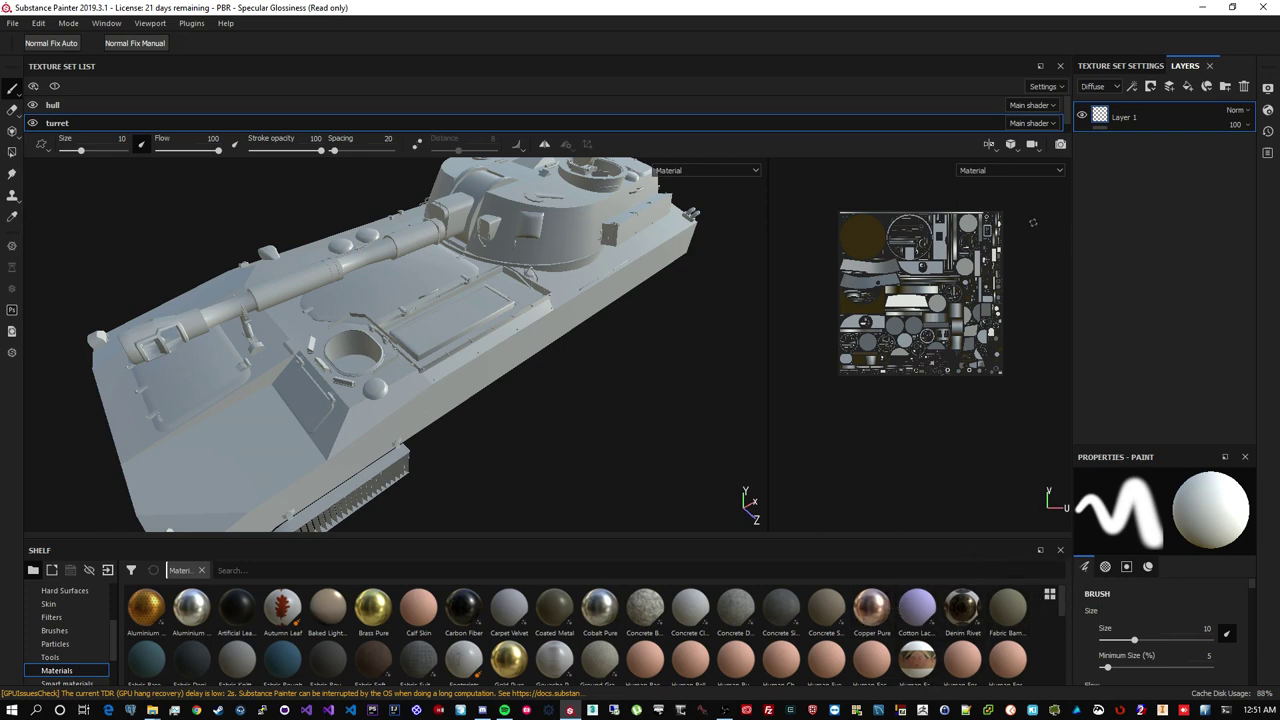
Open and dismiss Layer 1's context menu, then orbit around the tank
{"action": "right_click", "coordinate": [1139, 117]}
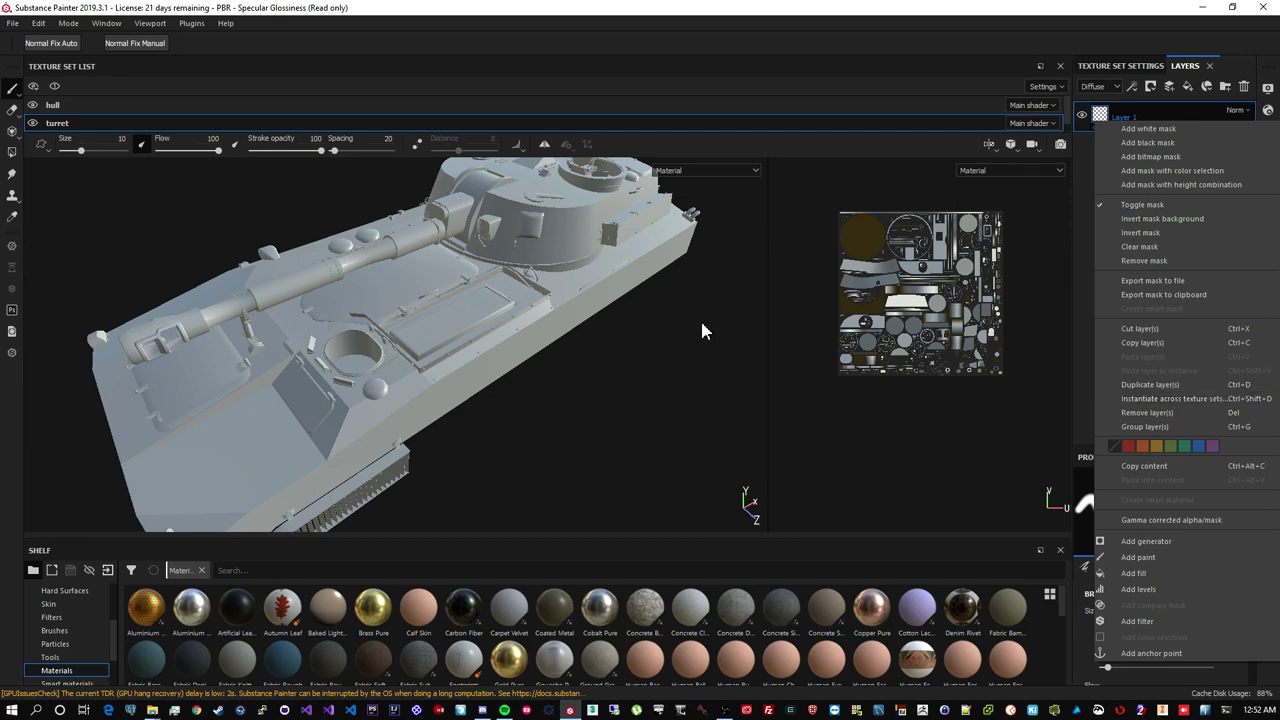
{"action": "left_click", "coordinate": [668, 319]}
{"action": "mouse_move", "coordinate": [640, 326]}
{"action": "left_mouse_down", "text": "alt"}
{"action": "mouse_move", "coordinate": [726, 320]}
{"action": "mouse_move", "coordinate": [712, 326]}
{"action": "left_mouse_up", "text": "alt"}
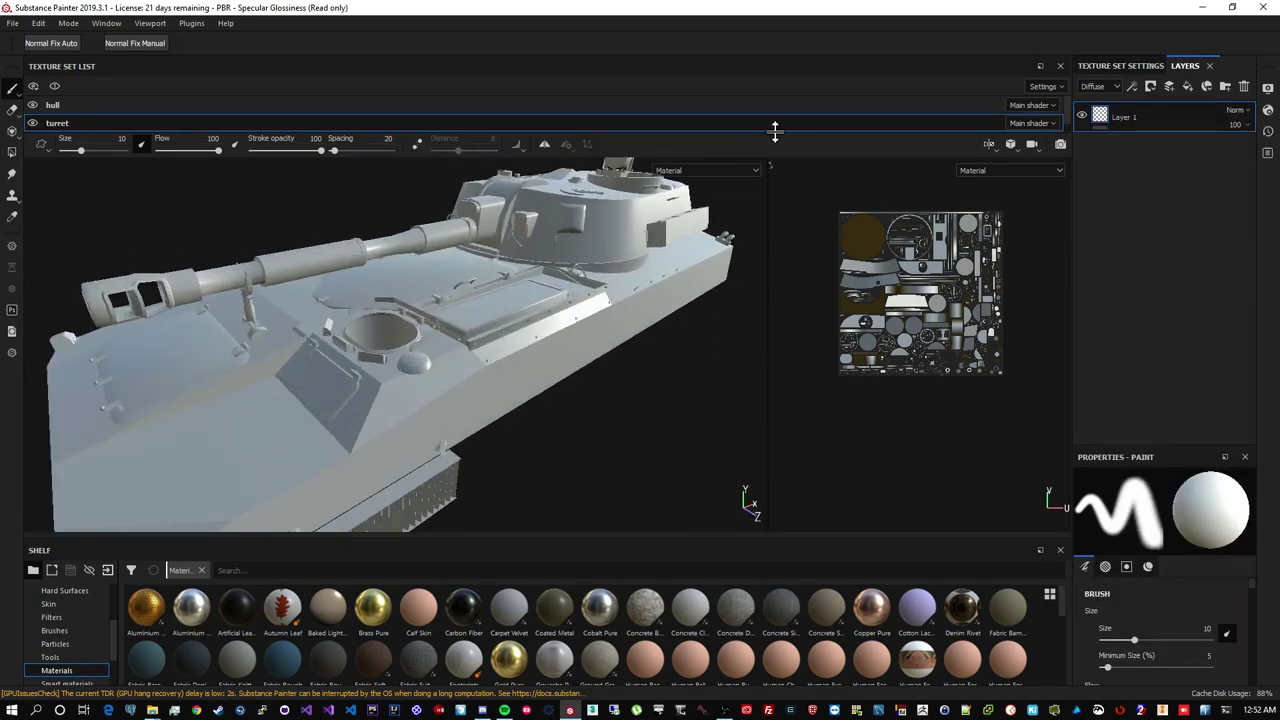
{"action": "left_click_drag", "start_coordinate": [775, 131], "coordinate": [689, 297]}
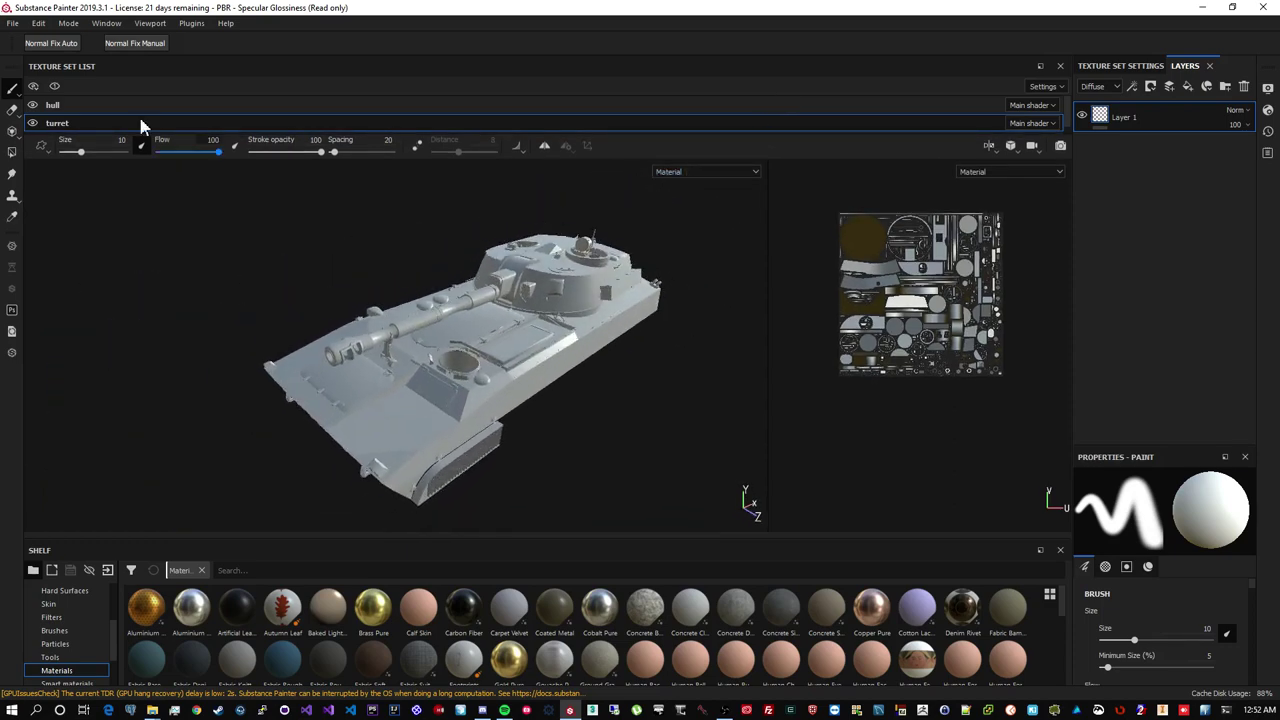
Switch between texture sets and settle on the hull, toggling its visibility off and on
{"action": "left_click", "coordinate": [62, 122]}
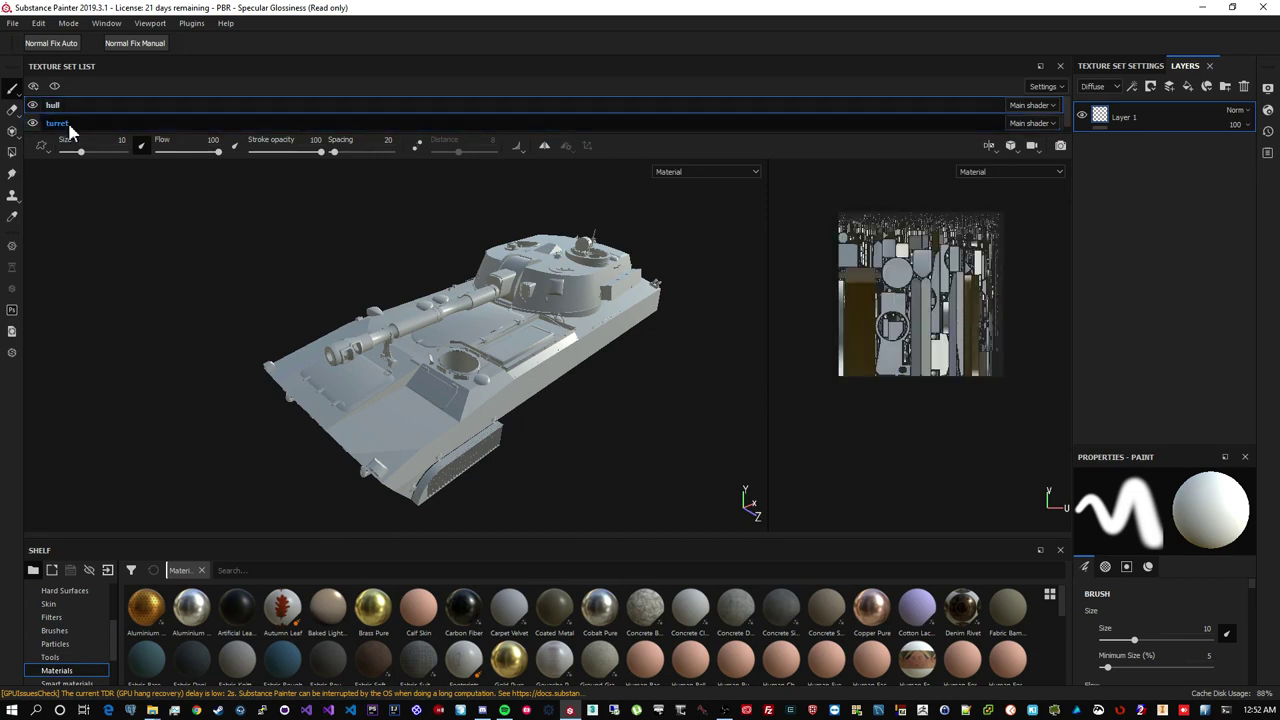
{"action": "left_click", "coordinate": [60, 105]}
{"action": "left_click", "coordinate": [134, 125]}
{"action": "left_click_drag", "start_coordinate": [503, 220], "coordinate": [405, 221], "text": "alt"}
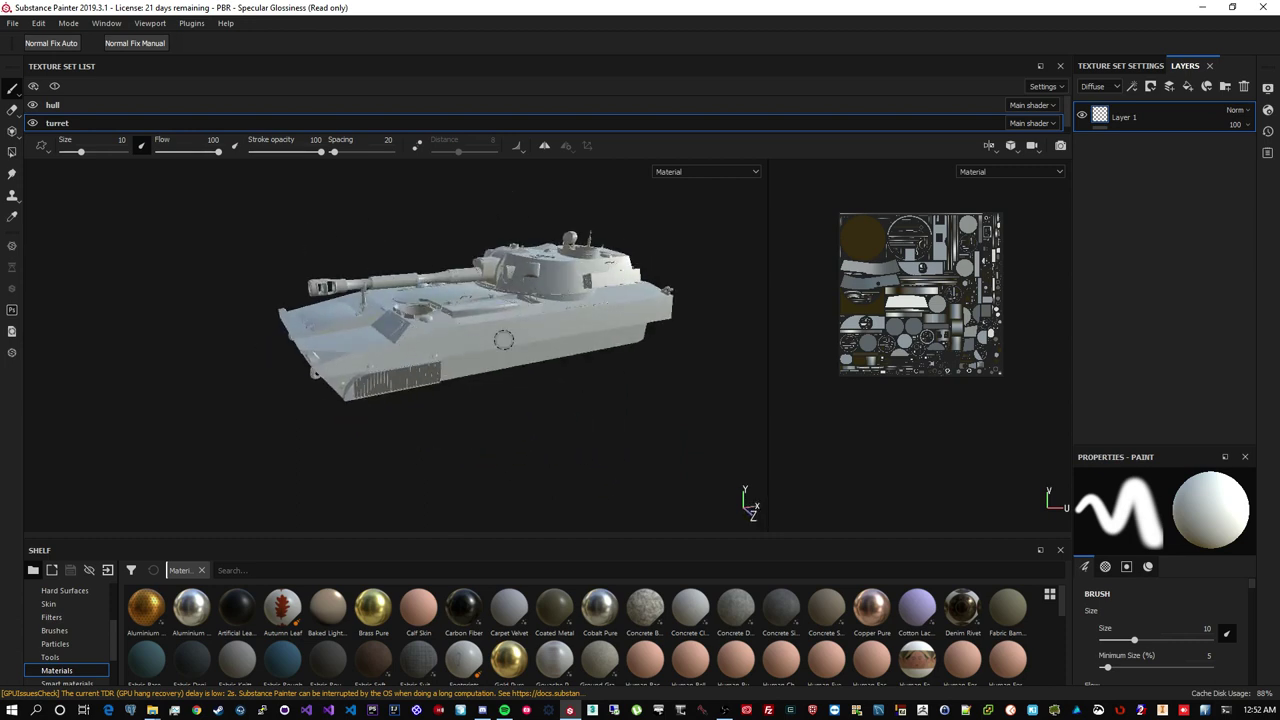
{"action": "left_click", "coordinate": [534, 110]}
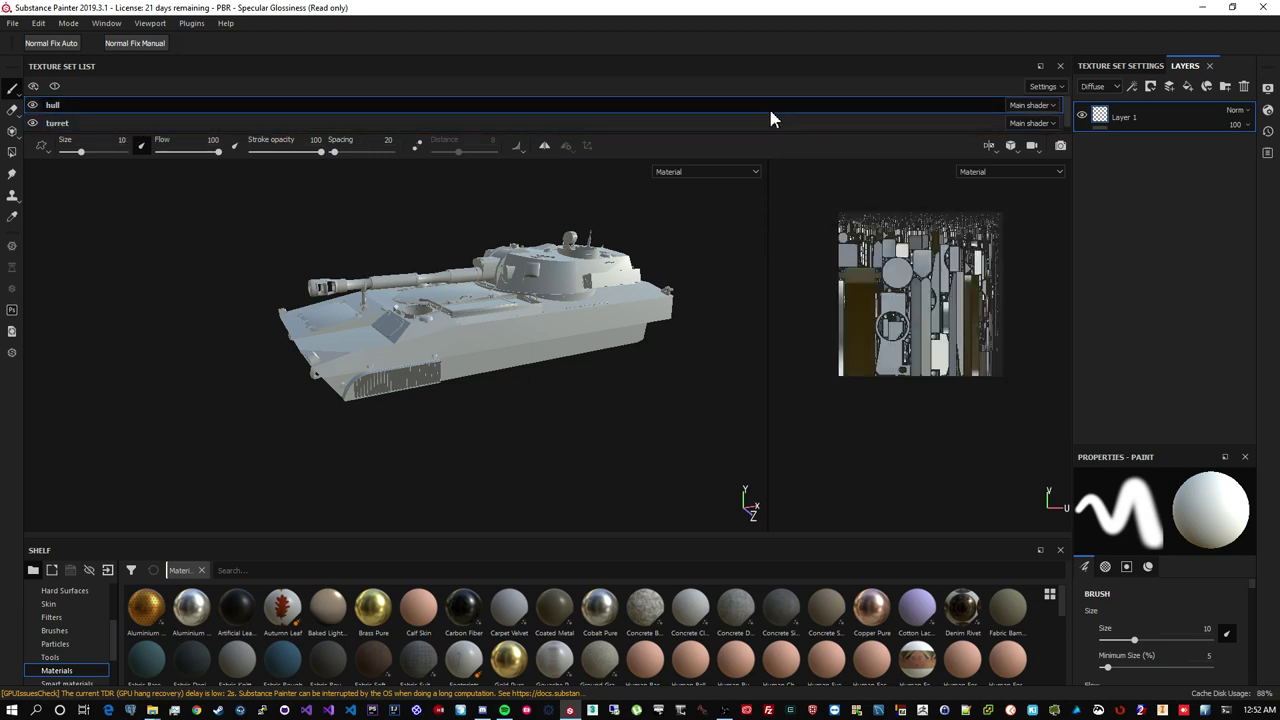
{"action": "left_click", "coordinate": [32, 106]}
{"action": "left_click", "coordinate": [32, 106]}
{"action": "left_click_drag", "start_coordinate": [312, 267], "coordinate": [486, 231], "text": "alt"}
{"action": "scroll", "coordinate": [367, 245], "scroll_direction": "up", "scroll_amount": 5}
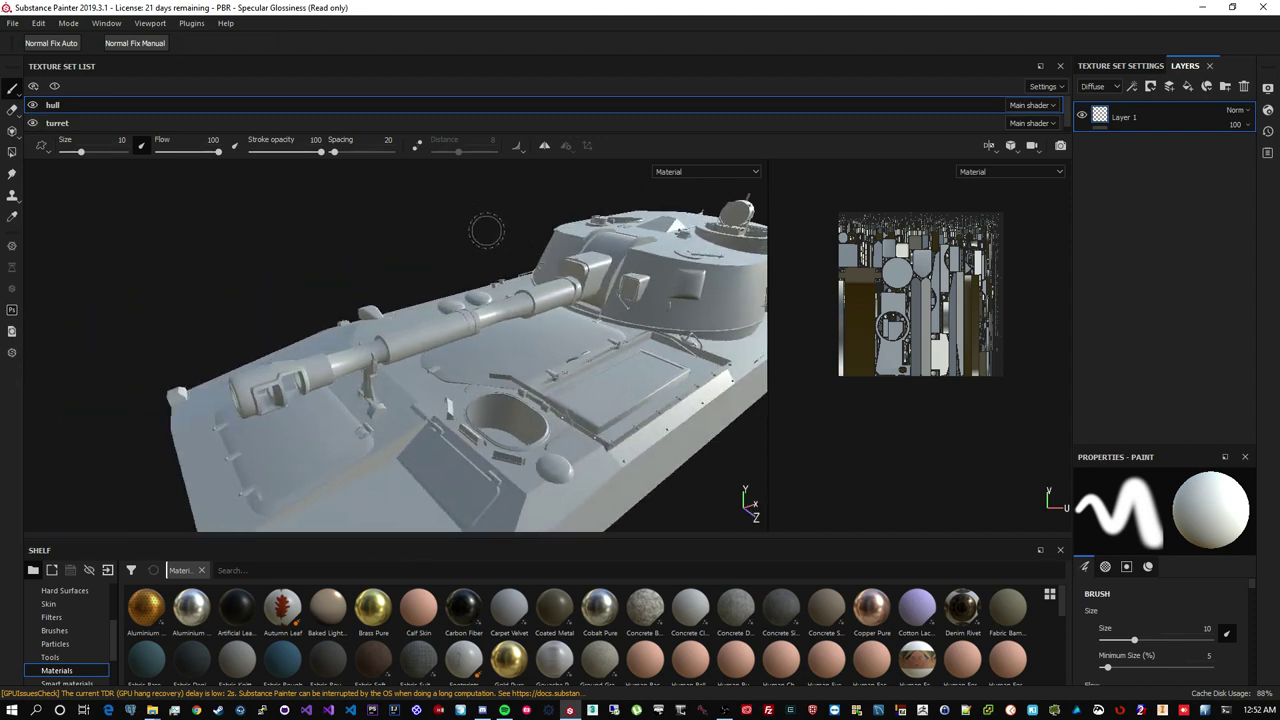
Switch the viewport to 3D-only mode and orbit and zoom around the untextured tank
{"action": "left_click", "coordinate": [990, 146]}
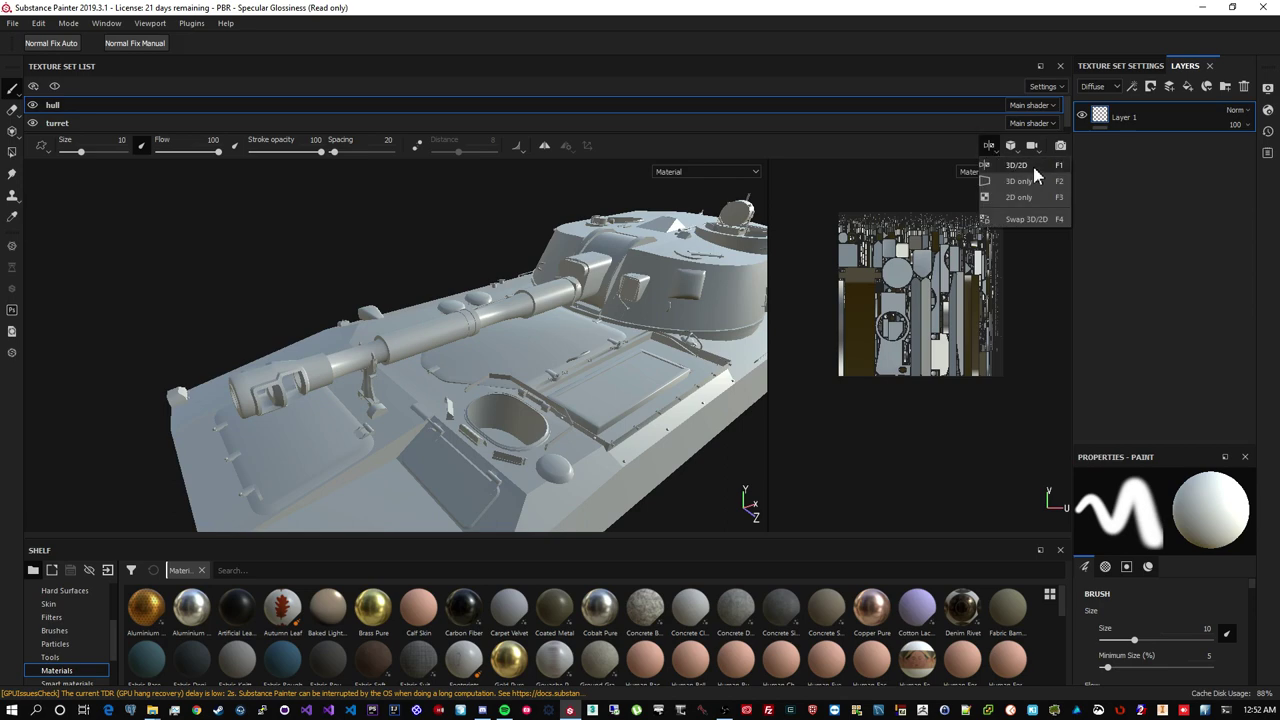
{"action": "left_click", "coordinate": [1019, 181]}
{"action": "left_click_drag", "start_coordinate": [700, 340], "coordinate": [828, 325], "text": "alt"}
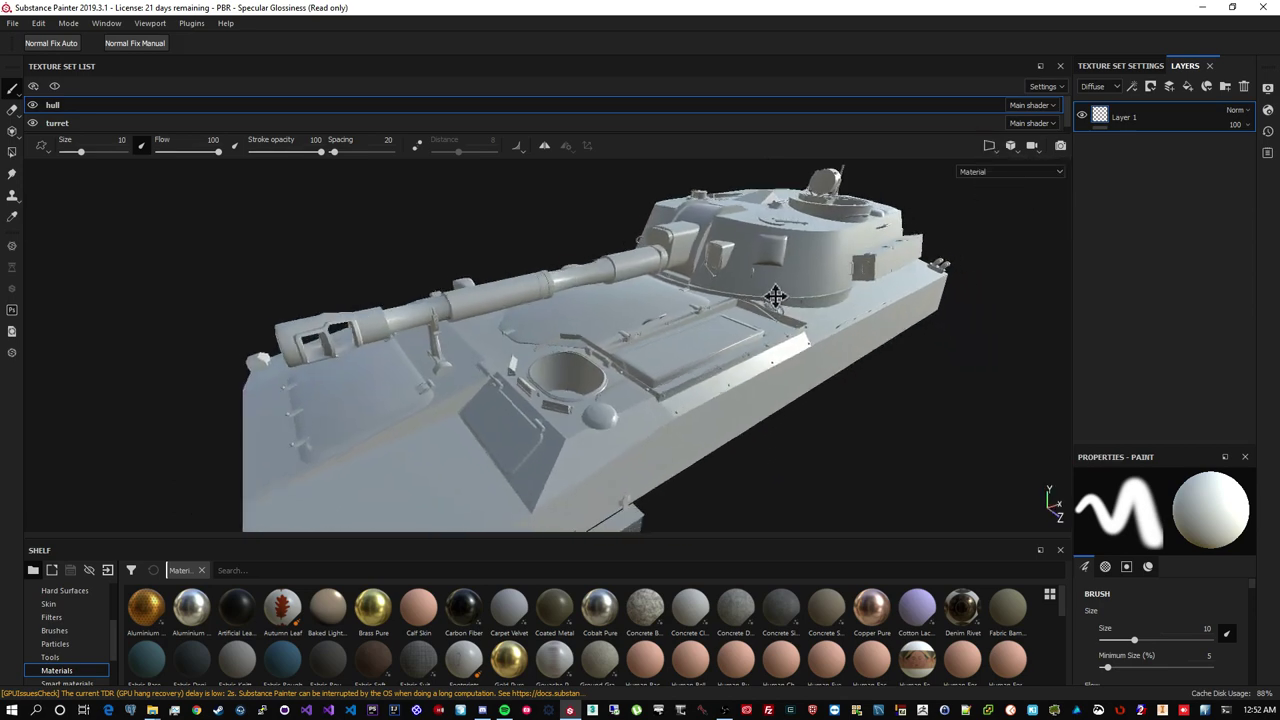
{"action": "left_click_drag", "start_coordinate": [773, 295], "coordinate": [980, 377], "text": "alt"}
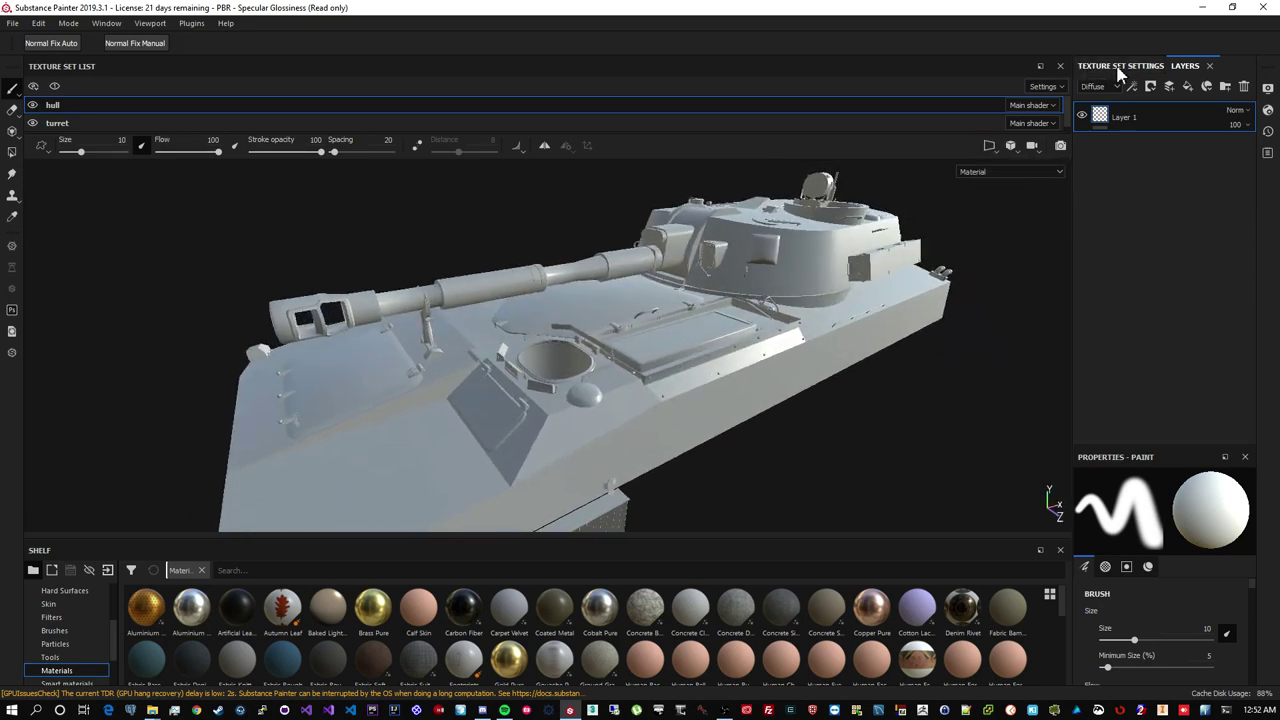
{"action": "left_click_drag", "start_coordinate": [908, 363], "coordinate": [897, 313], "text": "alt"}
{"action": "scroll", "coordinate": [908, 343], "scroll_direction": "down", "scroll_amount": 2}
{"action": "scroll", "coordinate": [846, 352], "scroll_direction": "down", "scroll_amount": 3}
{"action": "scroll", "coordinate": [863, 335], "scroll_direction": "up", "scroll_amount": 2}
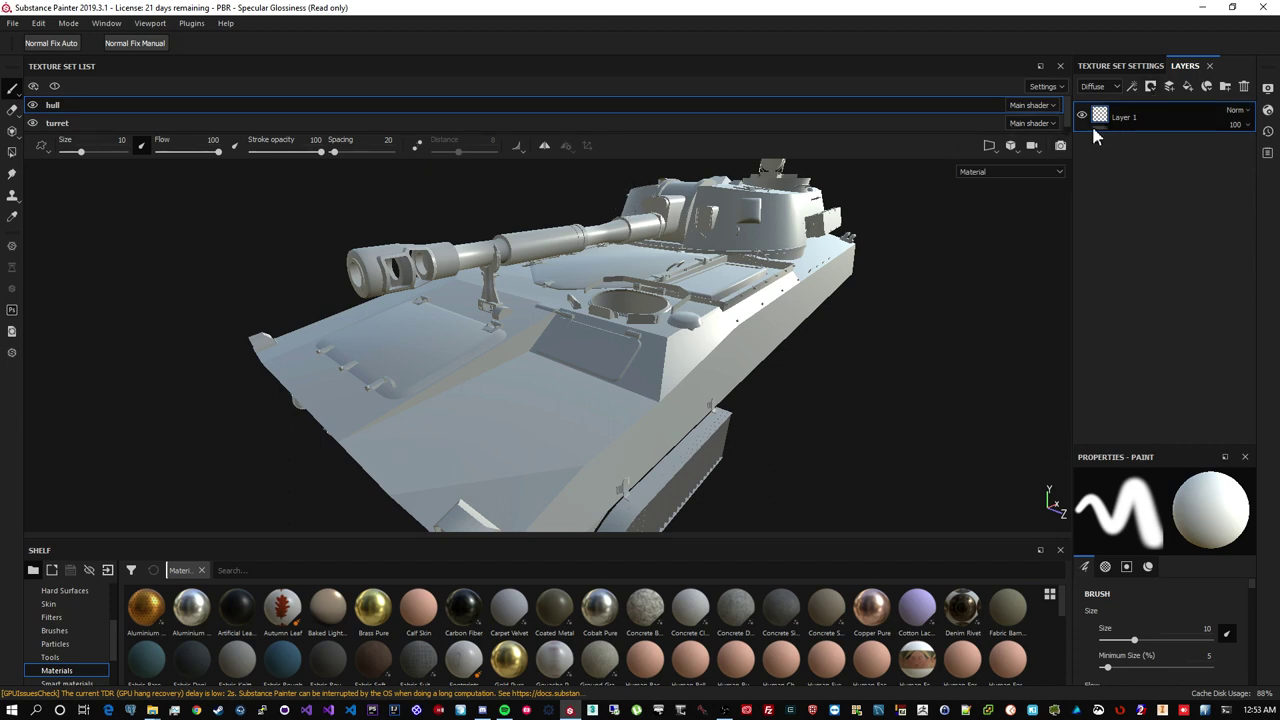
Open the Export Textures window and close it without changes
{"action": "left_click", "coordinate": [12, 23]}
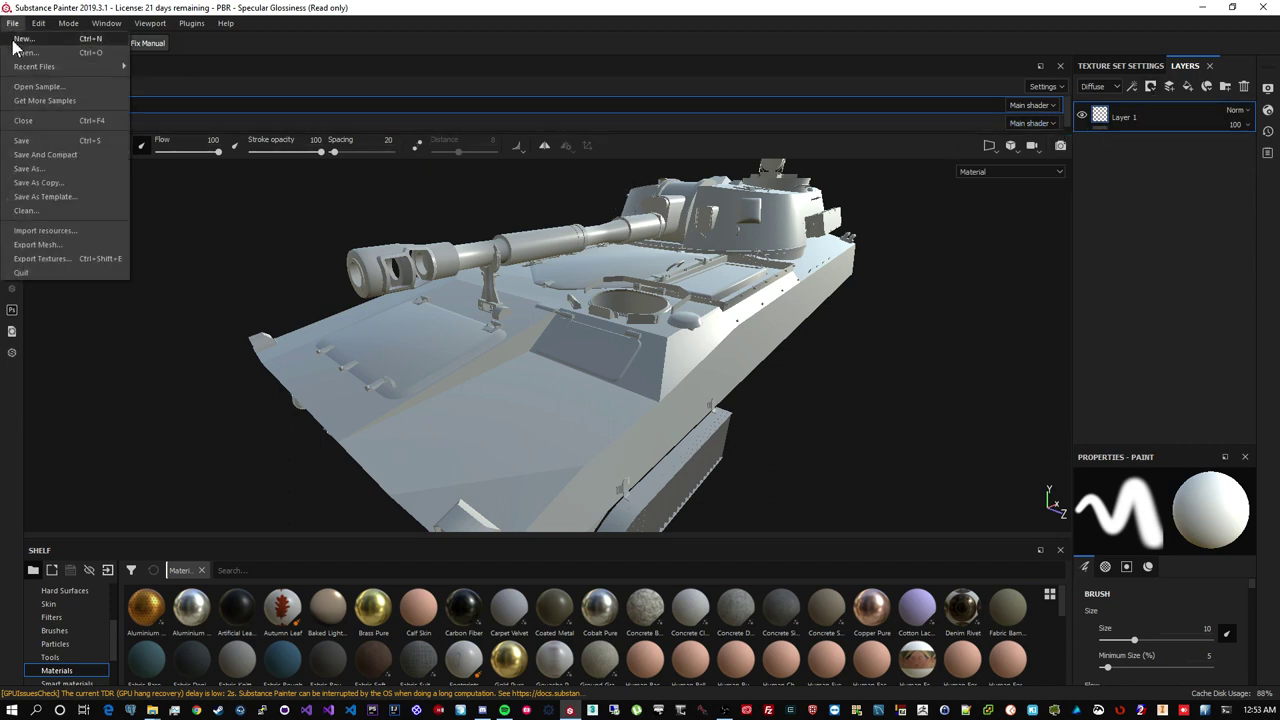
{"action": "left_click", "coordinate": [40, 259]}
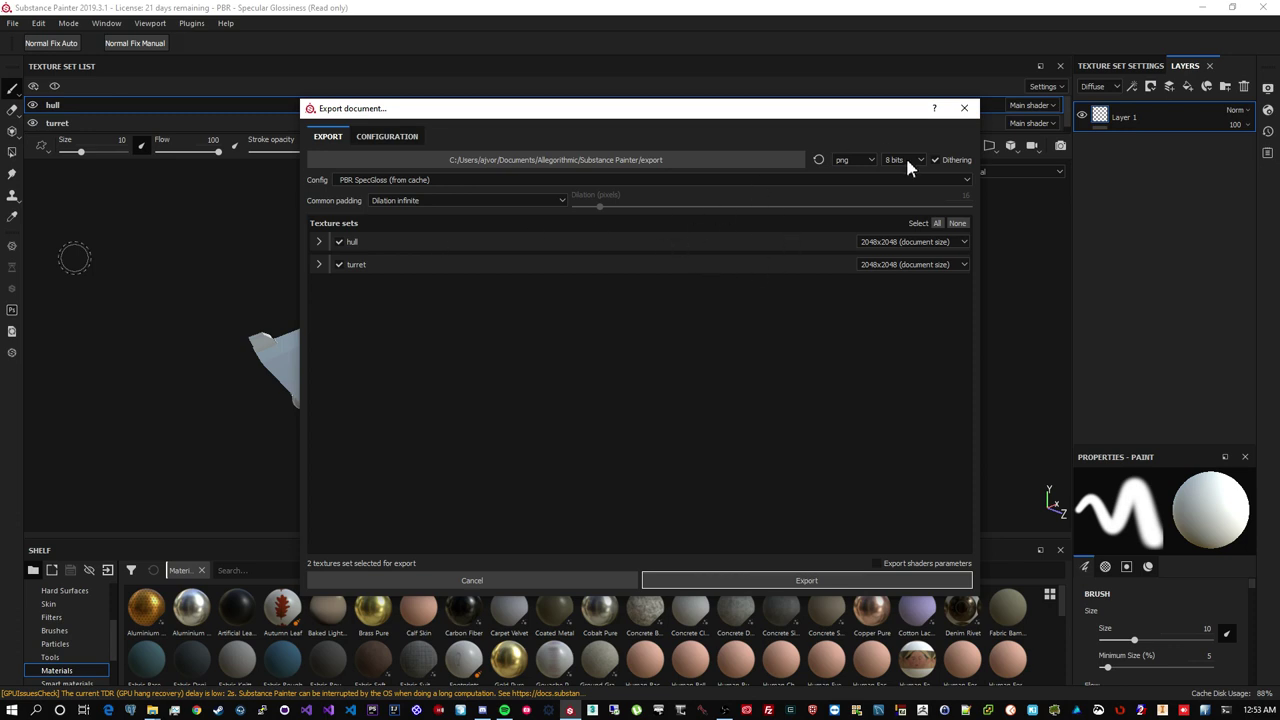
{"action": "left_click", "coordinate": [964, 108]}
Save the project as tests1.spp in the test folder, replacing the existing file
{"action": "left_click", "coordinate": [12, 23]}
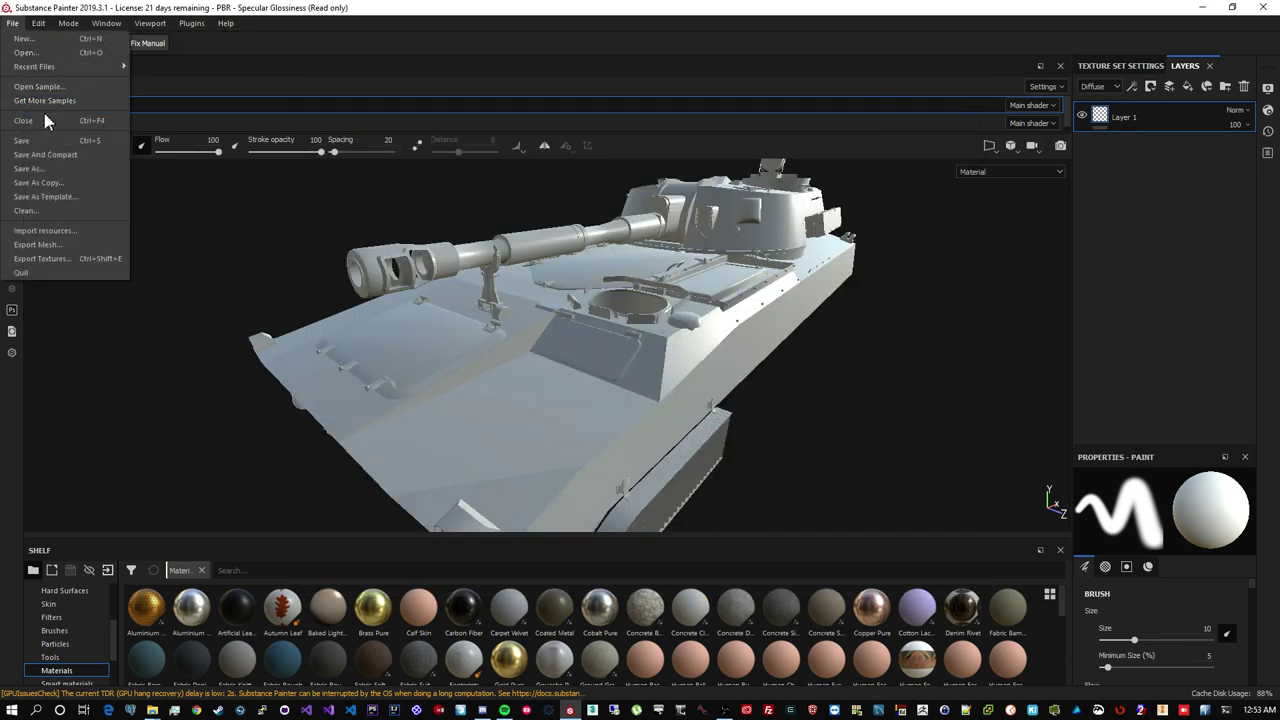
{"action": "left_click", "coordinate": [40, 168]}
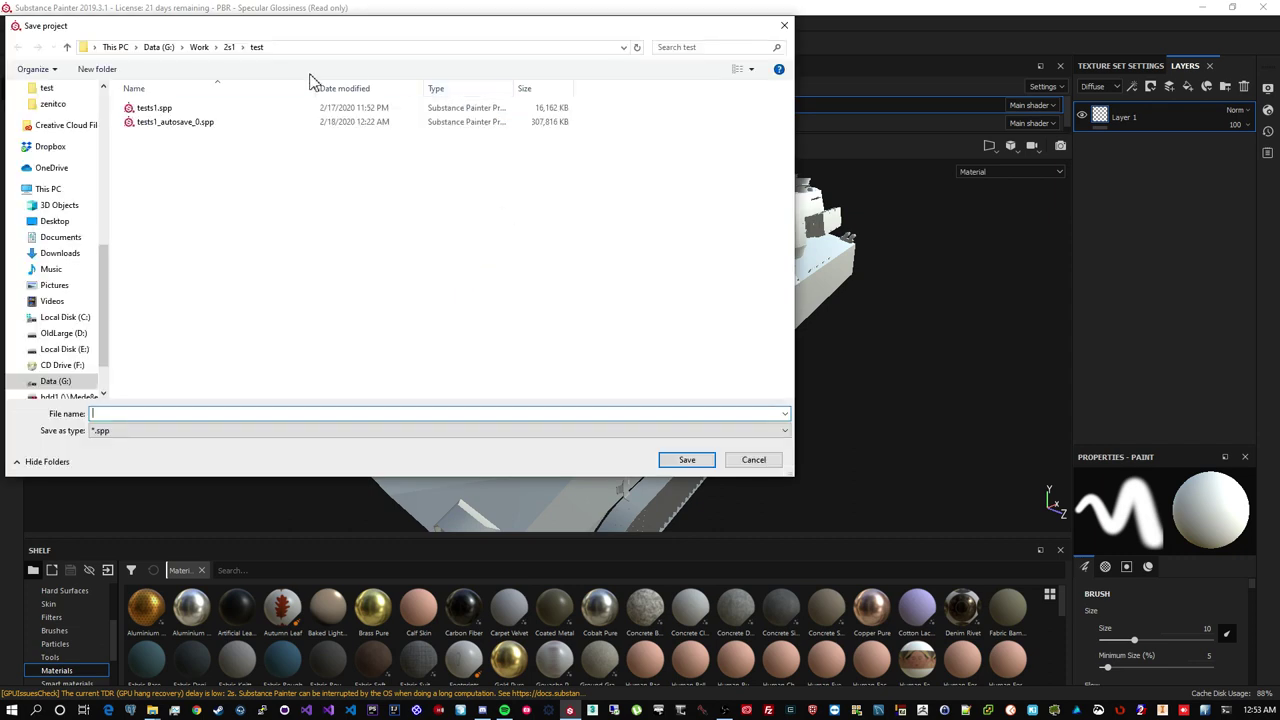
{"action": "left_click", "coordinate": [175, 109]}
{"action": "left_click", "coordinate": [687, 460]}
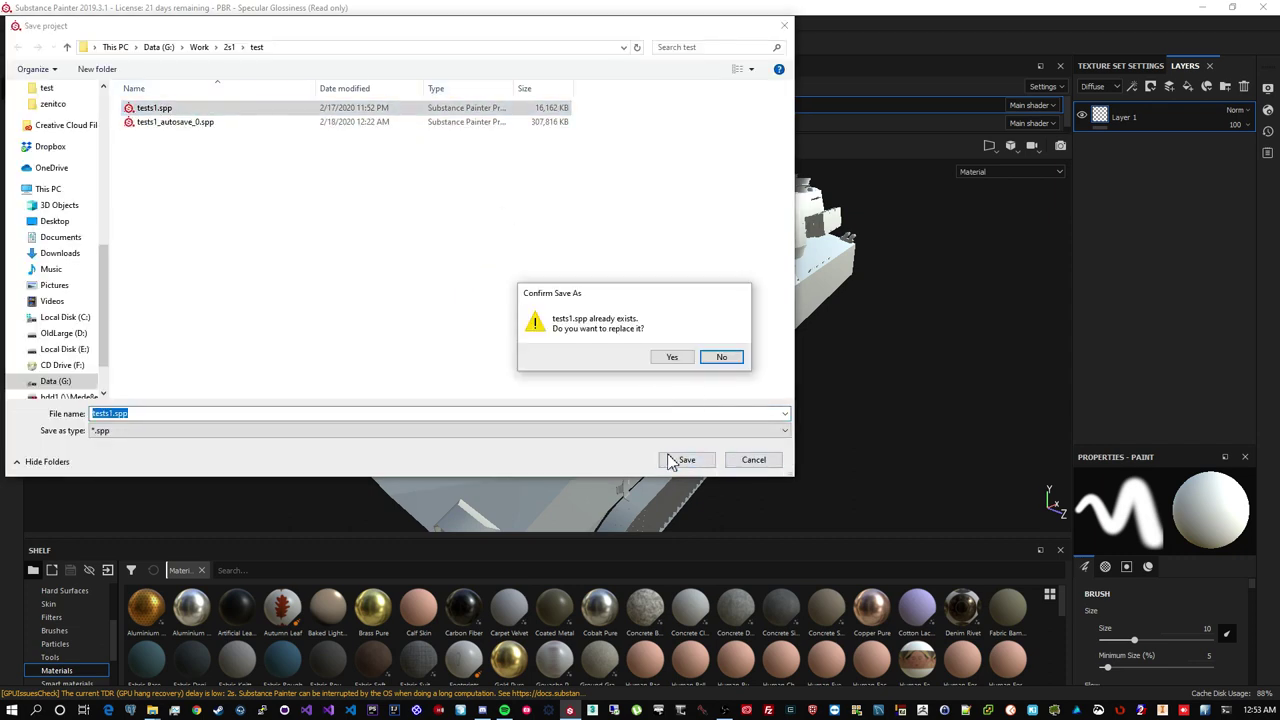
{"action": "left_click", "coordinate": [684, 362]}
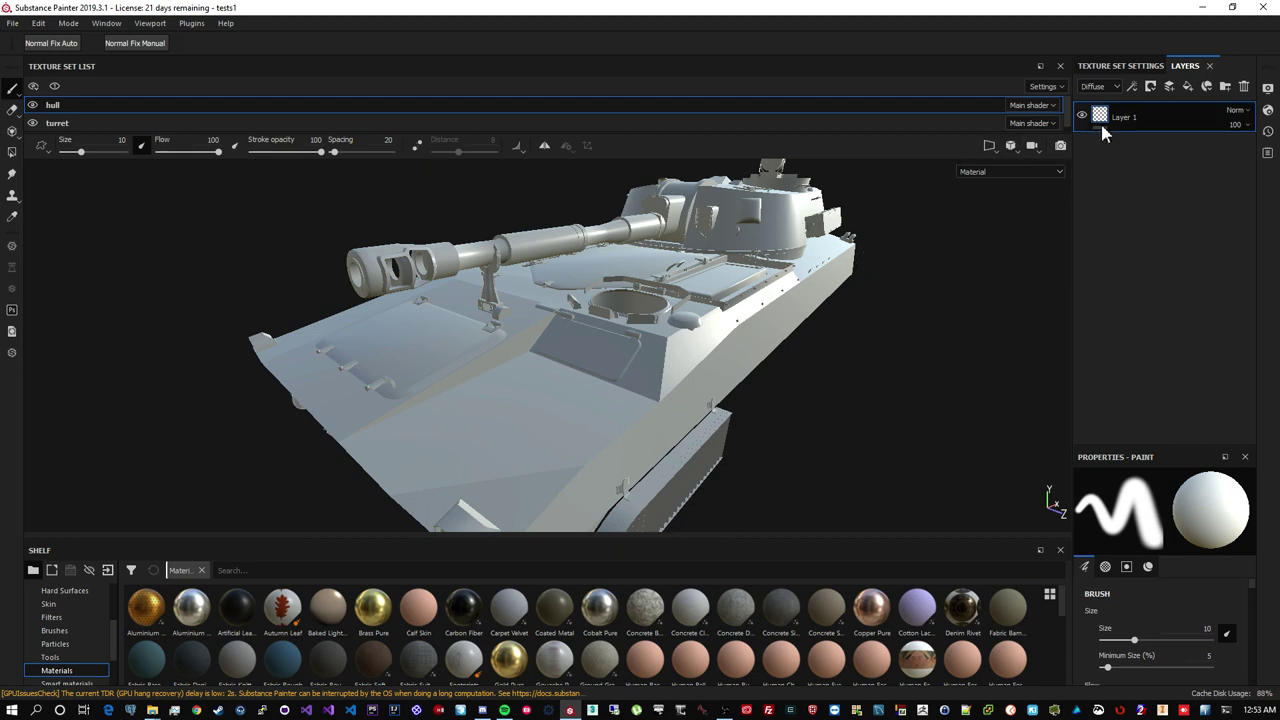
Load the arma3_export preset with its _as, _nohq, _smdi and _co maps in the export configuration
{"action": "left_click", "coordinate": [12, 23]}
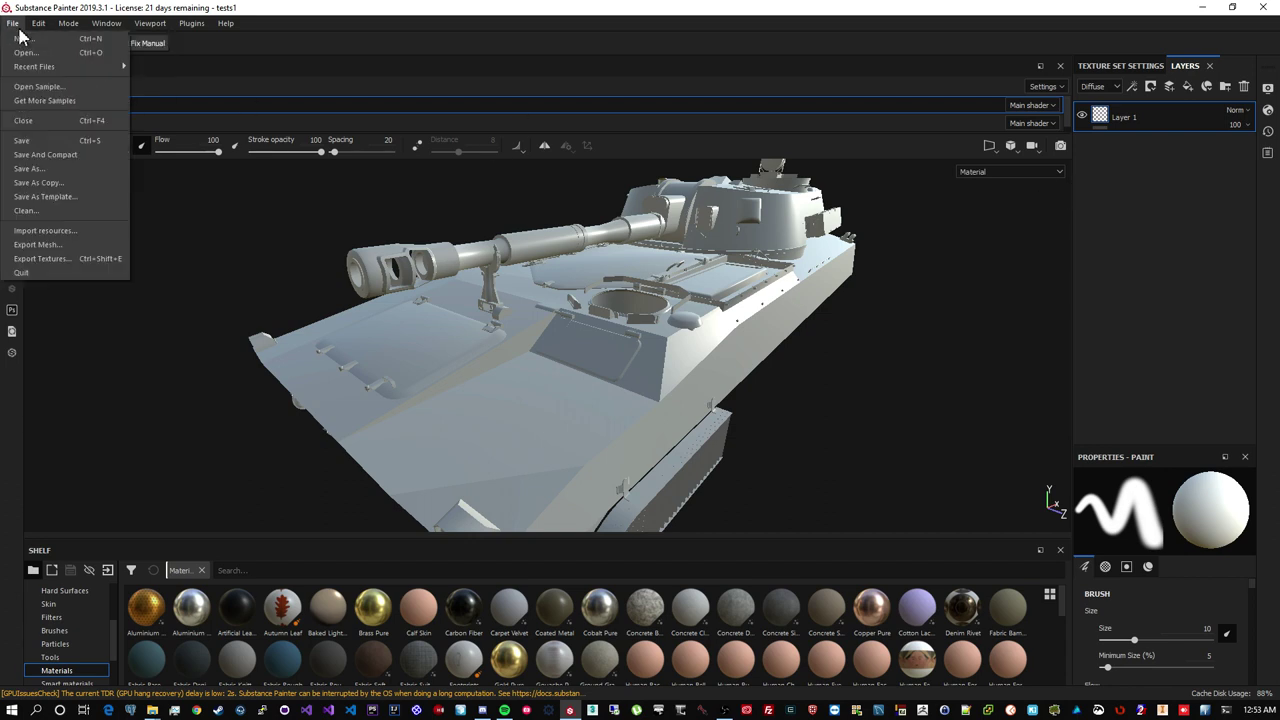
{"action": "left_click", "coordinate": [41, 258]}
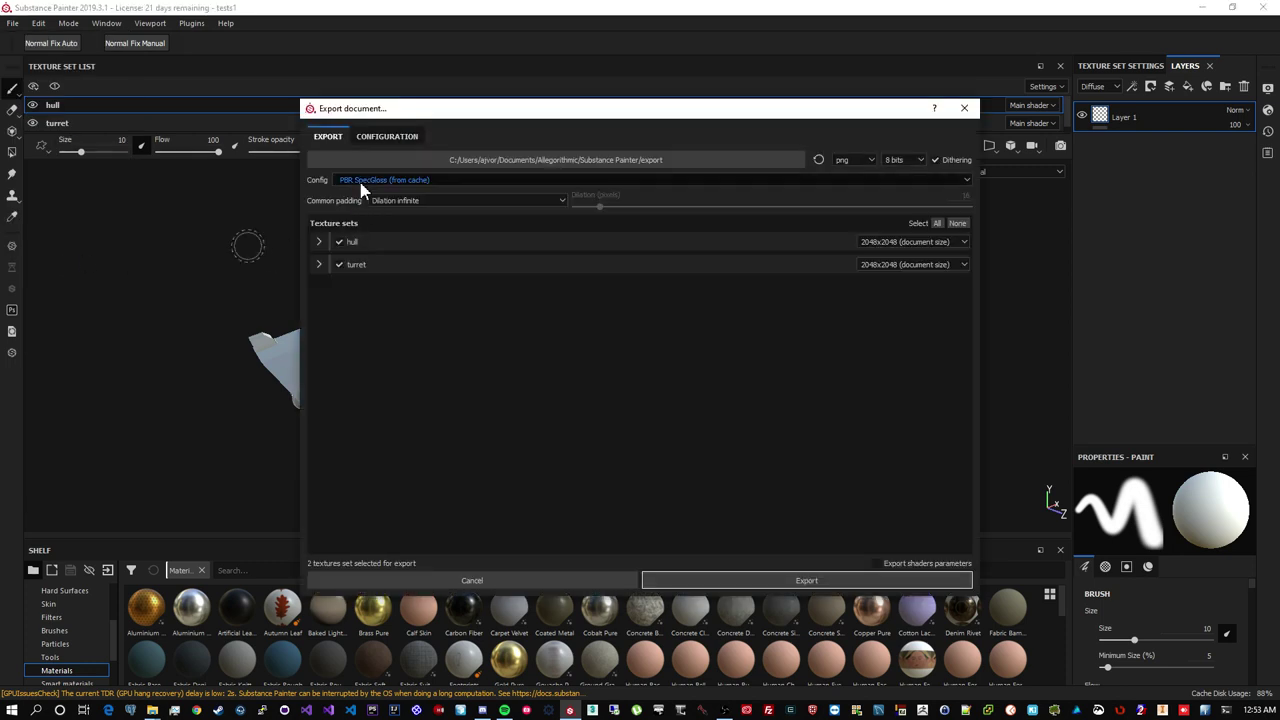
{"action": "left_click", "coordinate": [383, 143]}
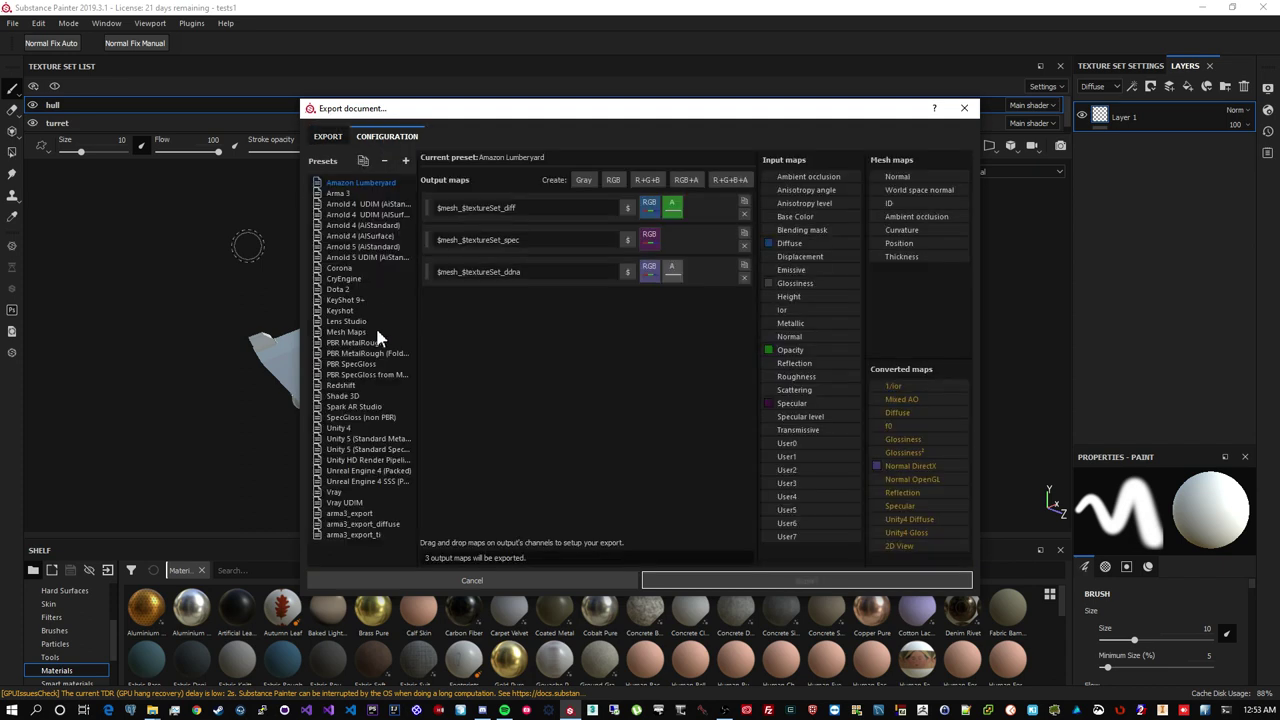
{"action": "left_click", "coordinate": [365, 515]}
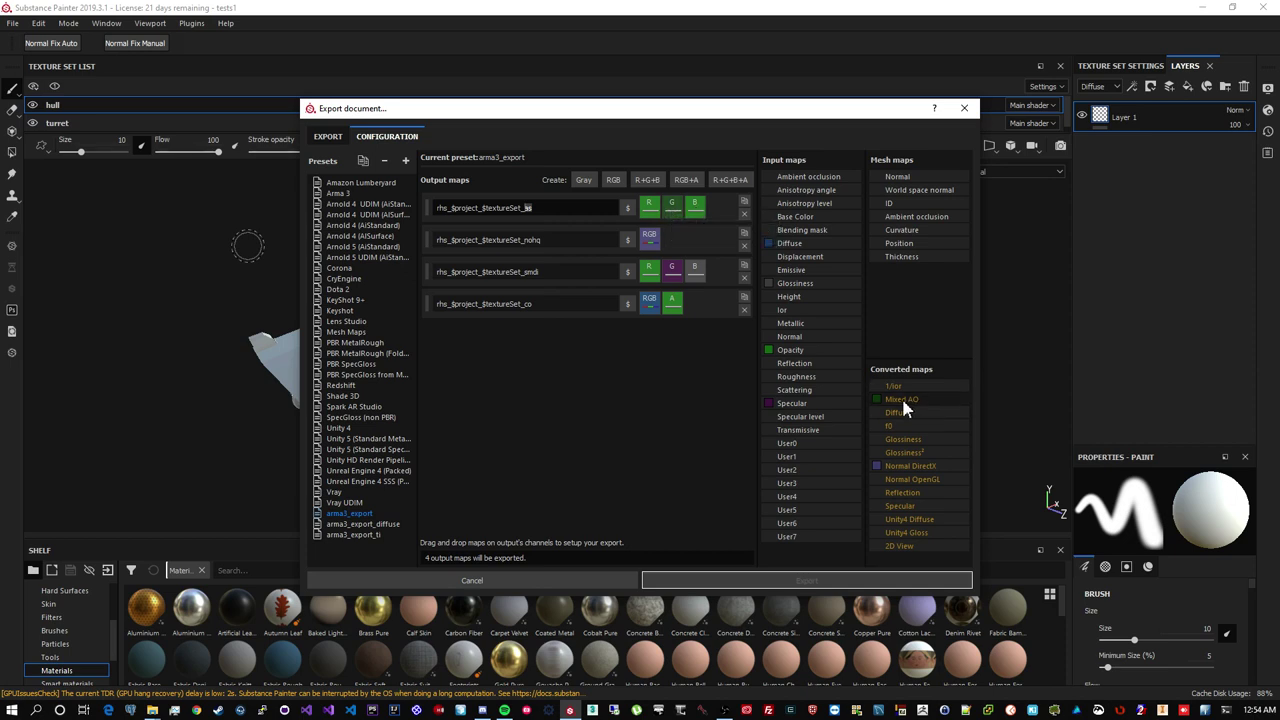
Feed Mixed AO into the first output map's green channel and inspect the _smdi and _co map names
{"action": "left_click_drag", "start_coordinate": [898, 396], "coordinate": [672, 216]}
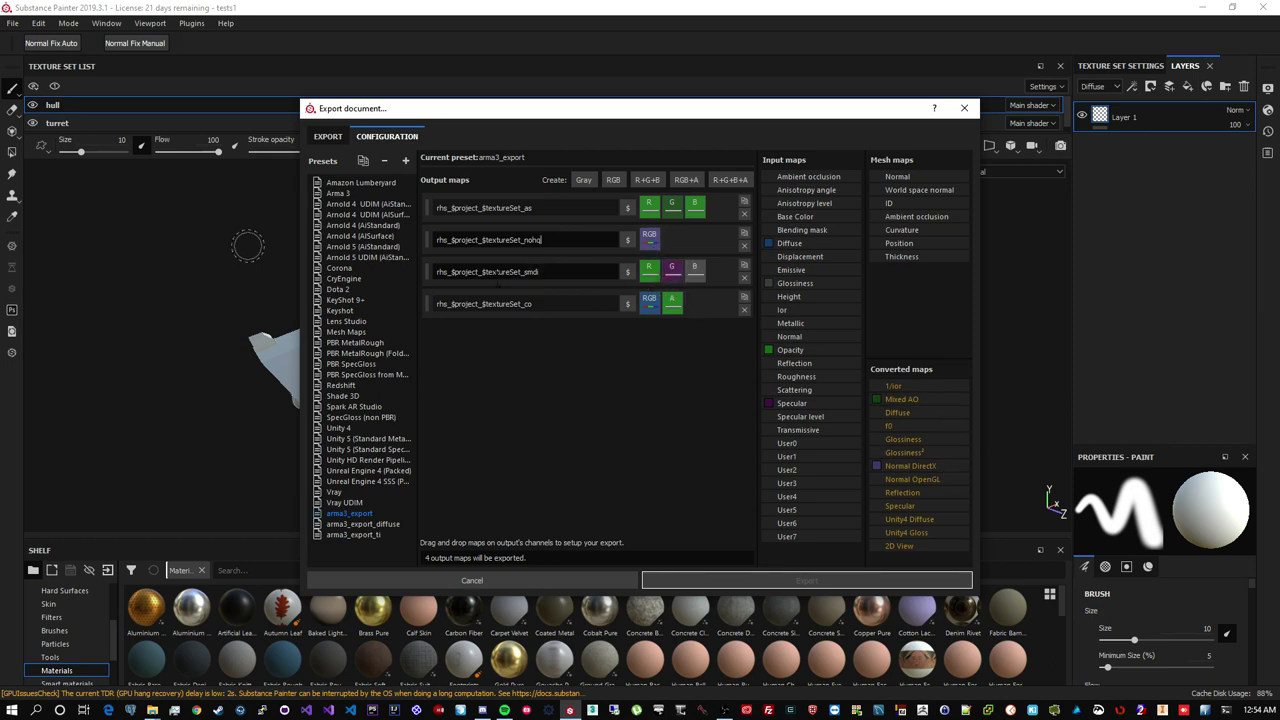
{"action": "left_click", "coordinate": [537, 271]}
{"action": "left_click_drag", "start_coordinate": [537, 271], "coordinate": [524, 271]}
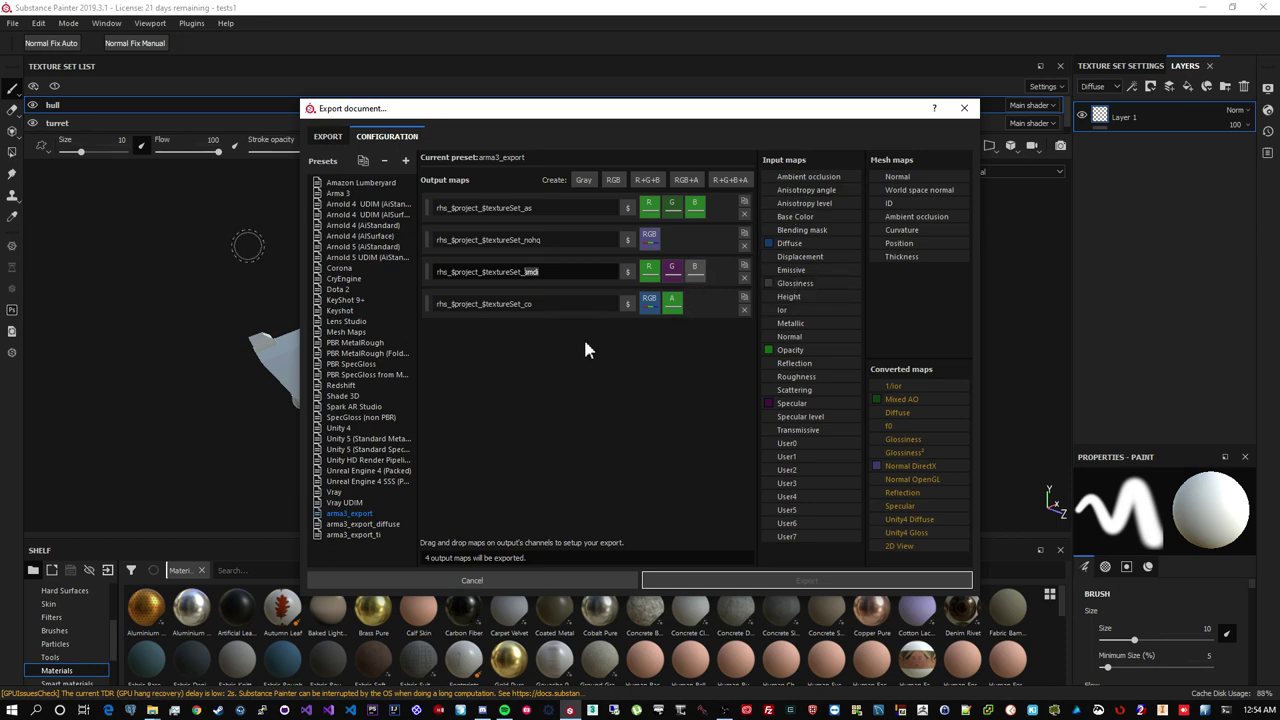
{"action": "left_click", "coordinate": [528, 304]}
{"action": "double_click", "coordinate": [528, 304]}
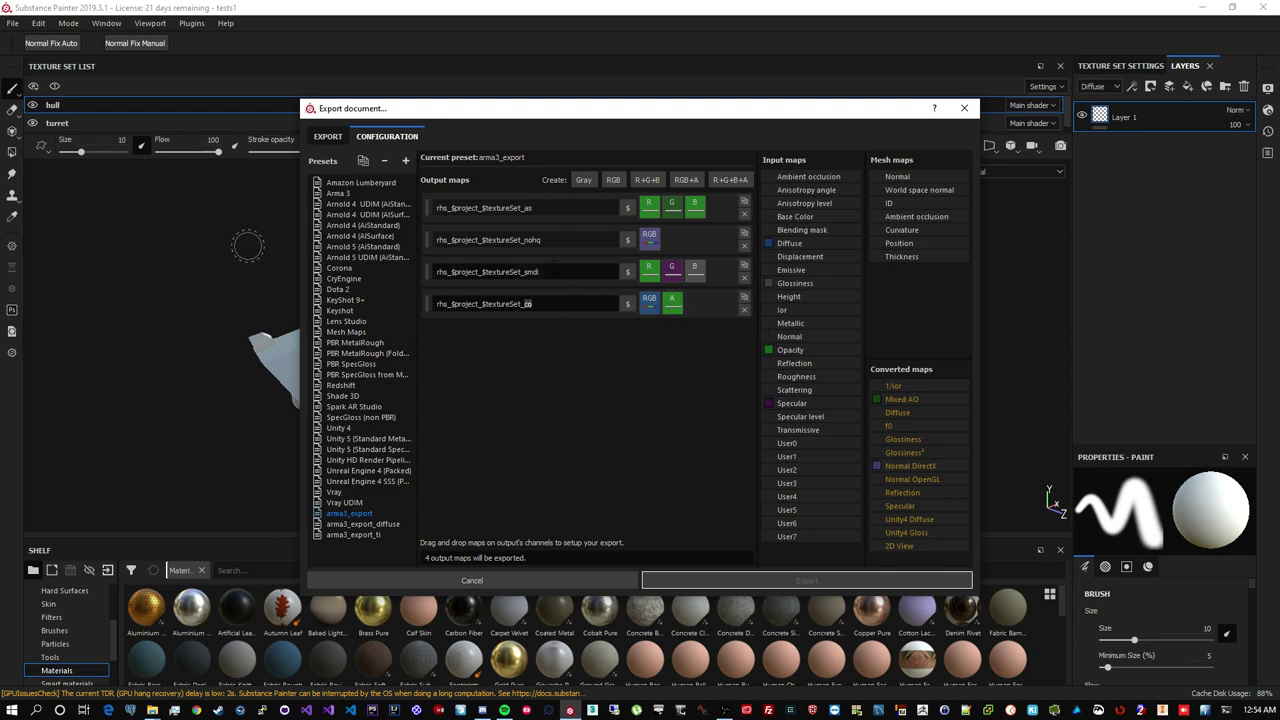
Set the export Config to arma3_export and expand the hull and turret map lists
{"action": "left_click", "coordinate": [326, 137]}
{"action": "left_click", "coordinate": [478, 177]}
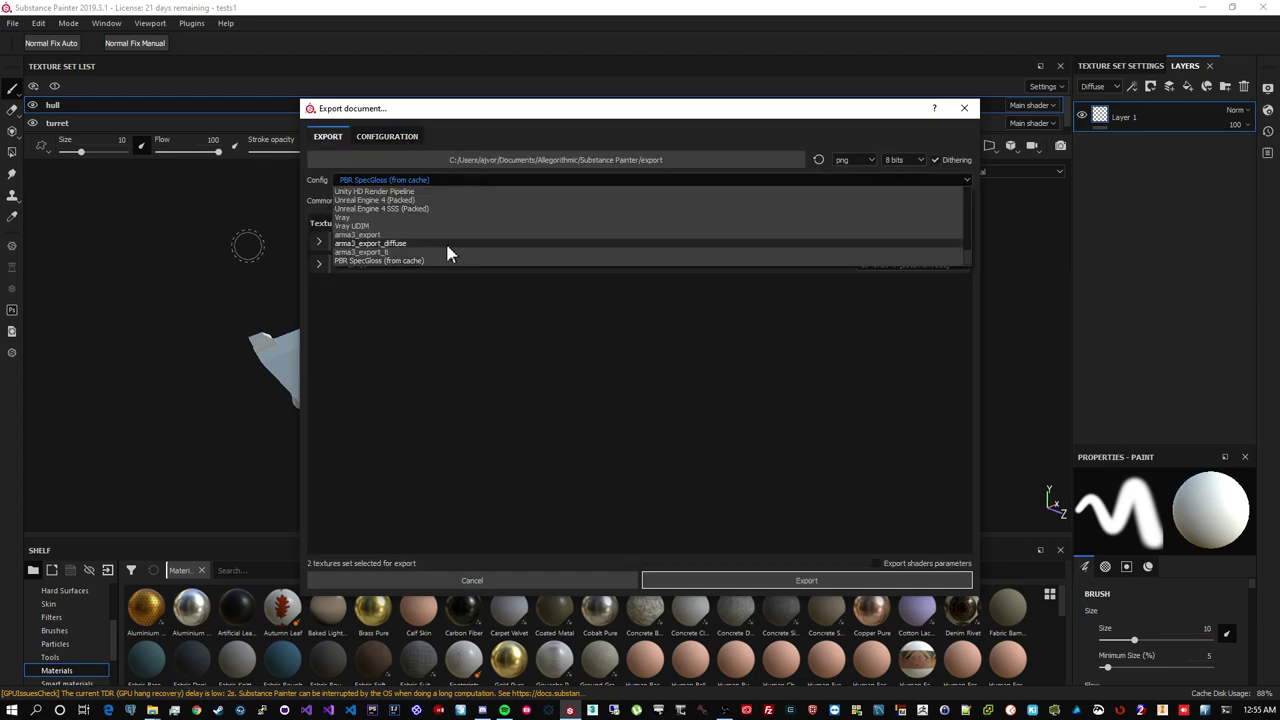
{"action": "left_click", "coordinate": [385, 235]}
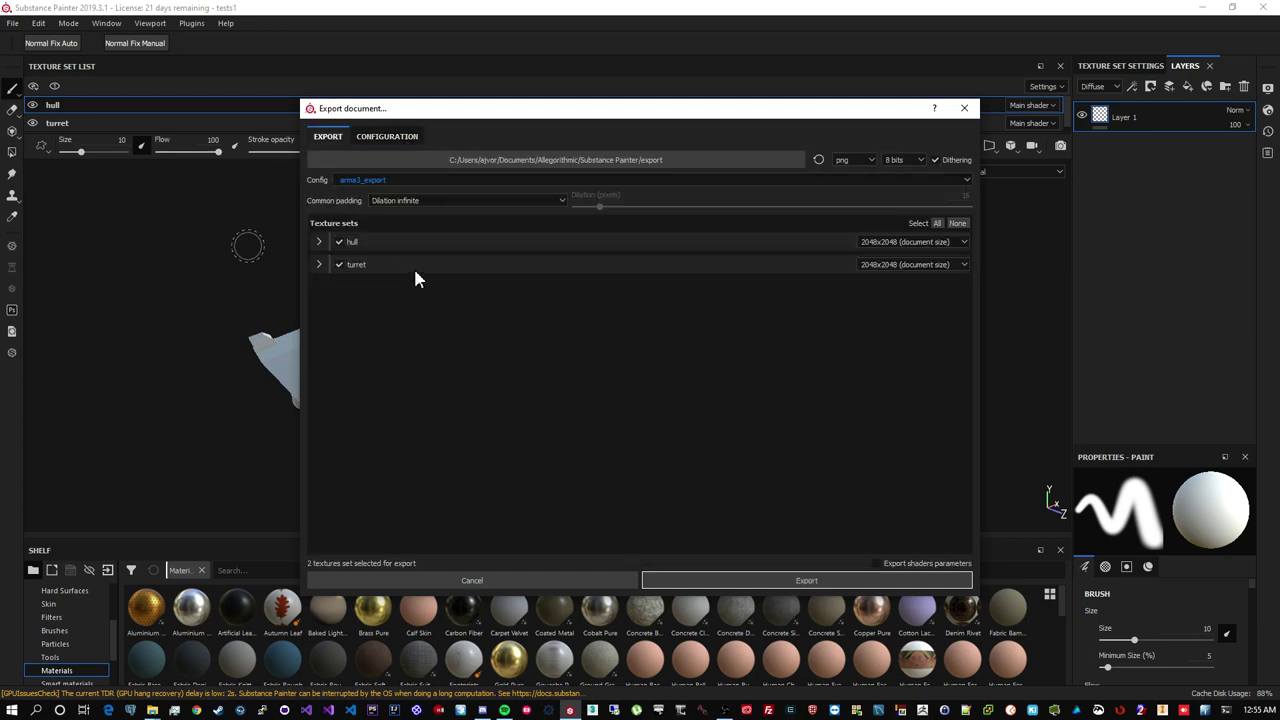
{"action": "left_click", "coordinate": [320, 243]}
{"action": "left_click", "coordinate": [322, 378]}
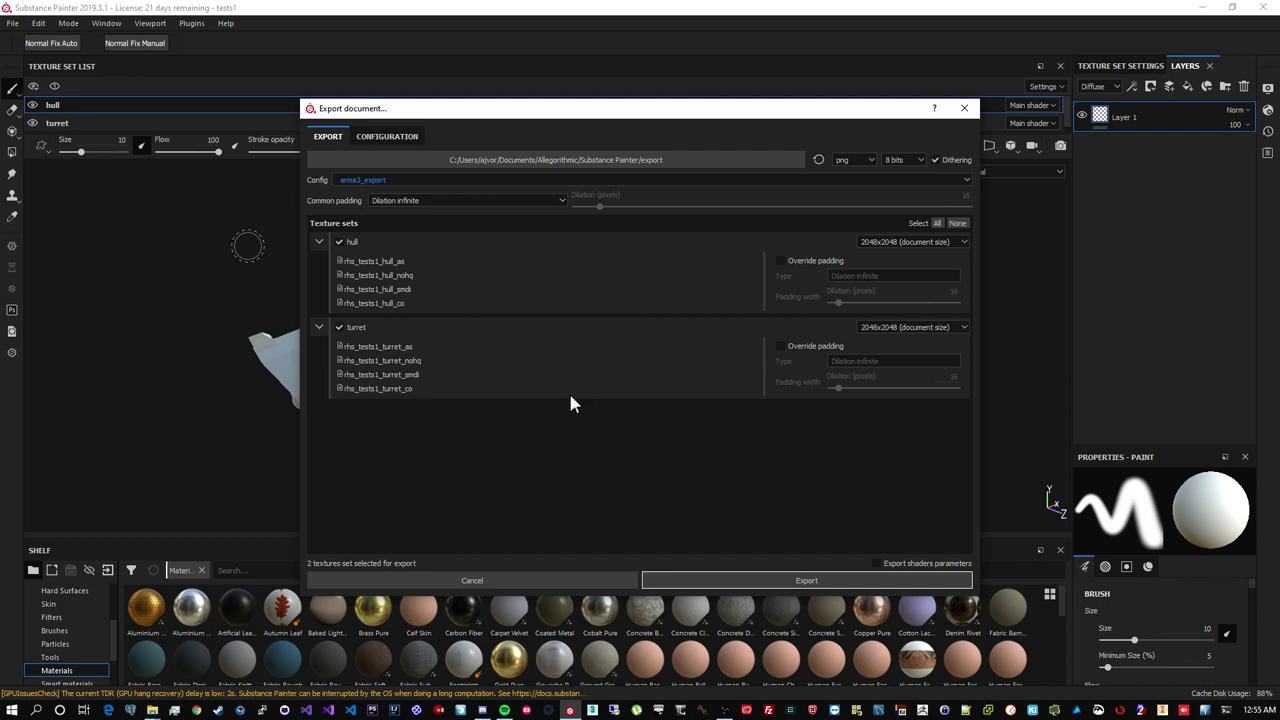
Close the export window and add an Opacity channel to both the hull and turret texture sets
{"action": "left_click", "coordinate": [964, 110]}
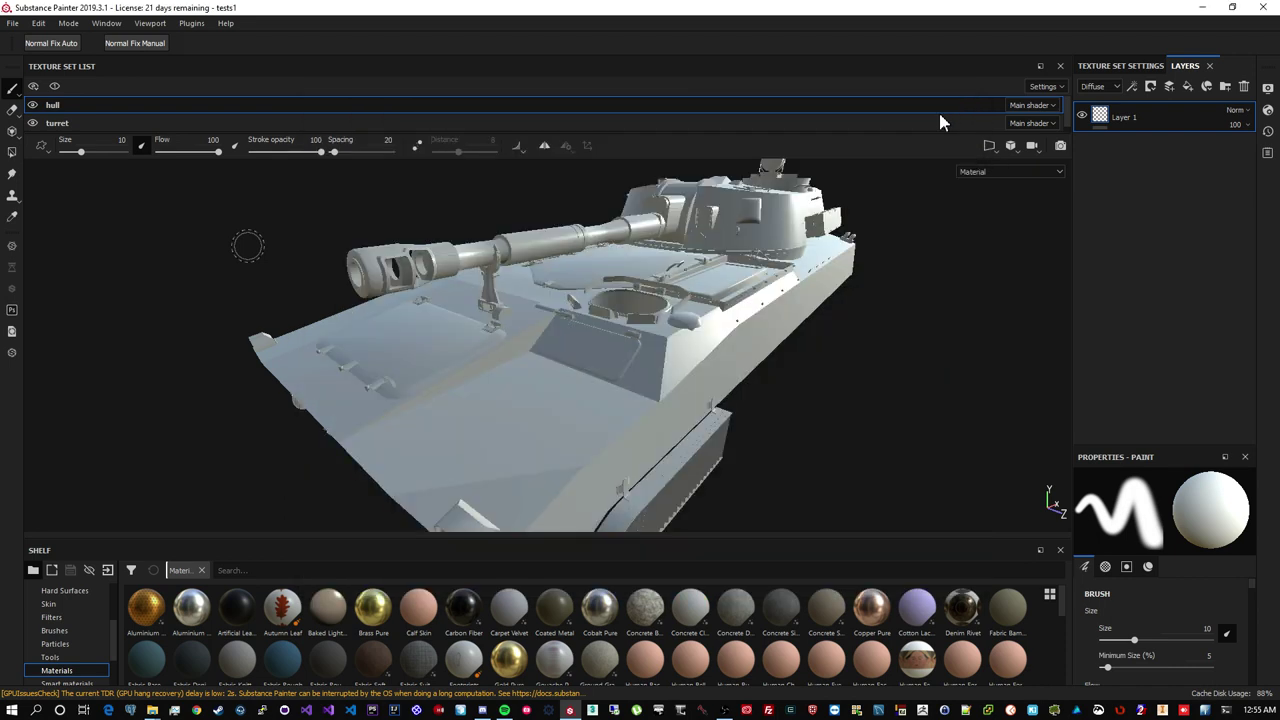
{"action": "left_click", "coordinate": [1118, 66]}
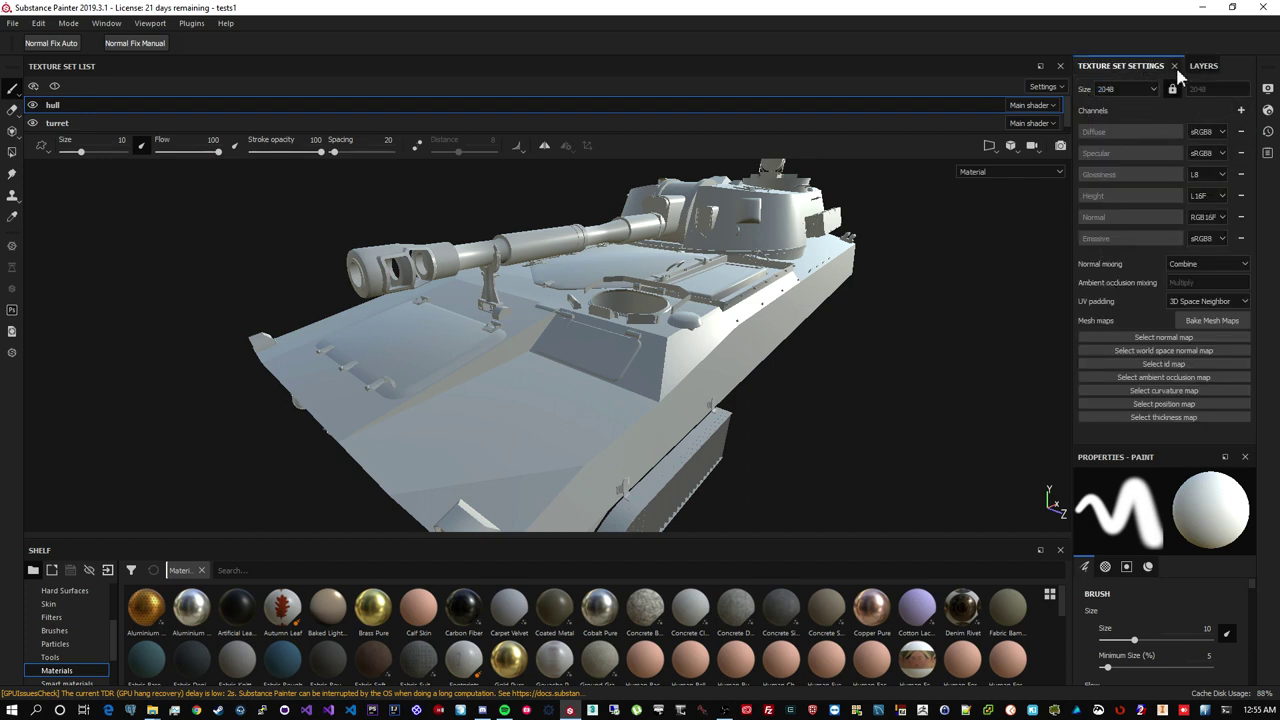
{"action": "left_click", "coordinate": [1240, 111]}
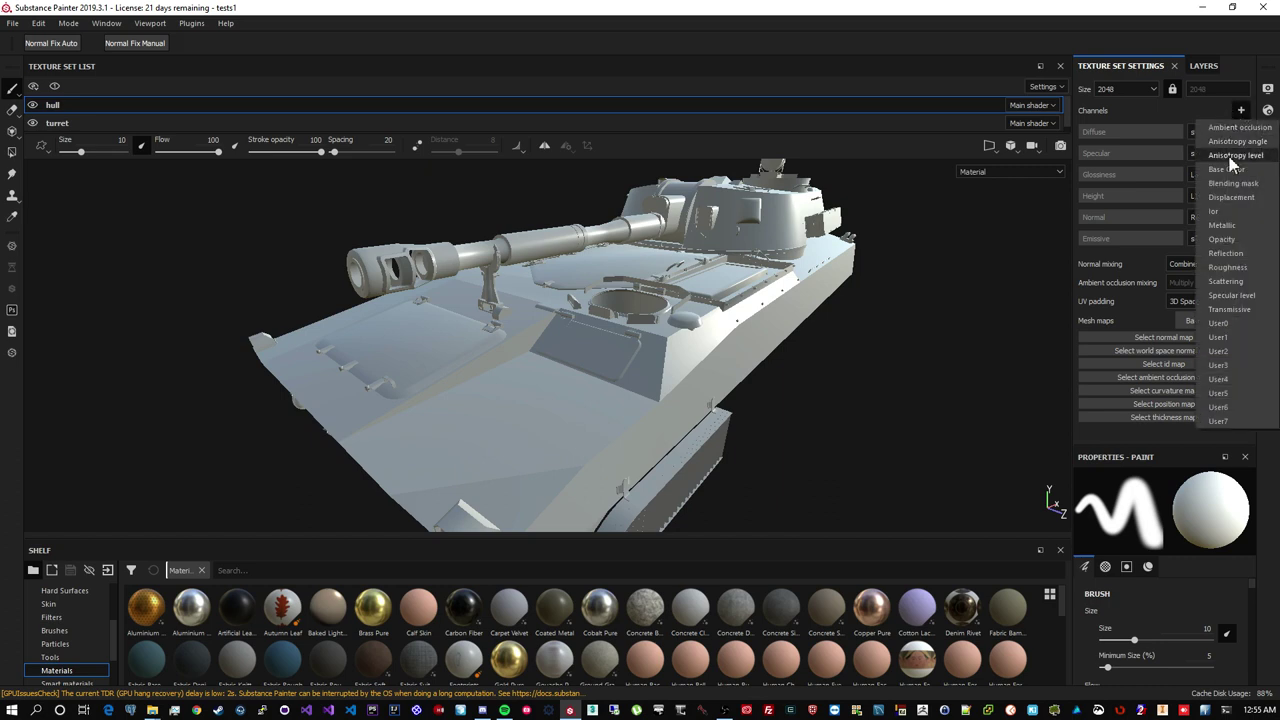
{"action": "left_click", "coordinate": [1218, 240]}
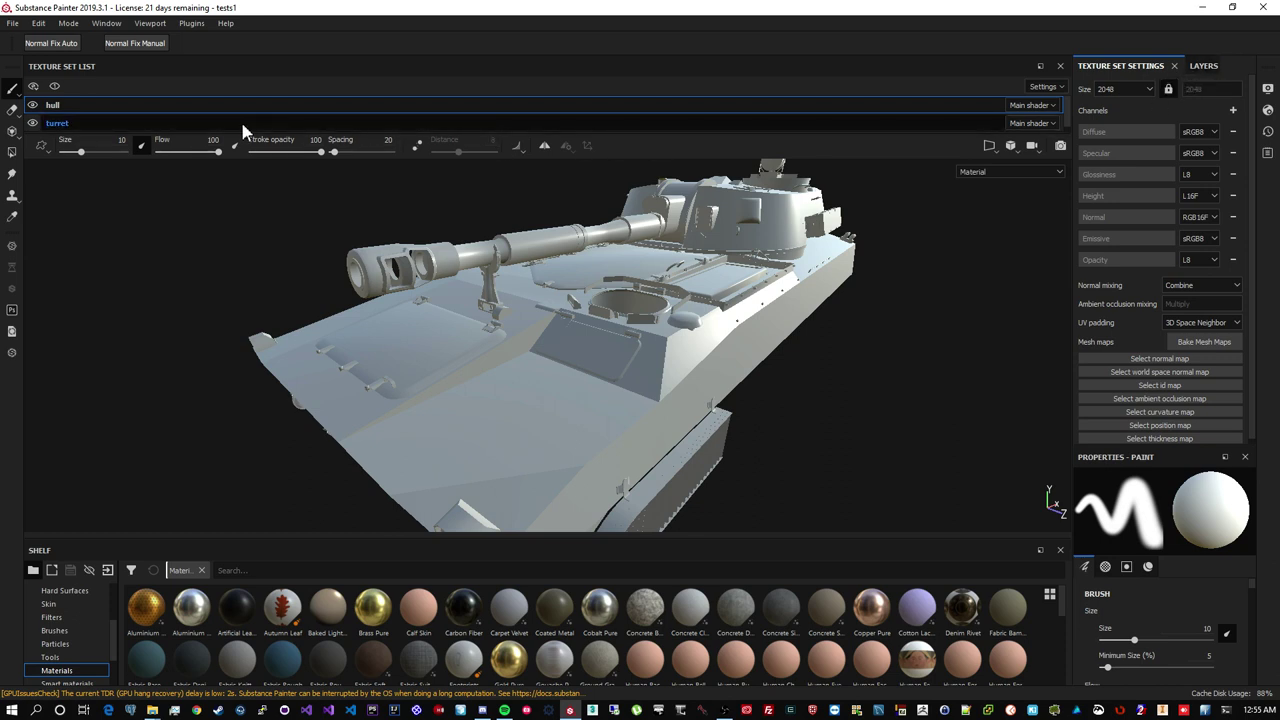
{"action": "left_click", "coordinate": [485, 124]}
{"action": "left_click", "coordinate": [1243, 112]}
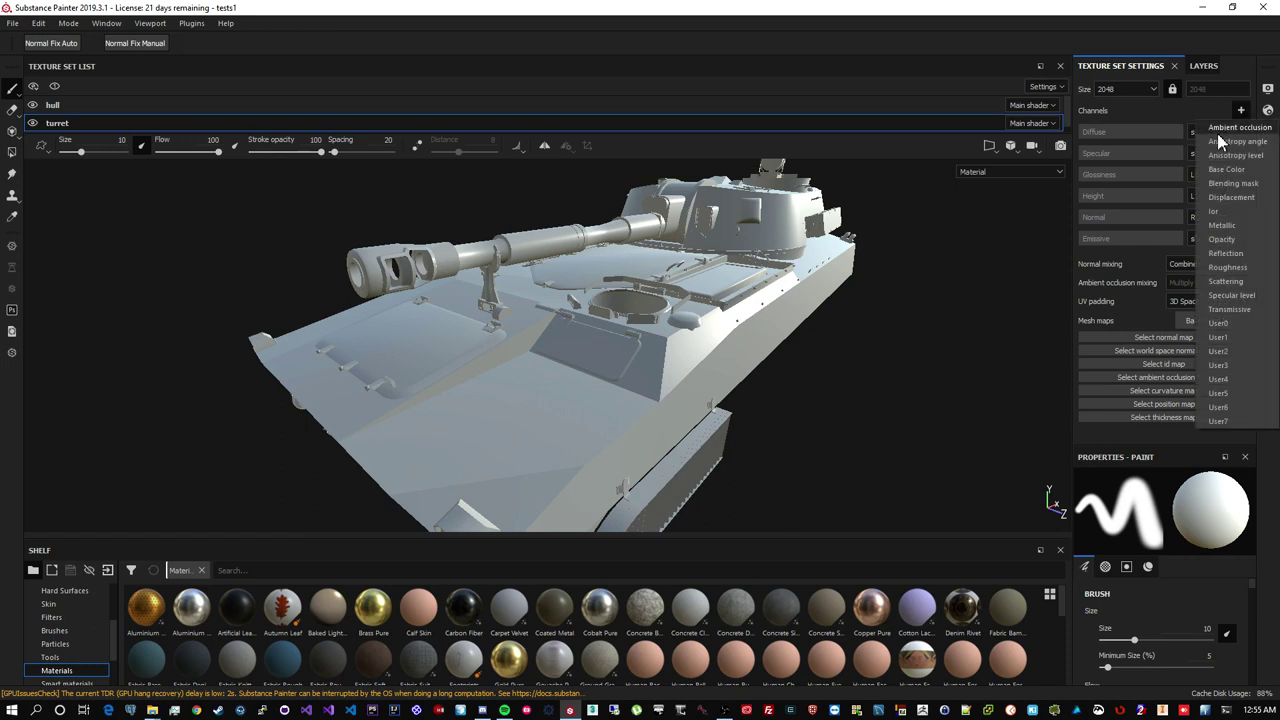
{"action": "left_click", "coordinate": [1238, 250]}
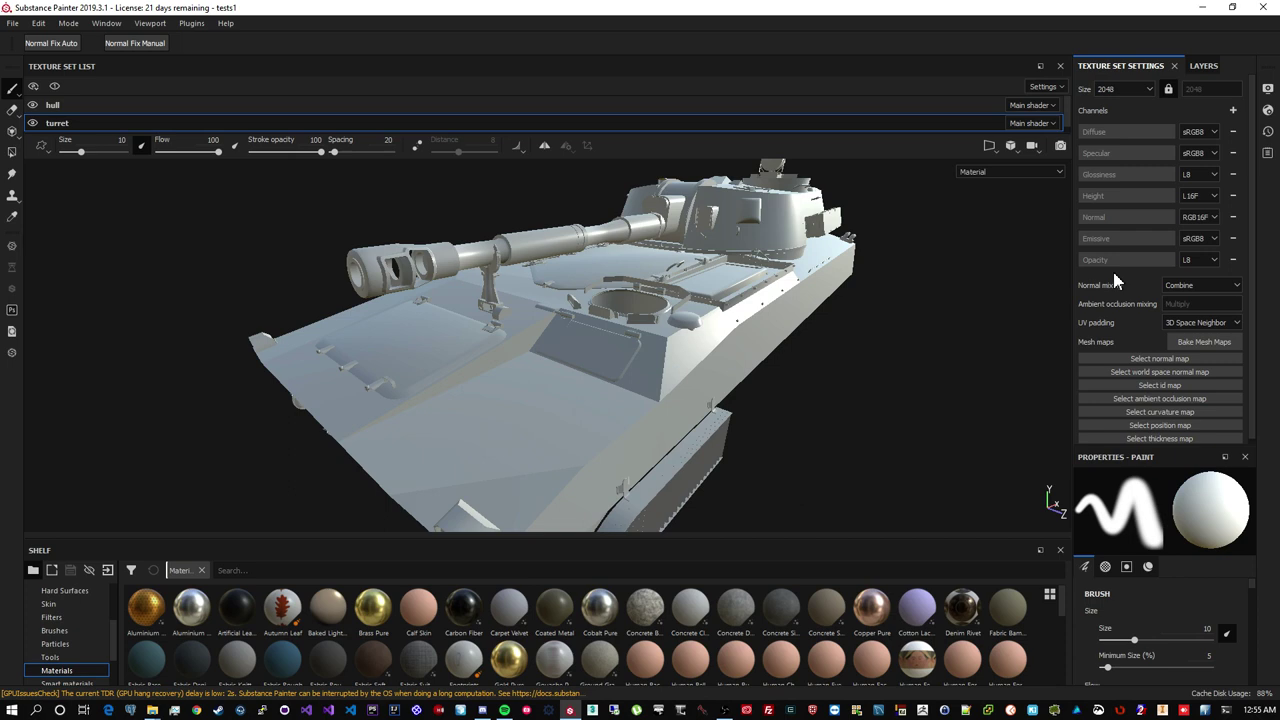
{"action": "left_click", "coordinate": [12, 22]}
{"action": "left_click", "coordinate": [60, 259]}
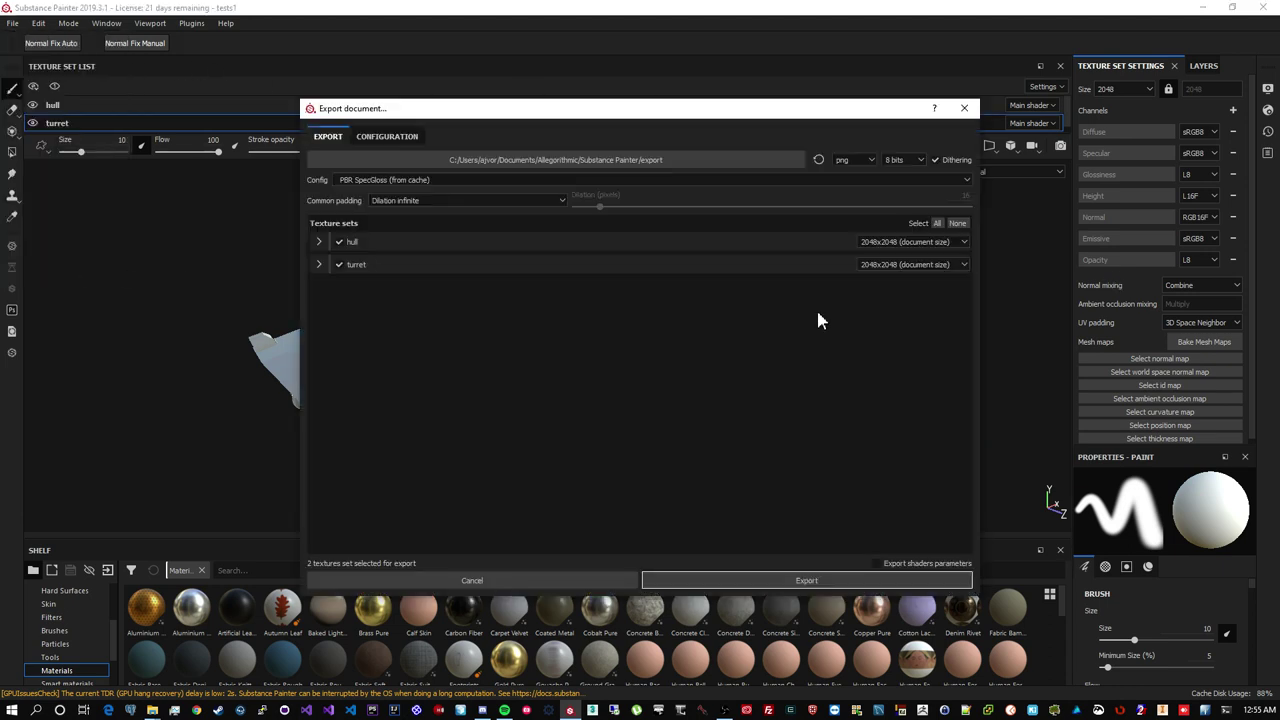
{"action": "left_click", "coordinate": [319, 242]}
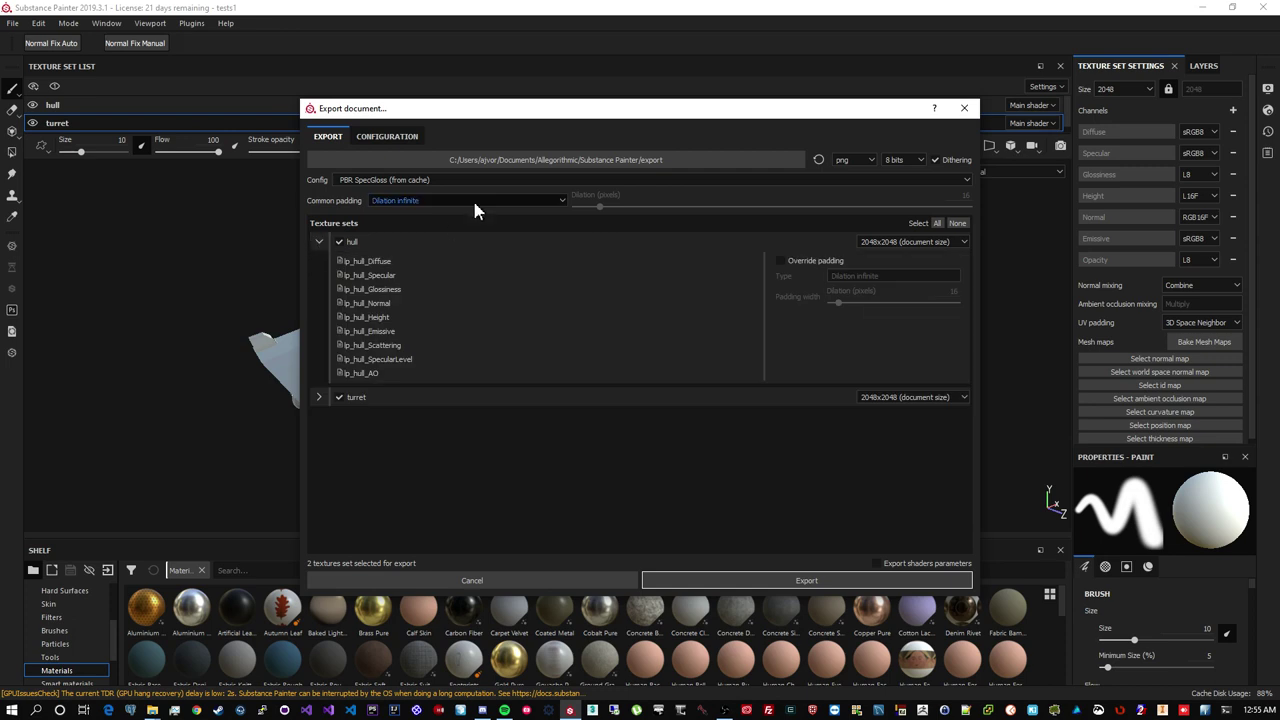
{"action": "left_click", "coordinate": [390, 140]}
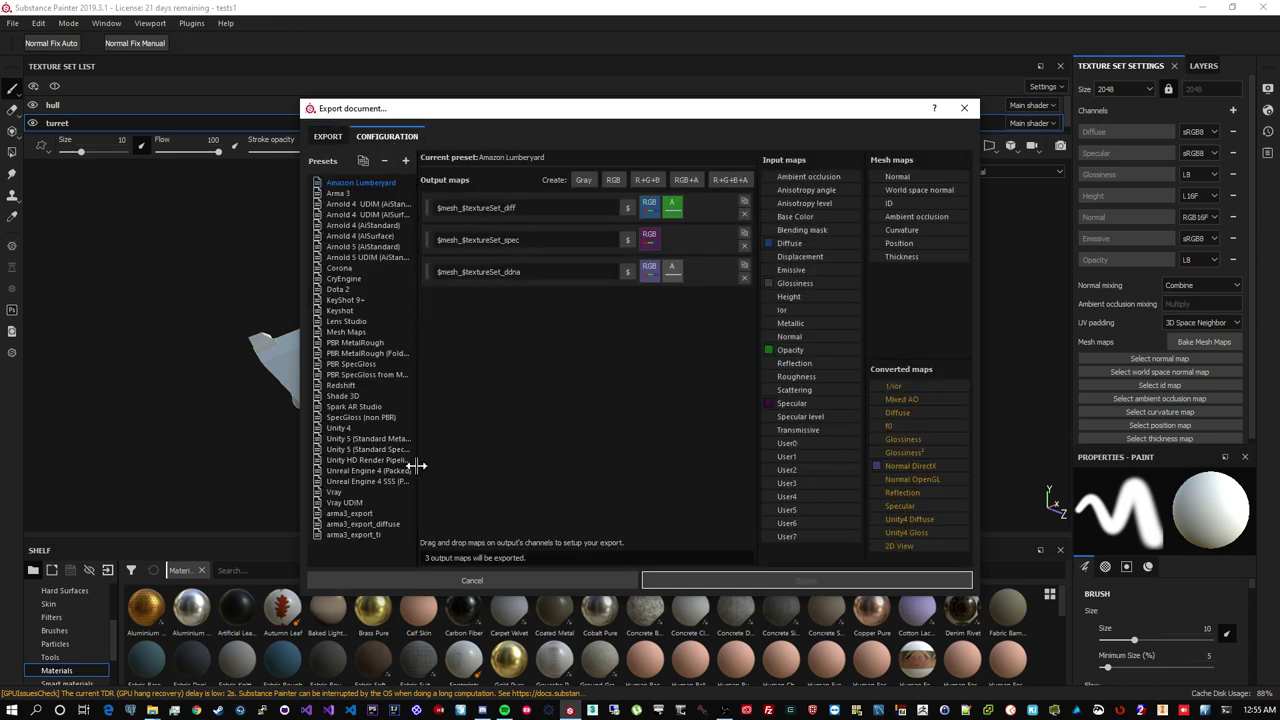
{"action": "left_click", "coordinate": [358, 537]}
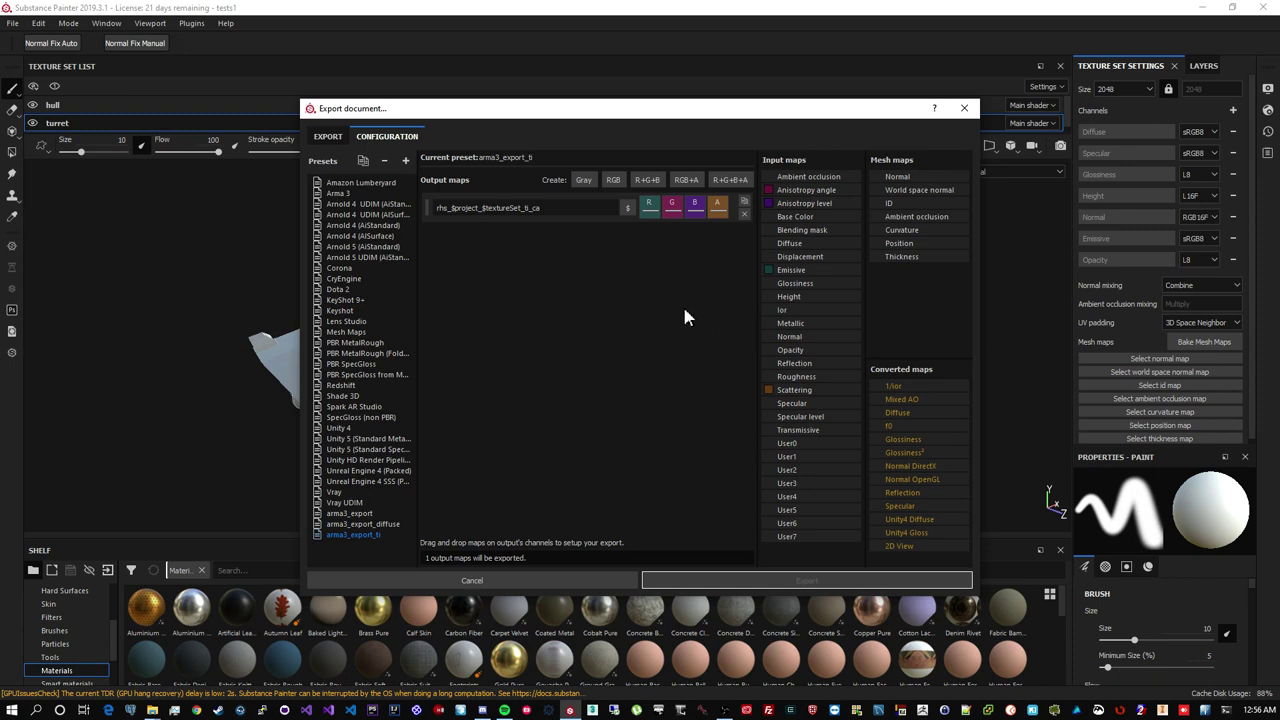
{"action": "left_click", "coordinate": [962, 112]}
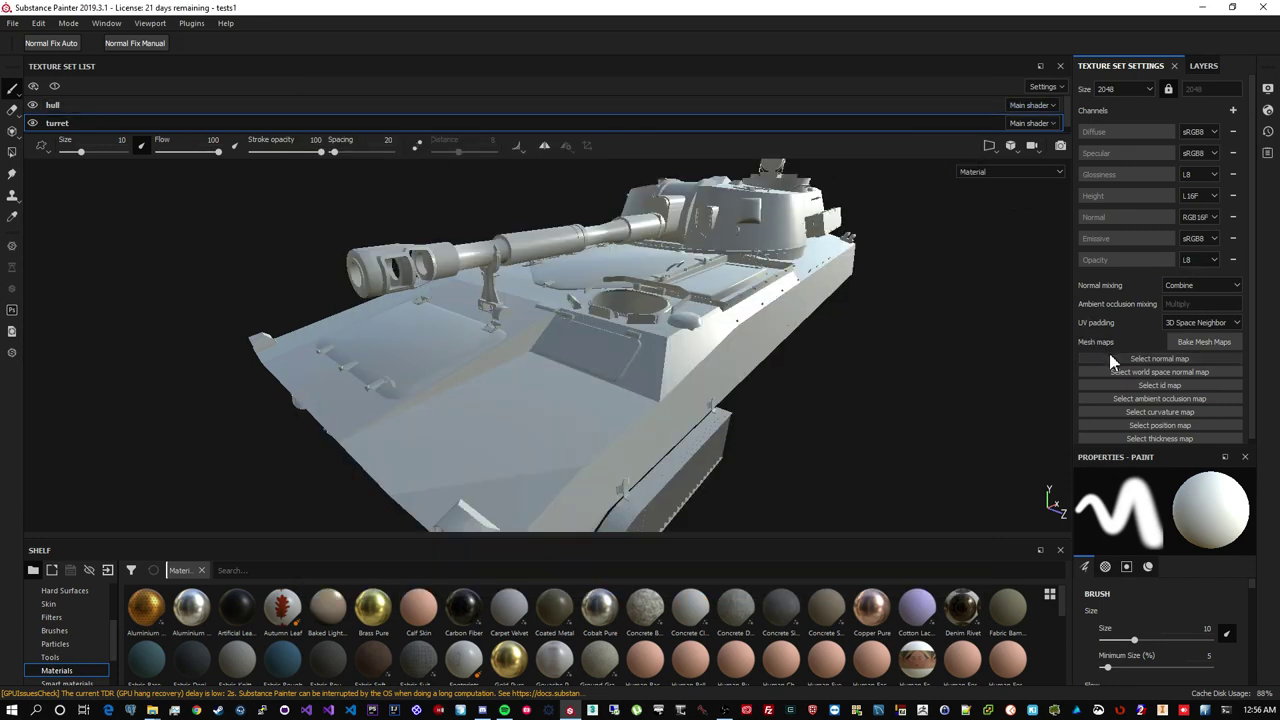
Open mesh map baking with output size 2048, Apply Diffusion off and dilation width 13
{"action": "scroll", "coordinate": [1140, 358], "scroll_direction": "down", "scroll_amount": 1}
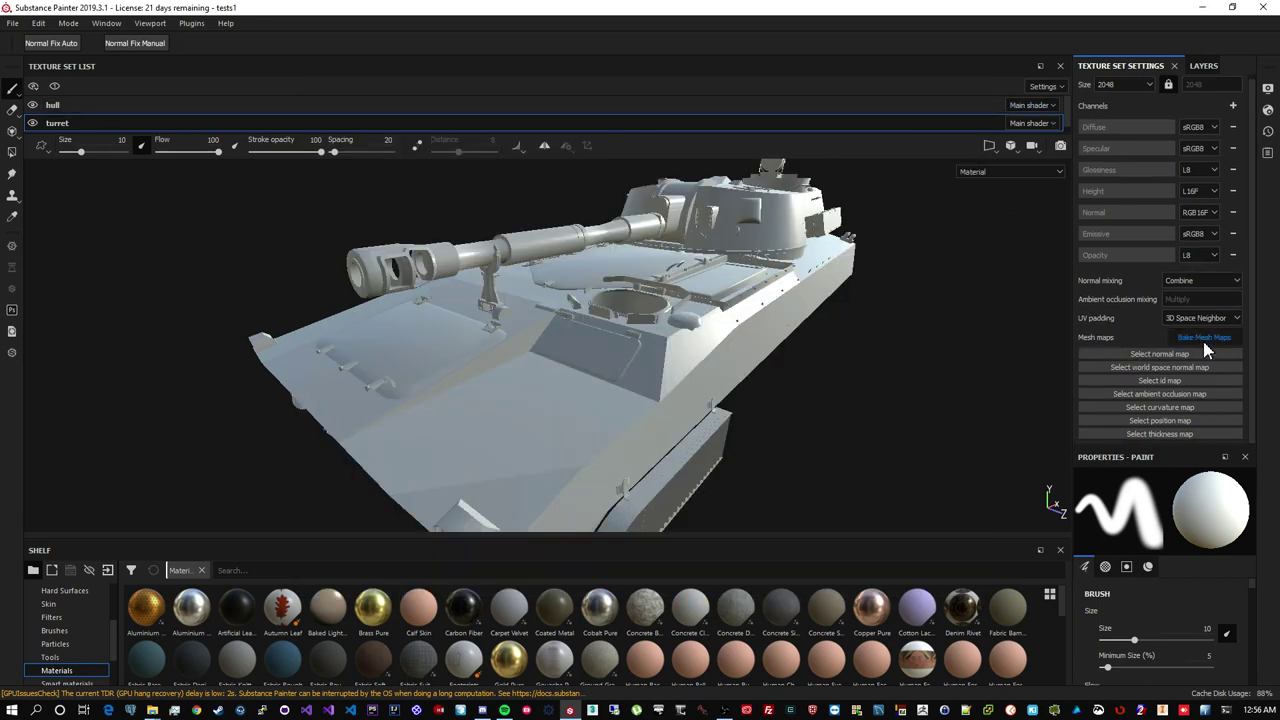
{"action": "left_click", "coordinate": [1202, 338]}
{"action": "left_click", "coordinate": [679, 178]}
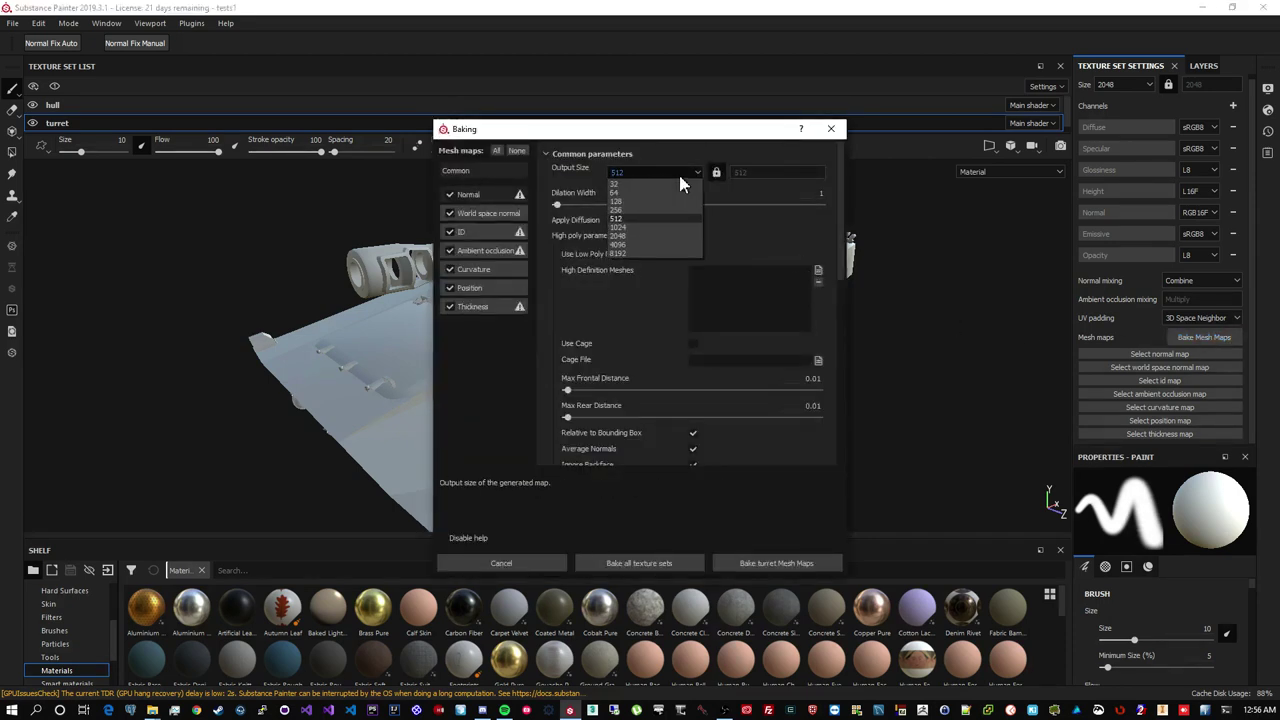
{"action": "left_click", "coordinate": [654, 234]}
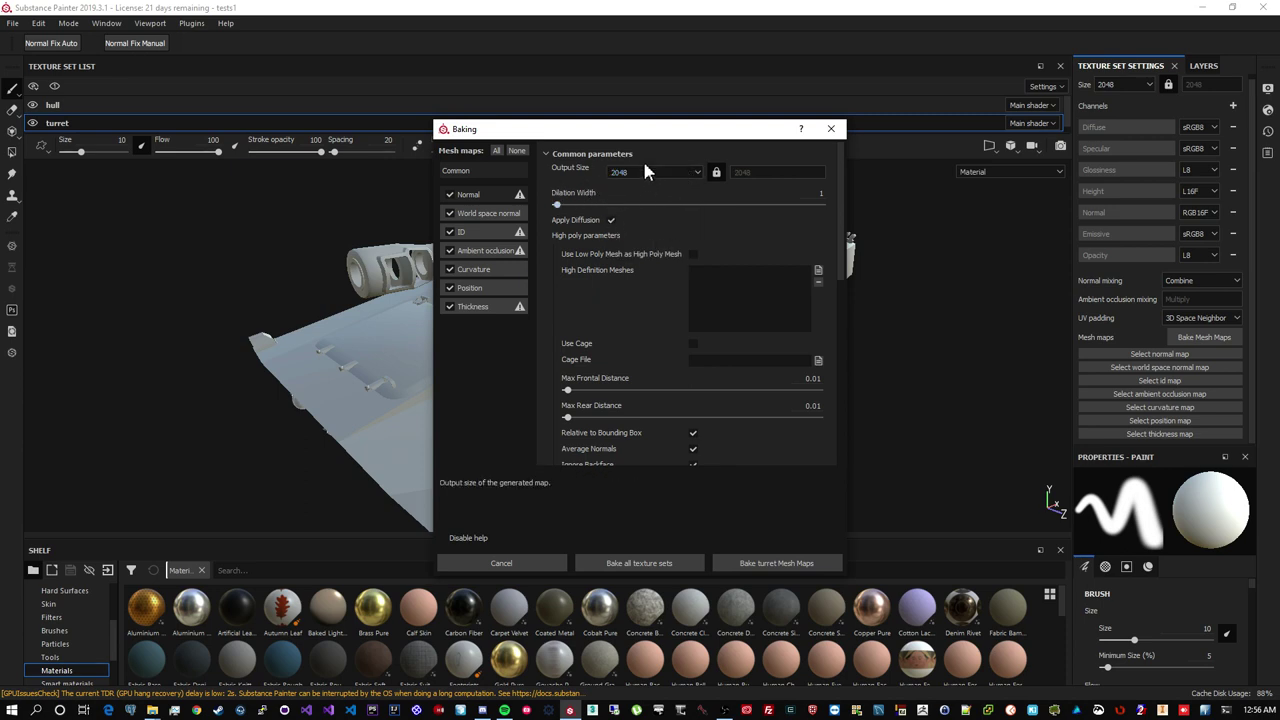
{"action": "left_click", "coordinate": [611, 220]}
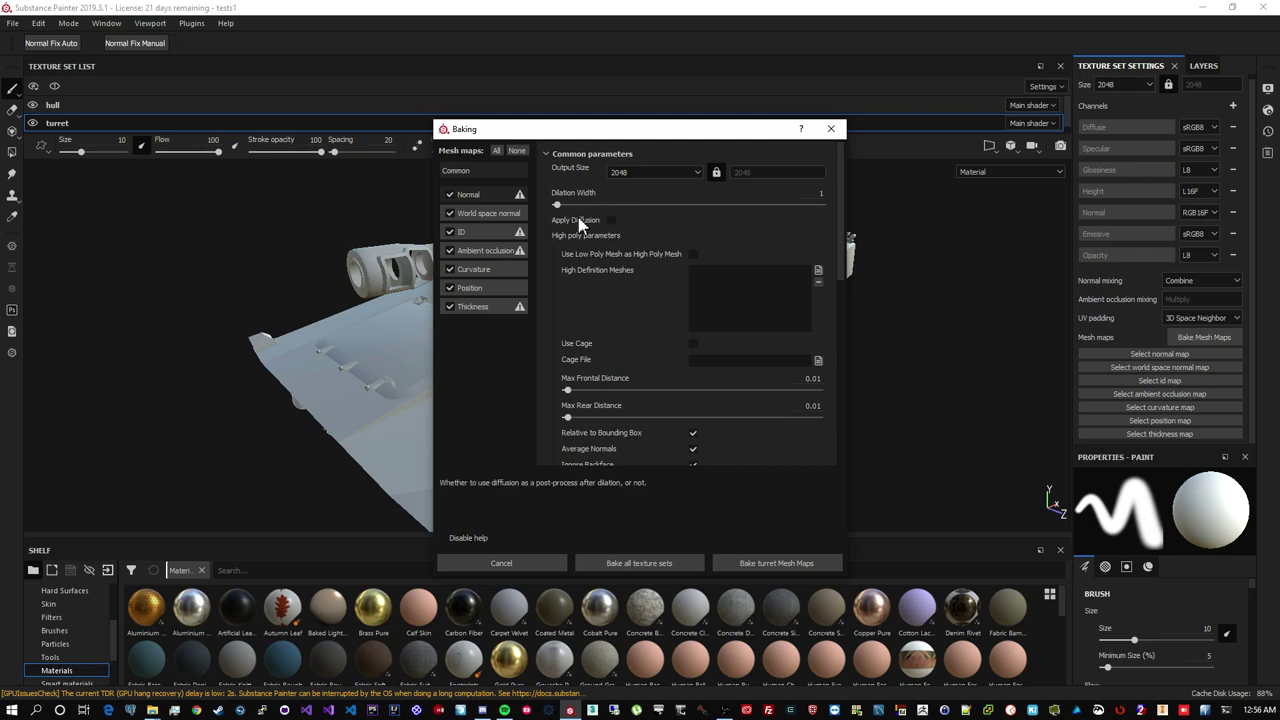
{"action": "left_click_drag", "start_coordinate": [557, 204], "coordinate": [570, 206]}
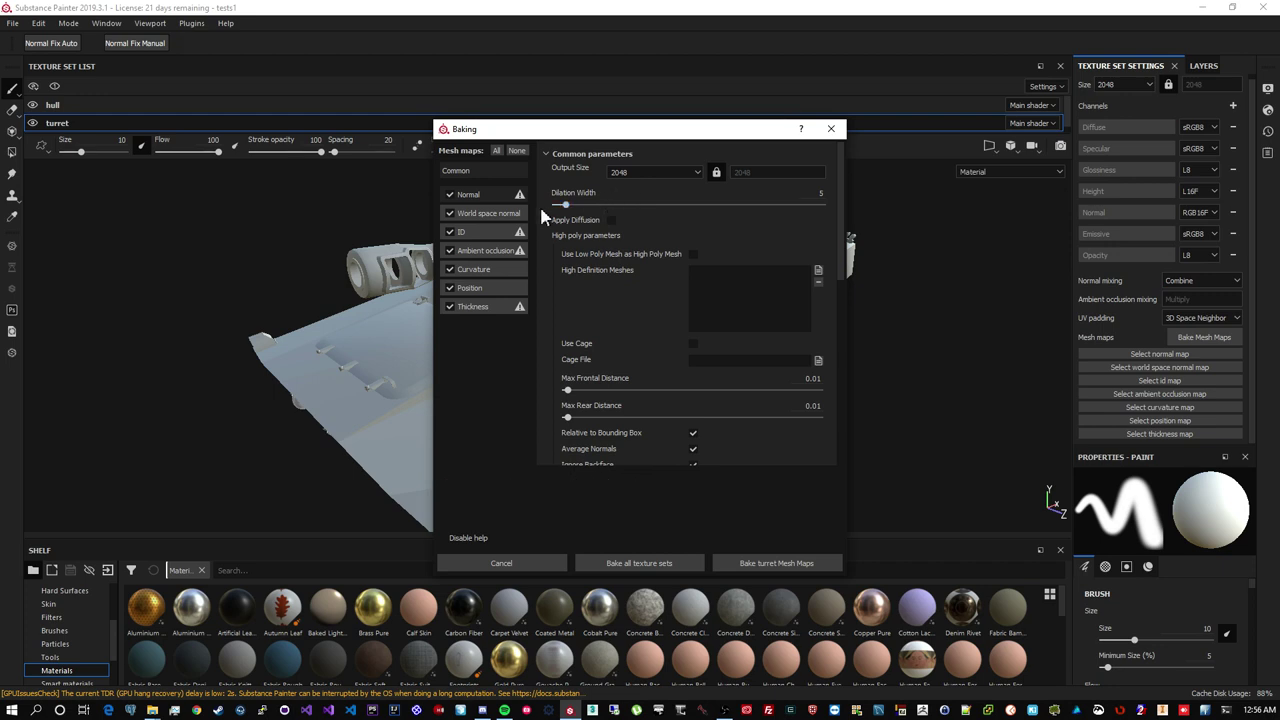
{"action": "left_click_drag", "start_coordinate": [566, 206], "coordinate": [583, 207]}
Load hp.FBX as the high-definition mesh for the bake
{"action": "left_click", "coordinate": [818, 270]}
{"action": "left_click", "coordinate": [592, 231]}
{"action": "left_click", "coordinate": [1119, 584]}
{"action": "scroll", "coordinate": [640, 312], "scroll_direction": "down", "scroll_amount": 2}
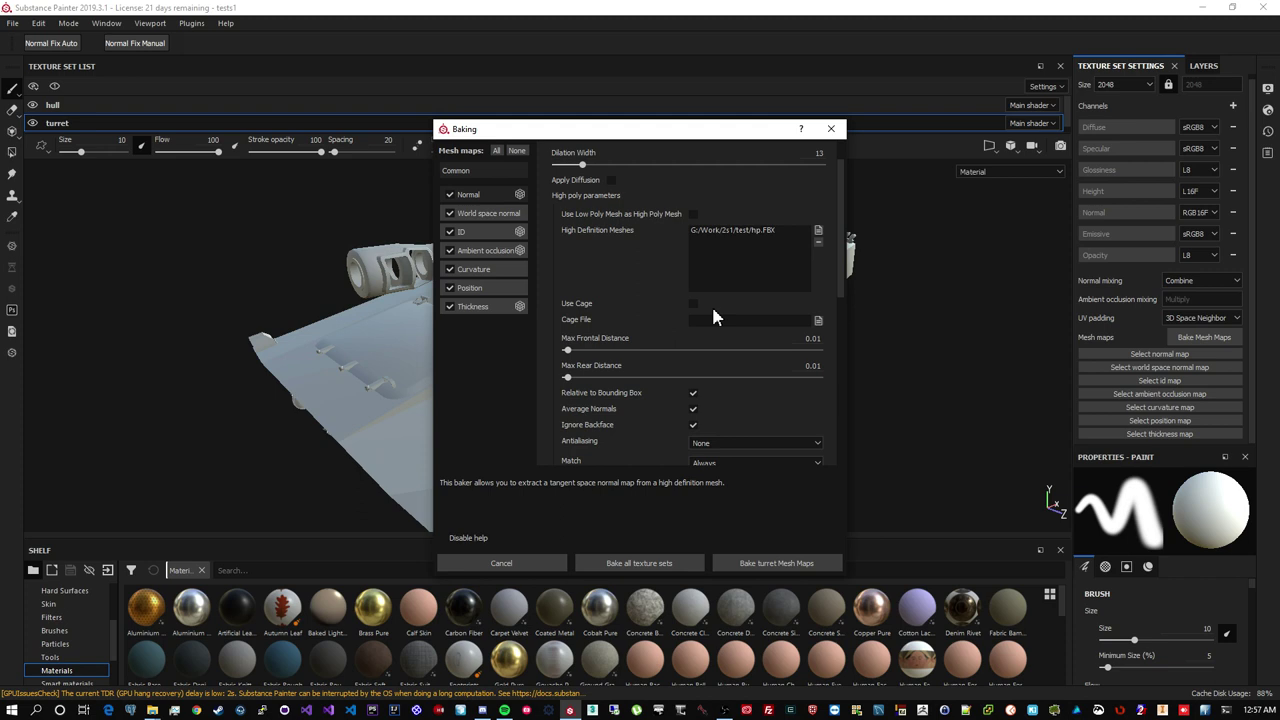
{"action": "left_click_drag", "start_coordinate": [837, 274], "coordinate": [839, 302]}
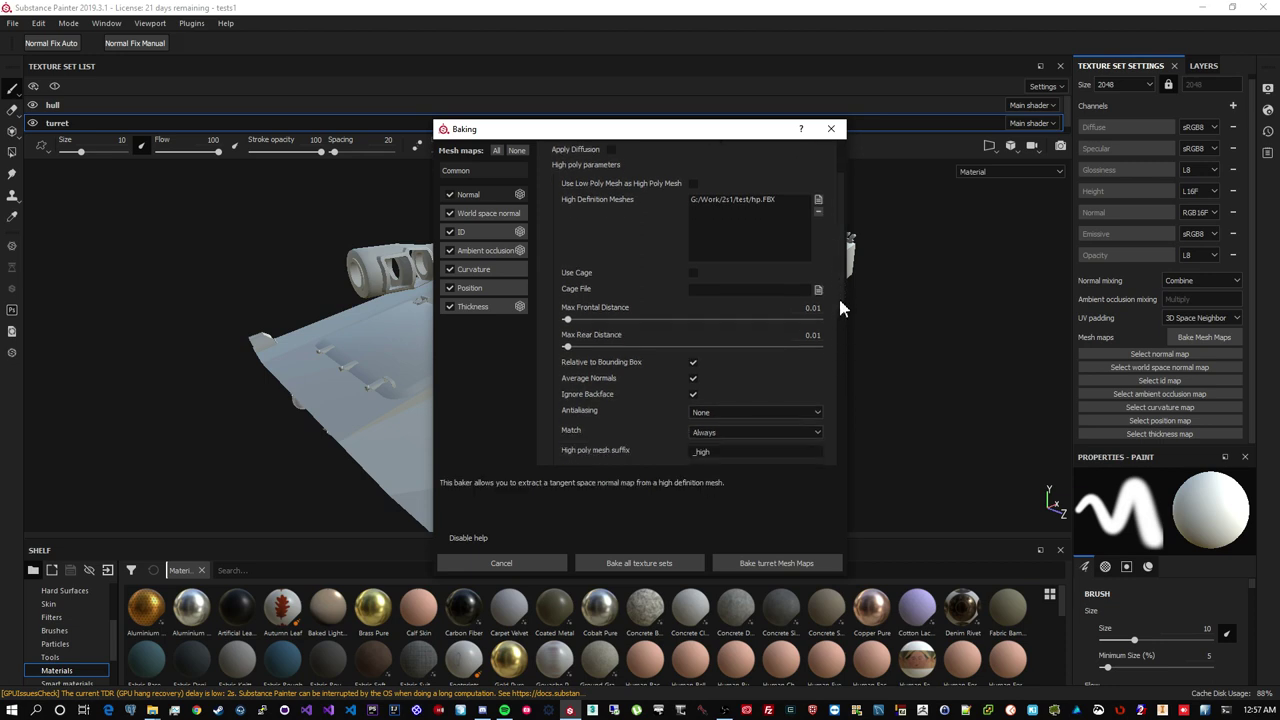
Raise Max Frontal and Rear Distance to 0.04, keeping Ignore Backfaces on and antialiasing None
{"action": "left_click", "coordinate": [693, 386]}
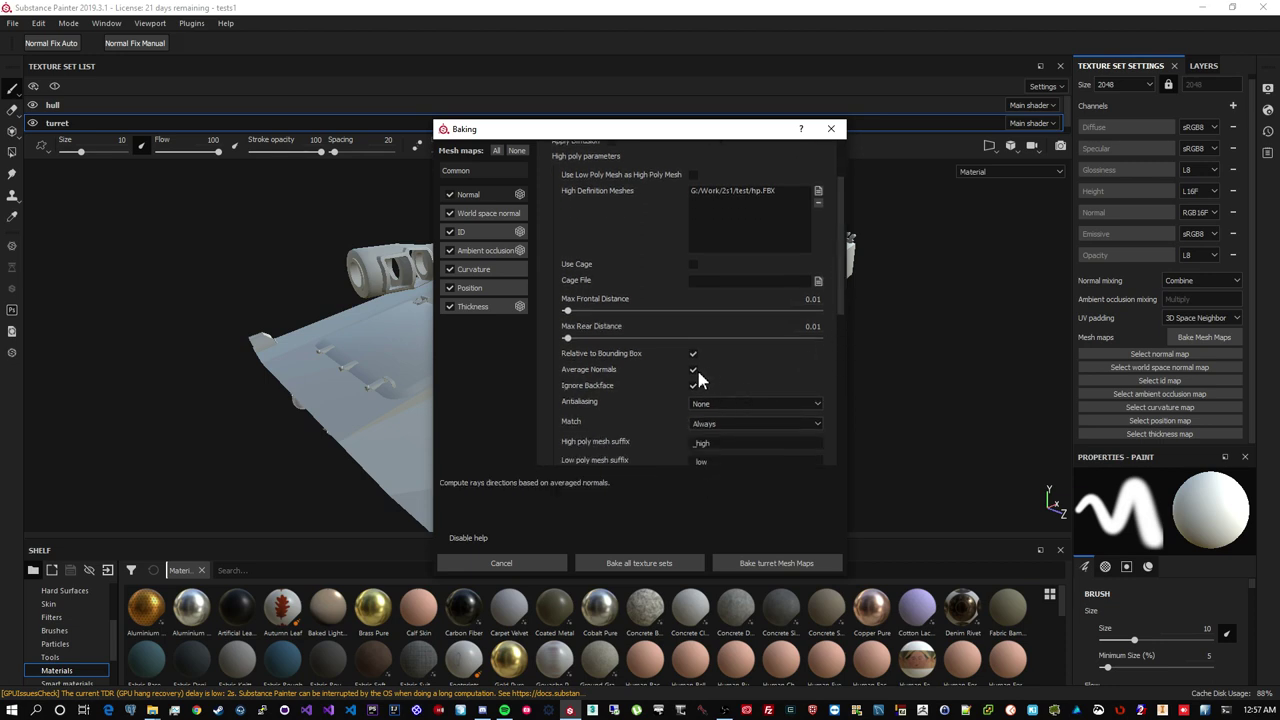
{"action": "left_click", "coordinate": [693, 385]}
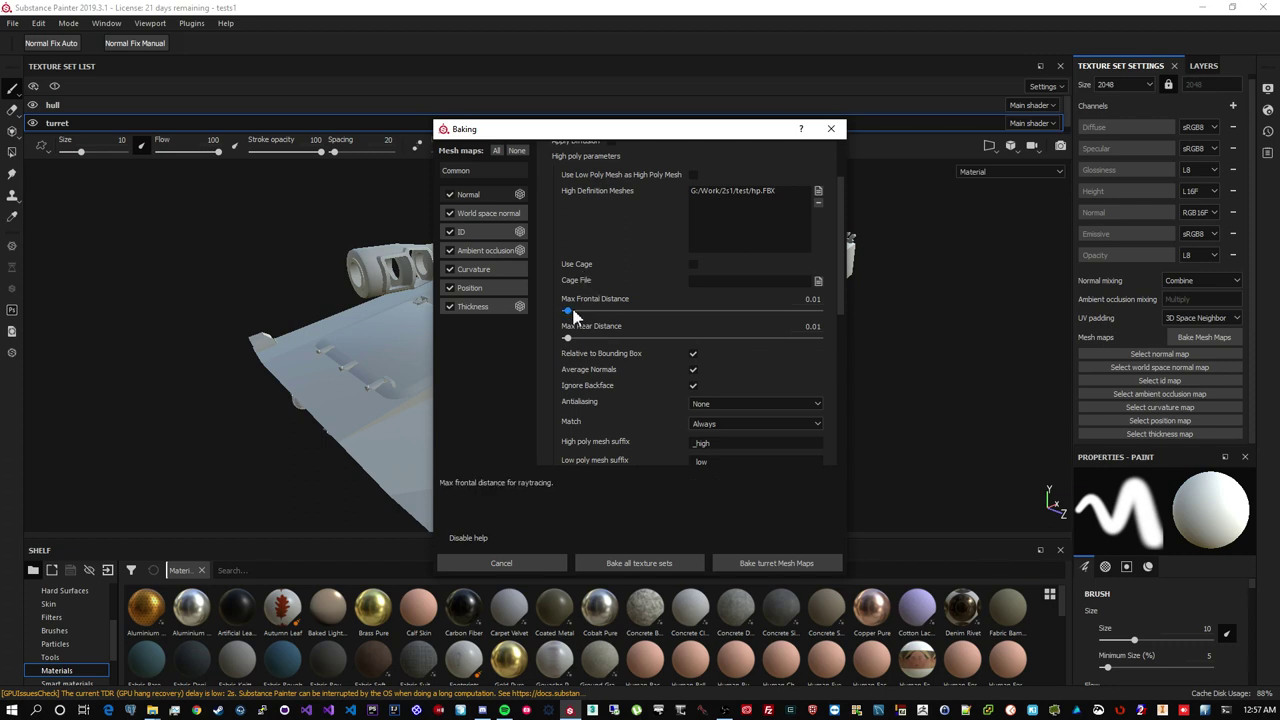
{"action": "left_click_drag", "start_coordinate": [567, 311], "coordinate": [576, 341]}
{"action": "left_click", "coordinate": [738, 403]}
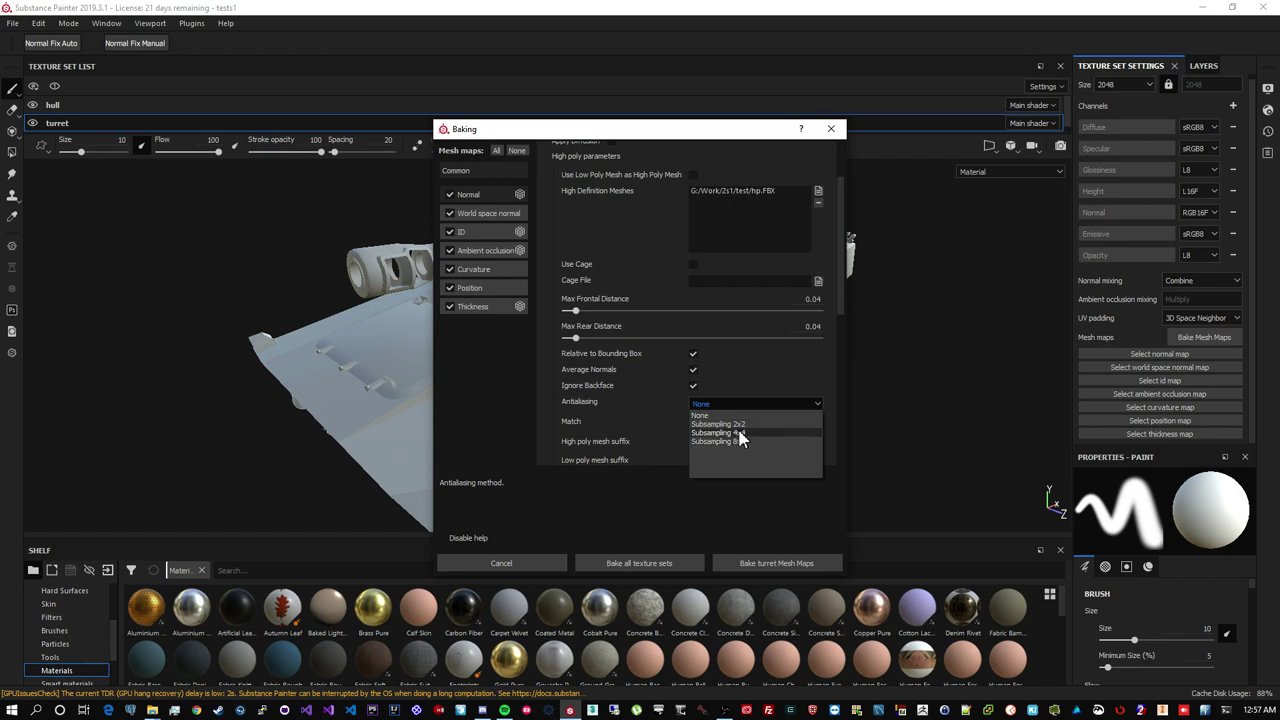
{"action": "left_click", "coordinate": [742, 400]}
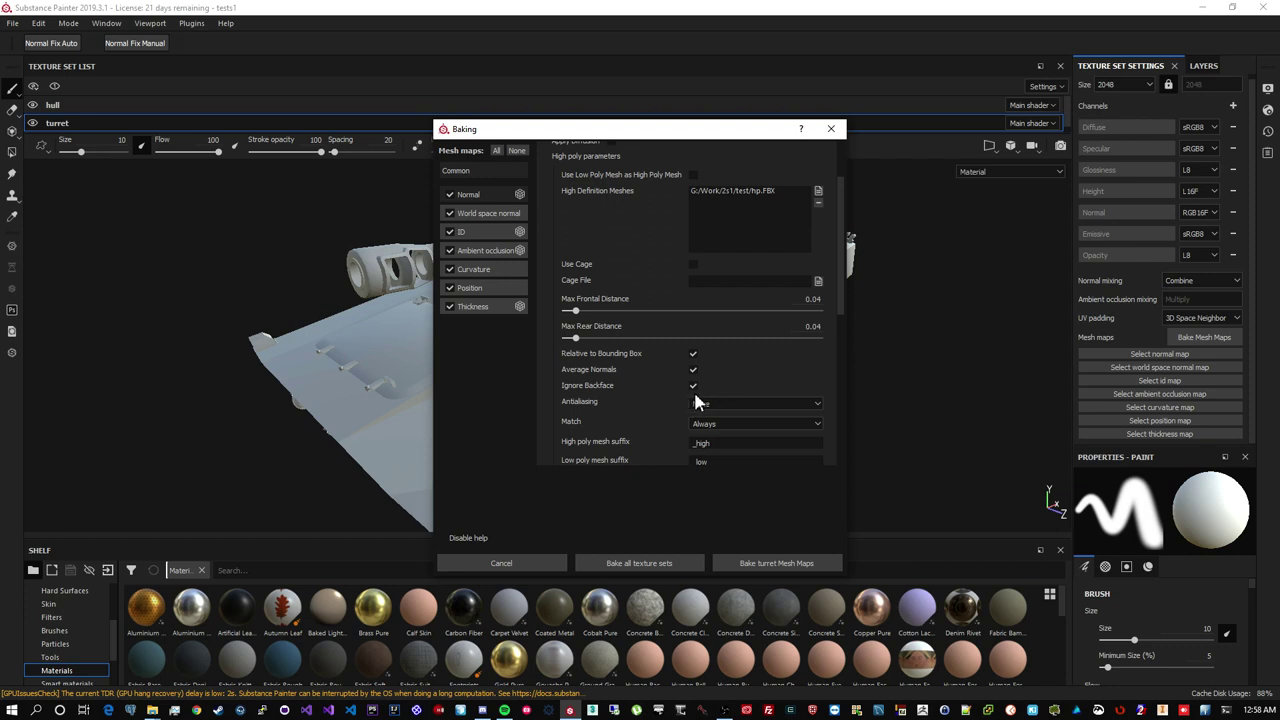
{"action": "scroll", "coordinate": [681, 389], "scroll_direction": "down", "scroll_amount": 2}
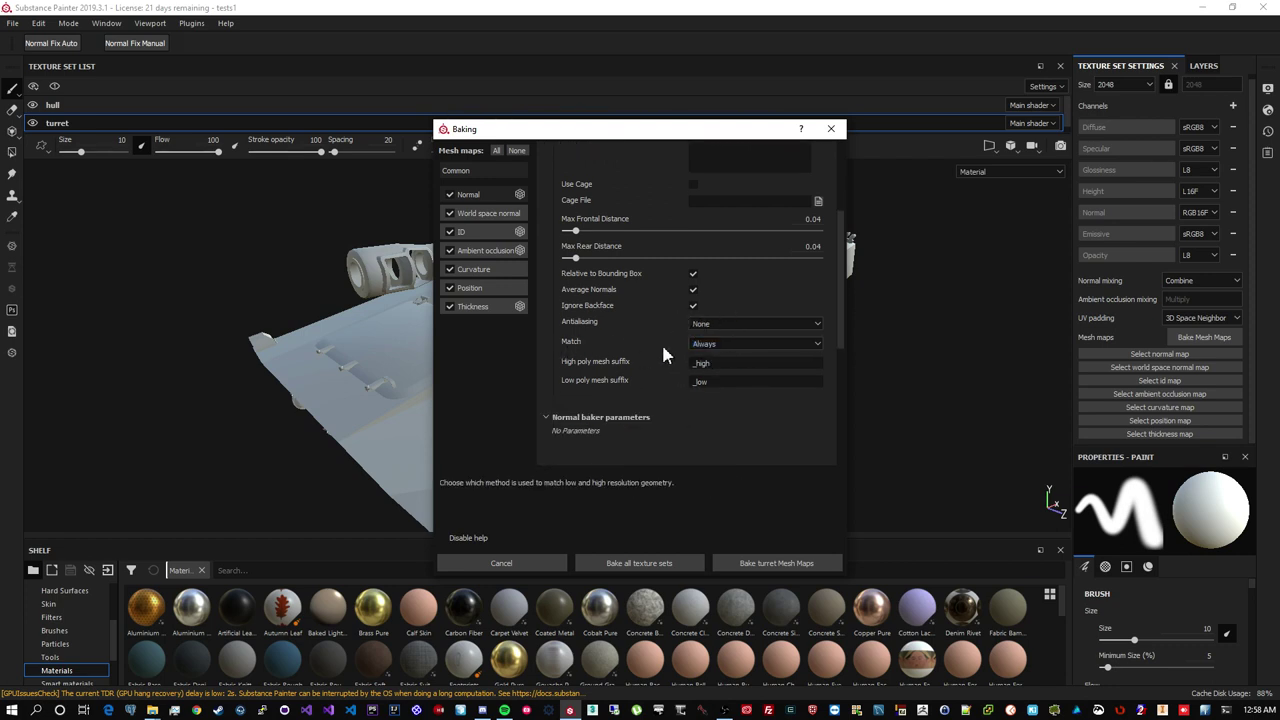
Match bake meshes By Mesh Name with suffixes _hp and _lp, and turn off Average Normals
{"action": "left_click", "coordinate": [740, 345]}
{"action": "left_click", "coordinate": [721, 364]}
{"action": "left_click", "coordinate": [710, 363]}
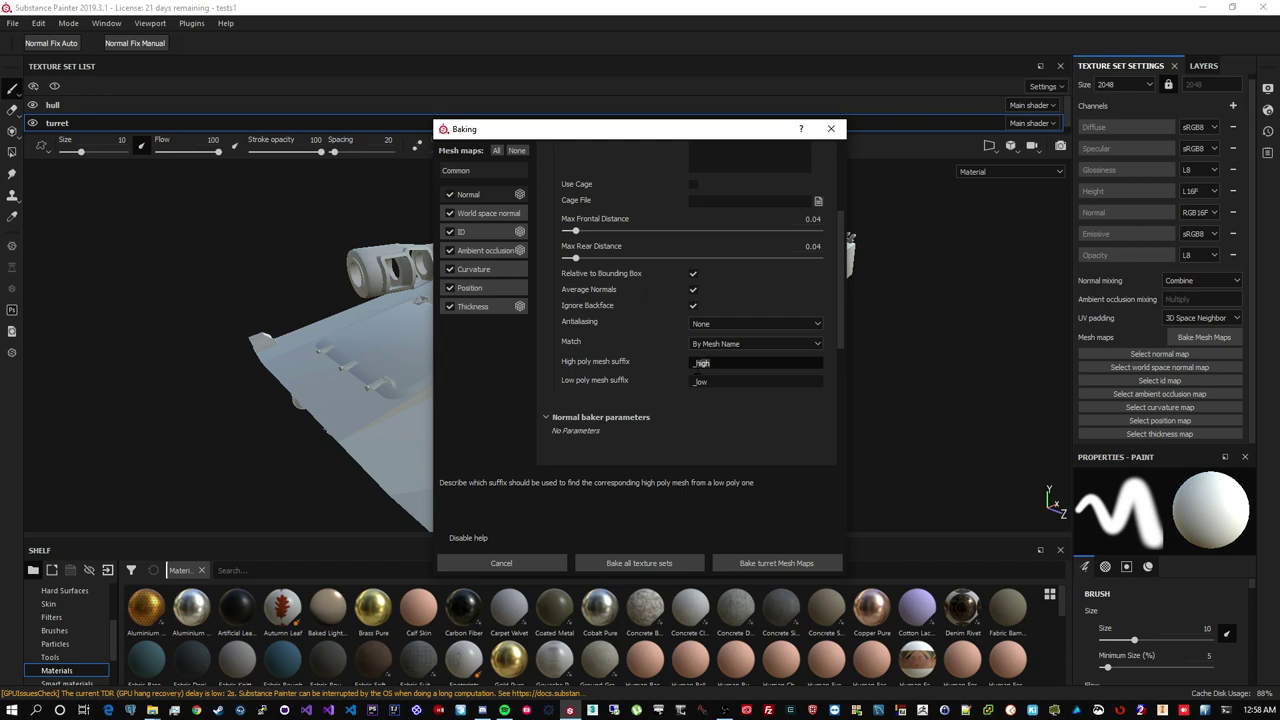
{"action": "key", "text": "BackSpace"}
{"action": "key", "text": "BackSpace"}
{"action": "key", "text": "BackSpace"}
{"action": "type", "text": "p"}
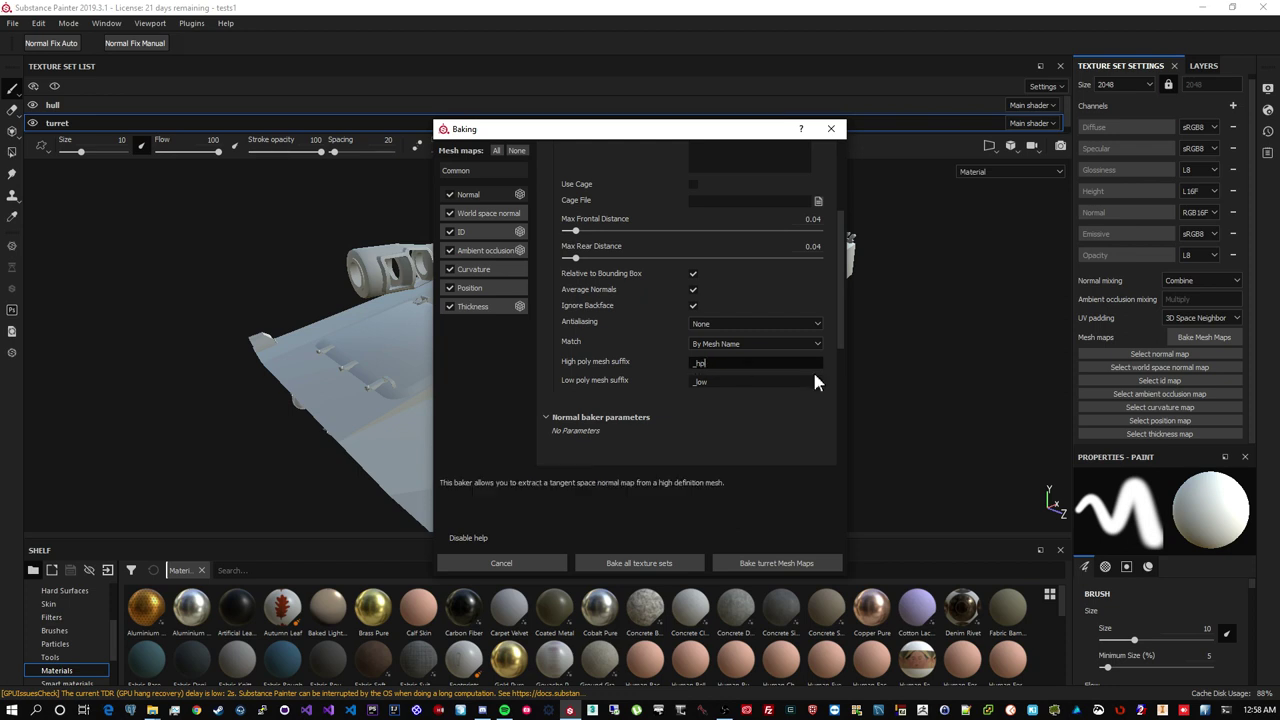
{"action": "left_click", "coordinate": [706, 383]}
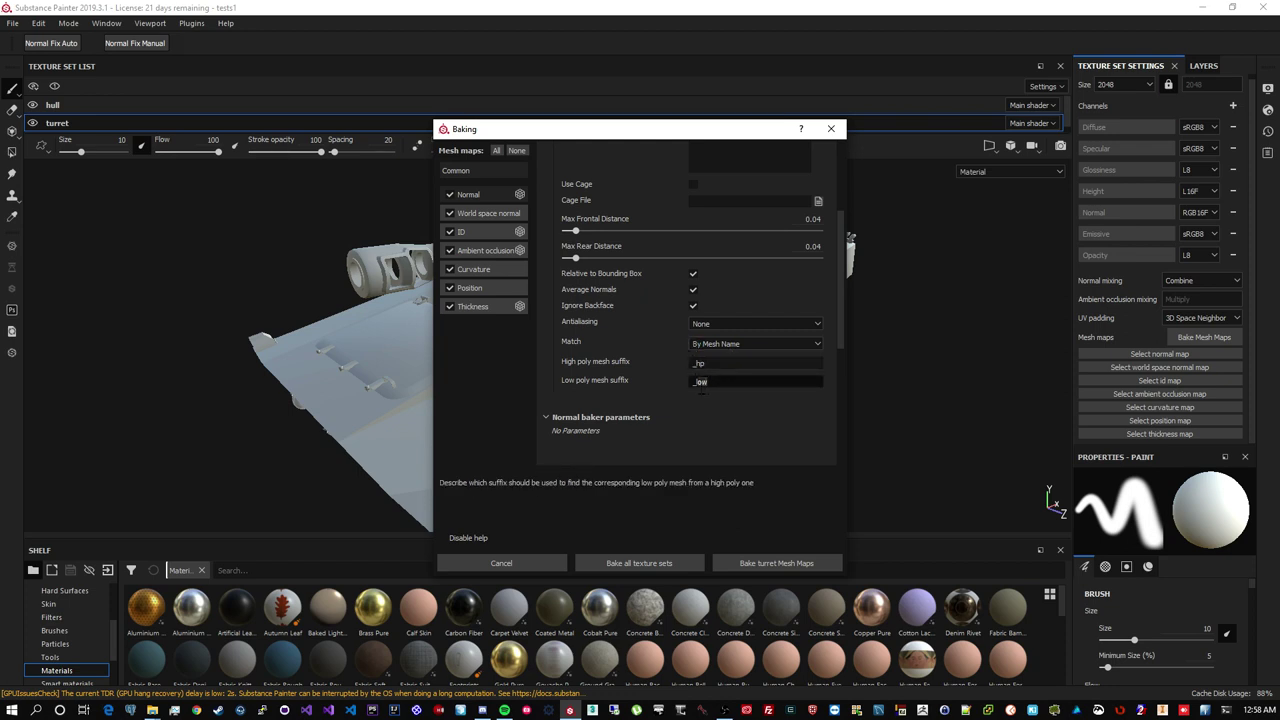
{"action": "key", "text": "BackSpace"}
{"action": "key", "text": "BackSpace"}
{"action": "double_click", "coordinate": [715, 364]}
{"action": "left_click", "coordinate": [590, 329]}
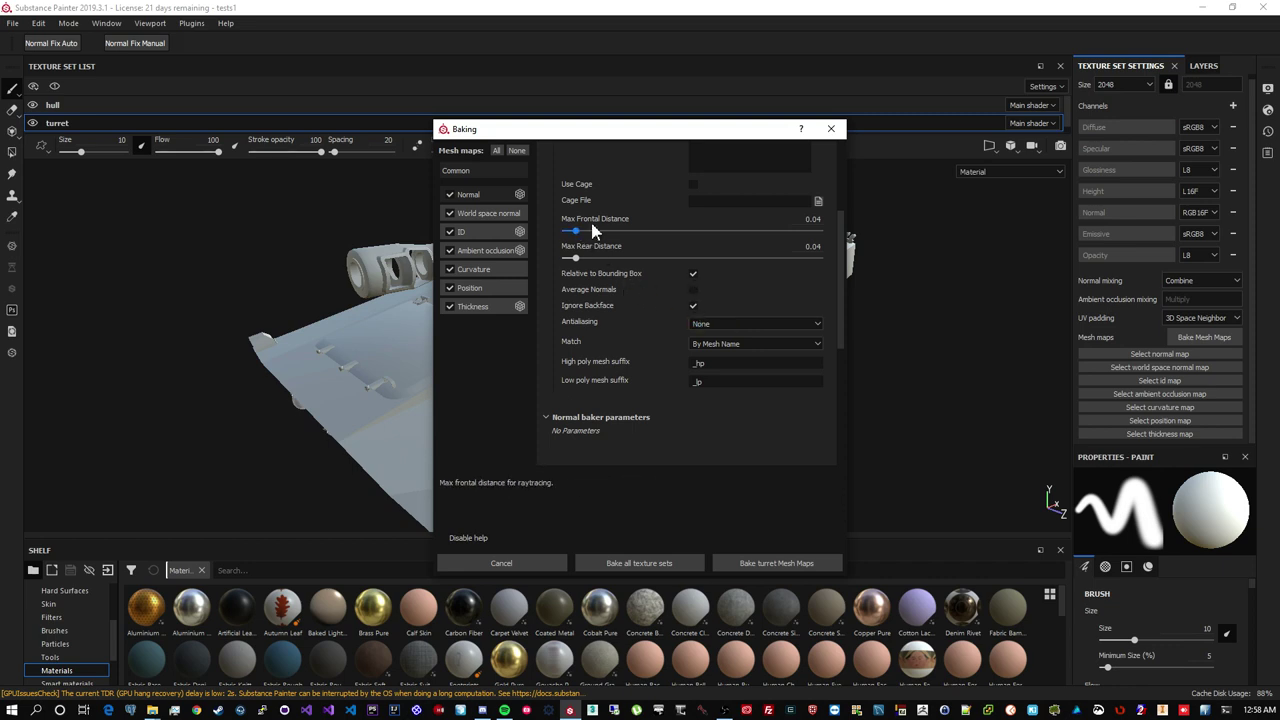
Set the ID baker's Color Source to Material Color and apply it to all texture sets
{"action": "left_click", "coordinate": [470, 215]}
{"action": "left_click", "coordinate": [487, 235]}
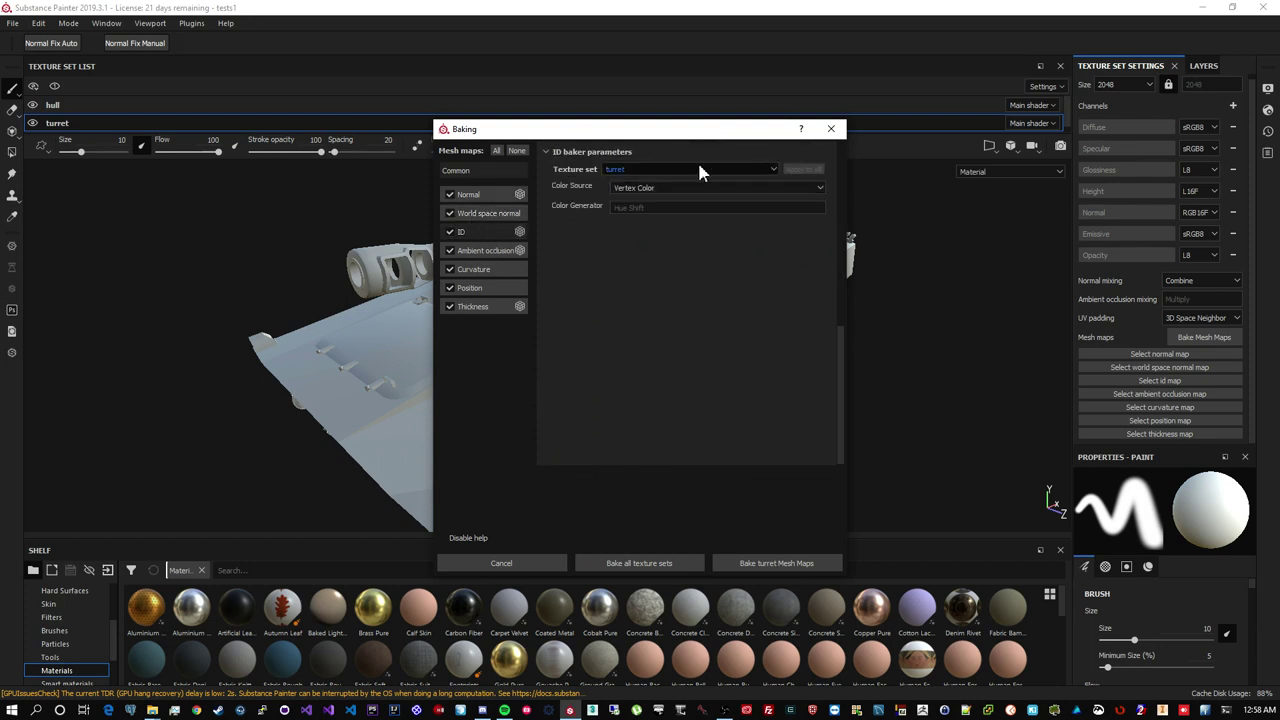
{"action": "left_click", "coordinate": [670, 190]}
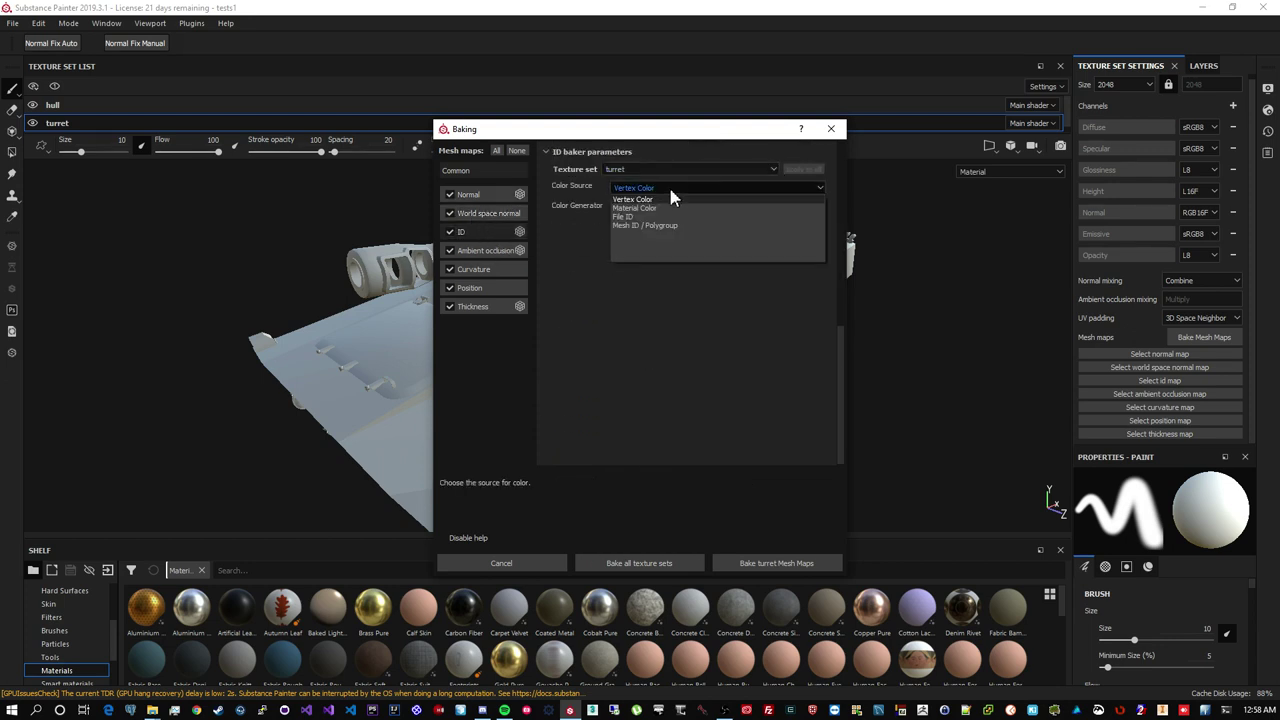
{"action": "left_click", "coordinate": [645, 210]}
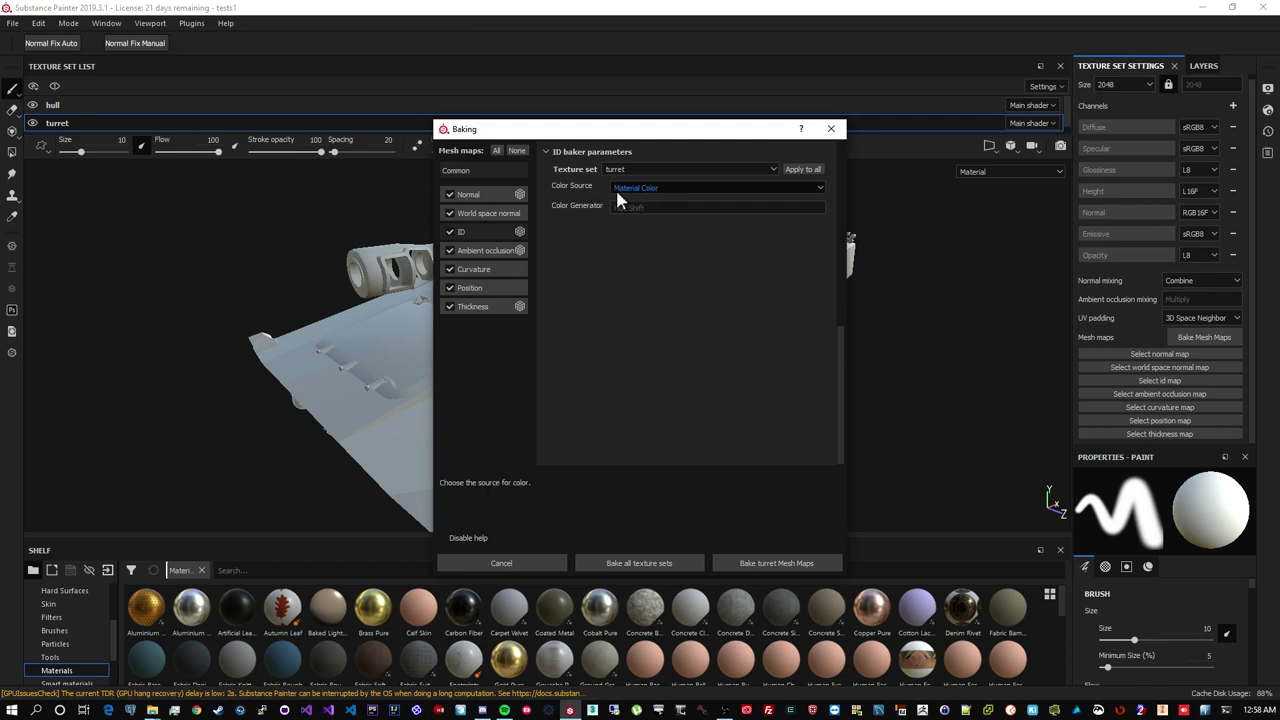
{"action": "left_click", "coordinate": [805, 170]}
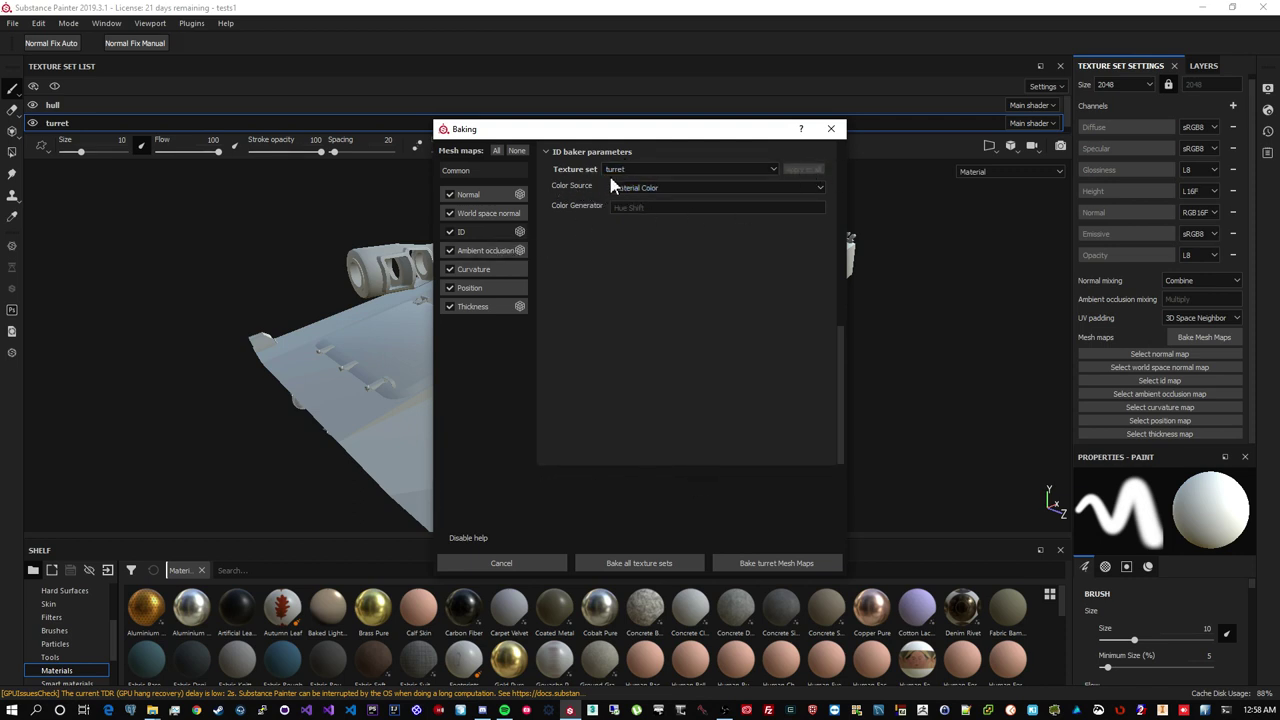
Review the ambient occlusion, curvature, position and thickness bakers, then bake all texture sets
{"action": "left_click", "coordinate": [485, 250]}
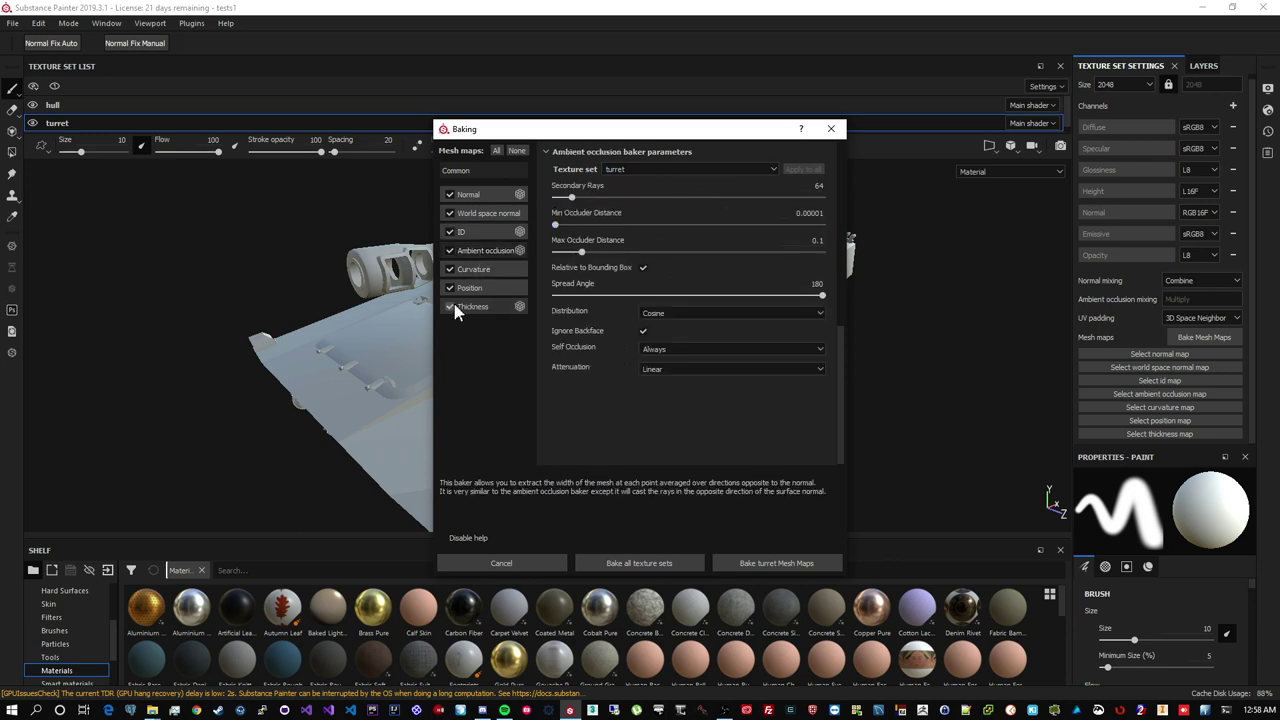
{"action": "left_click", "coordinate": [496, 268]}
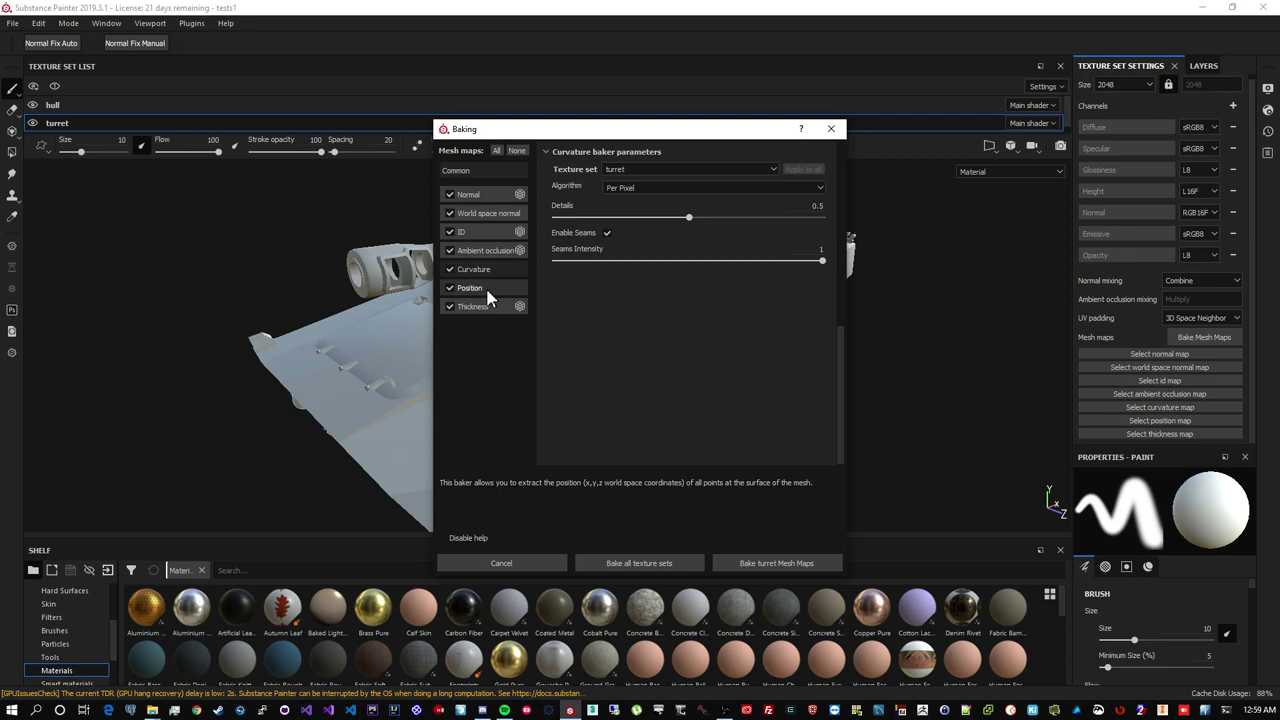
{"action": "left_click", "coordinate": [489, 291]}
{"action": "left_click", "coordinate": [483, 310]}
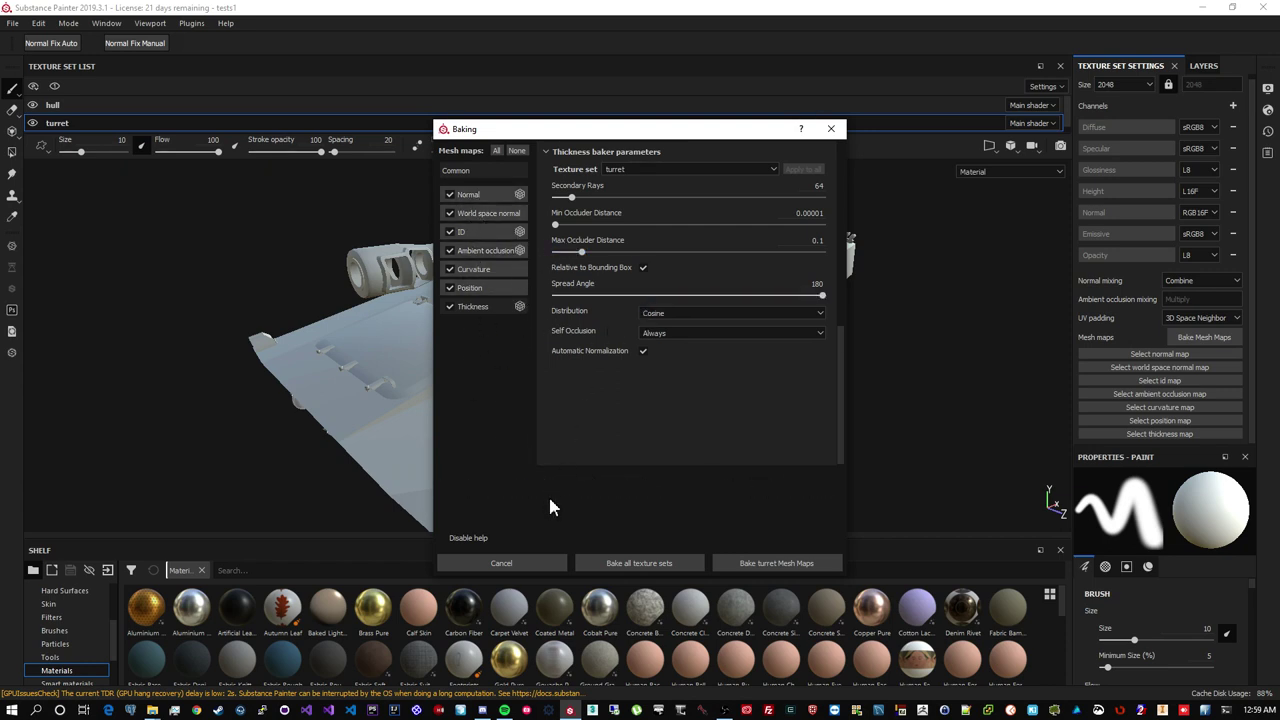
{"action": "left_click", "coordinate": [630, 562]}
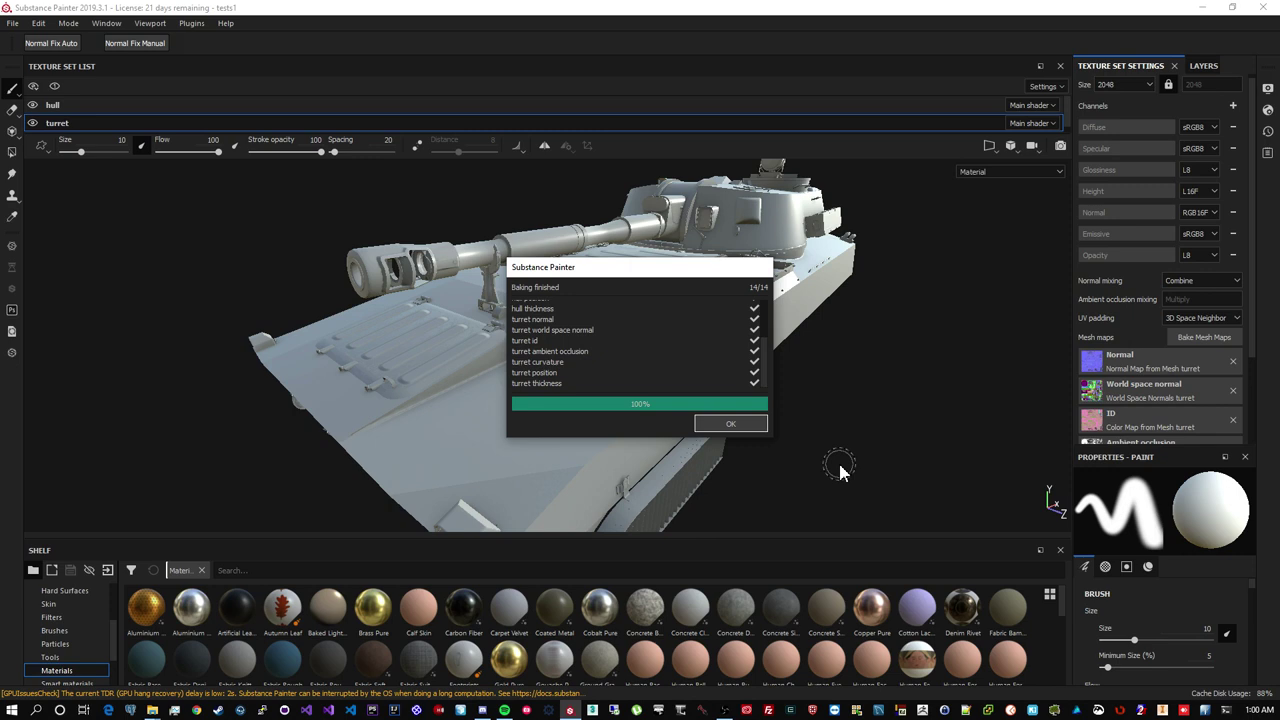
Close the Baking finished summary and orbit over the turret and hull to inspect the bake
{"action": "left_click", "coordinate": [749, 427]}
{"action": "left_click_drag", "start_coordinate": [786, 388], "coordinate": [851, 380], "text": "alt"}
{"action": "scroll", "coordinate": [620, 312], "scroll_direction": "up", "scroll_amount": 3}
{"action": "scroll", "coordinate": [700, 320], "scroll_direction": "up", "scroll_amount": 3}
{"action": "mouse_move", "coordinate": [771, 325]}
{"action": "middle_mouse_down"}
{"action": "mouse_move", "coordinate": [760, 346]}
{"action": "mouse_move", "coordinate": [769, 341]}
{"action": "middle_mouse_up"}
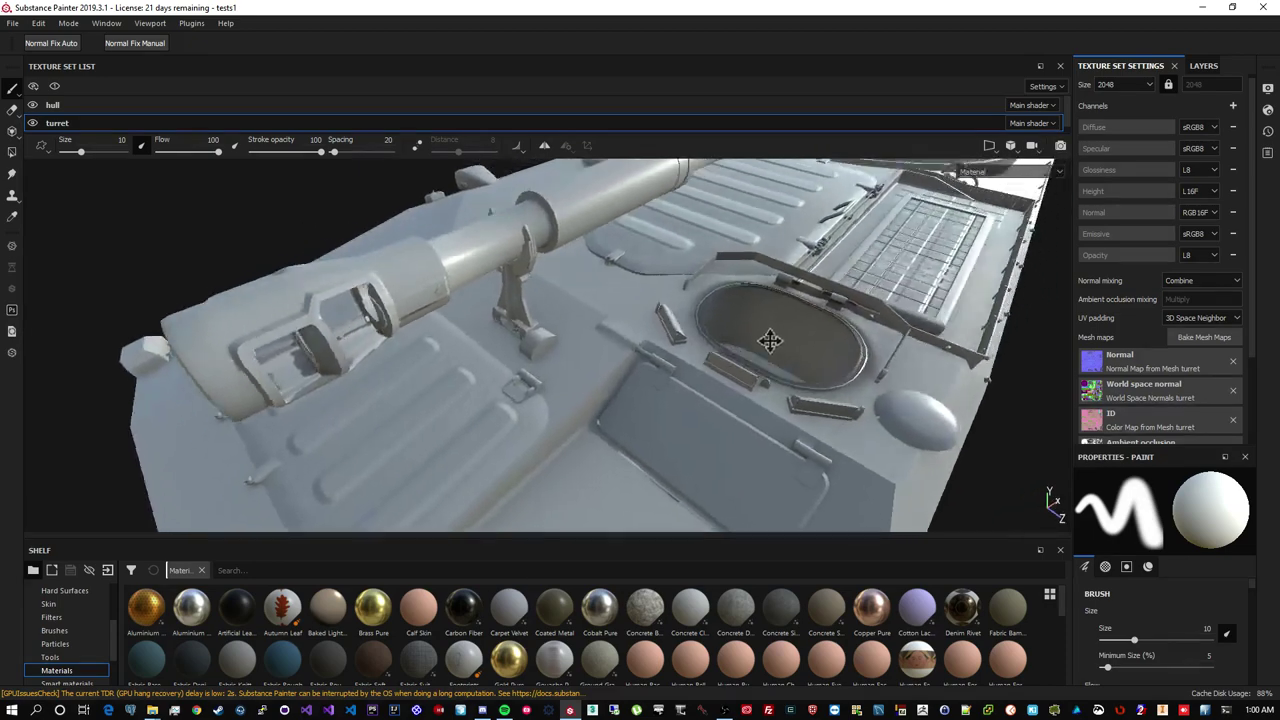
{"action": "left_click_drag", "start_coordinate": [770, 341], "coordinate": [645, 422], "text": "alt"}
{"action": "right_click_drag", "start_coordinate": [645, 422], "coordinate": [697, 391], "text": "shift"}
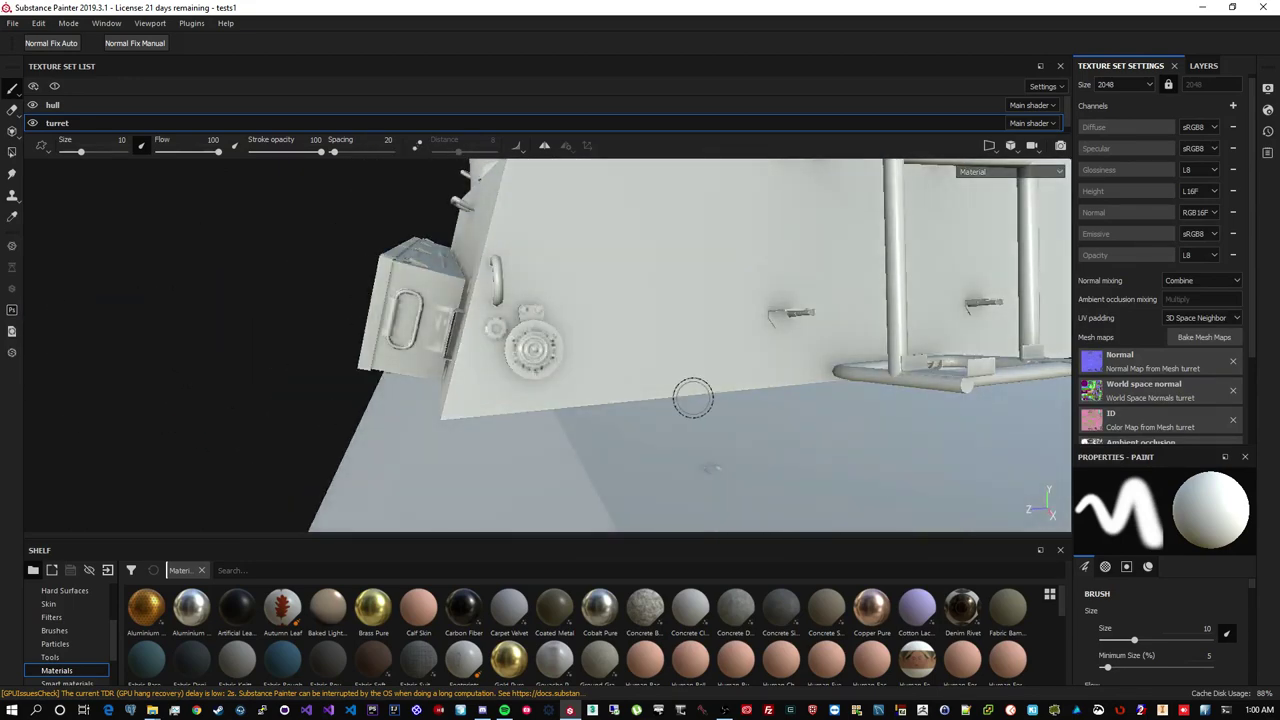
Rotate the lighting and zoom in on the hull top and the turret handle
{"action": "scroll", "coordinate": [629, 394], "scroll_direction": "down", "scroll_amount": 5}
{"action": "left_click_drag", "start_coordinate": [614, 392], "coordinate": [543, 400], "text": "alt"}
{"action": "right_click_drag", "start_coordinate": [543, 400], "coordinate": [649, 368], "text": "shift"}
{"action": "left_click_drag", "start_coordinate": [649, 368], "coordinate": [812, 323], "text": "alt"}
{"action": "scroll", "coordinate": [812, 323], "scroll_direction": "up", "scroll_amount": 5}
{"action": "left_click_drag", "start_coordinate": [728, 275], "coordinate": [709, 366], "text": "alt"}
{"action": "scroll", "coordinate": [709, 366], "scroll_direction": "up", "scroll_amount": 3}
{"action": "left_click_drag", "start_coordinate": [640, 257], "coordinate": [655, 283], "text": "alt"}
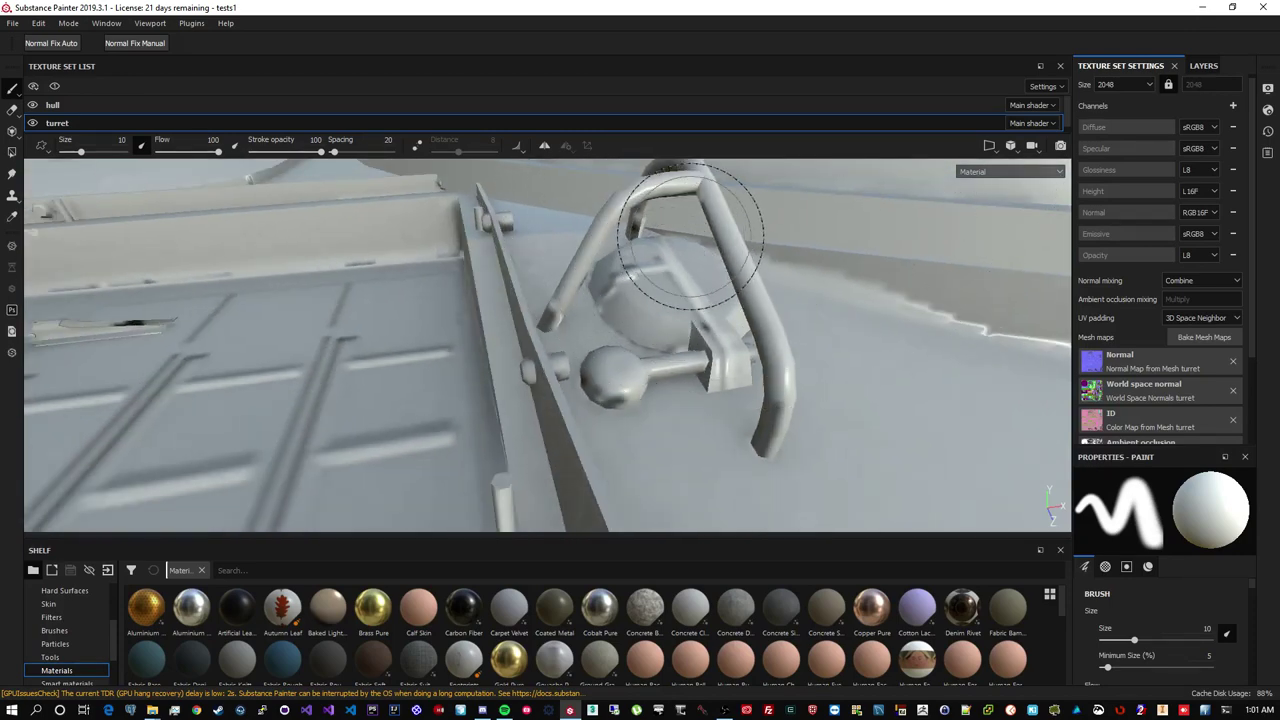
{"action": "key", "text": "f"}
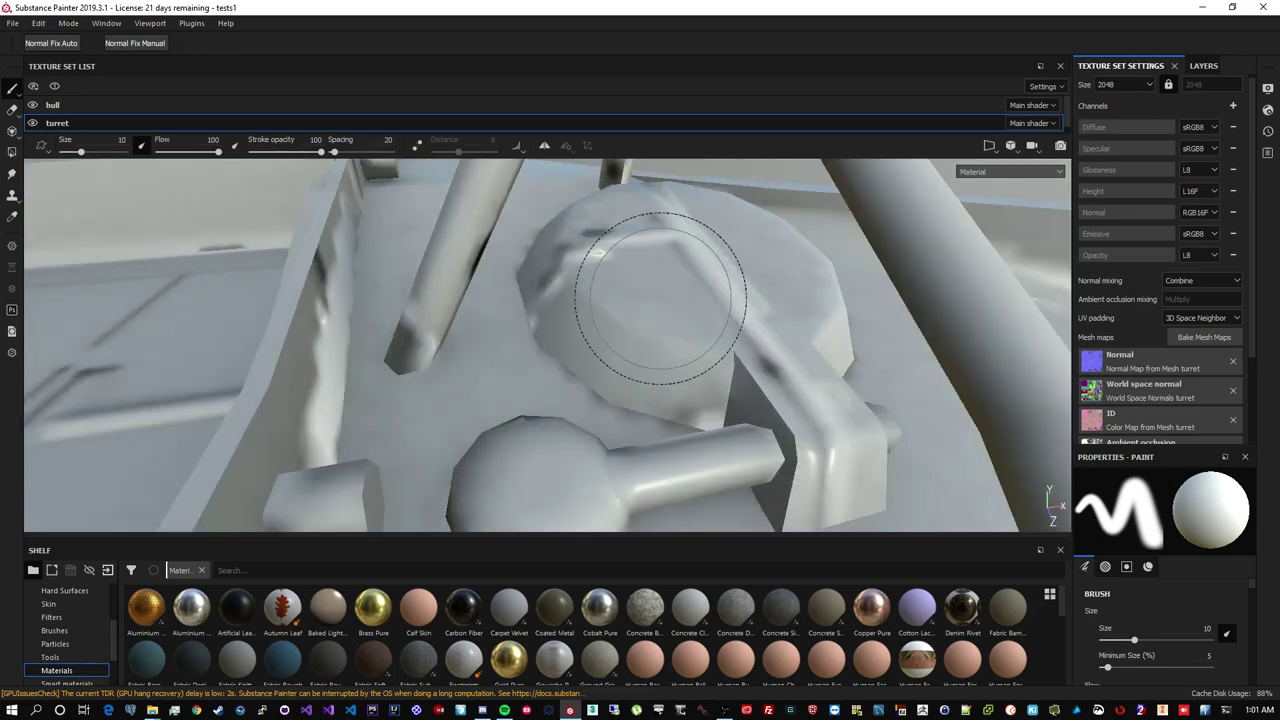
{"action": "left_click", "coordinate": [1228, 343]}
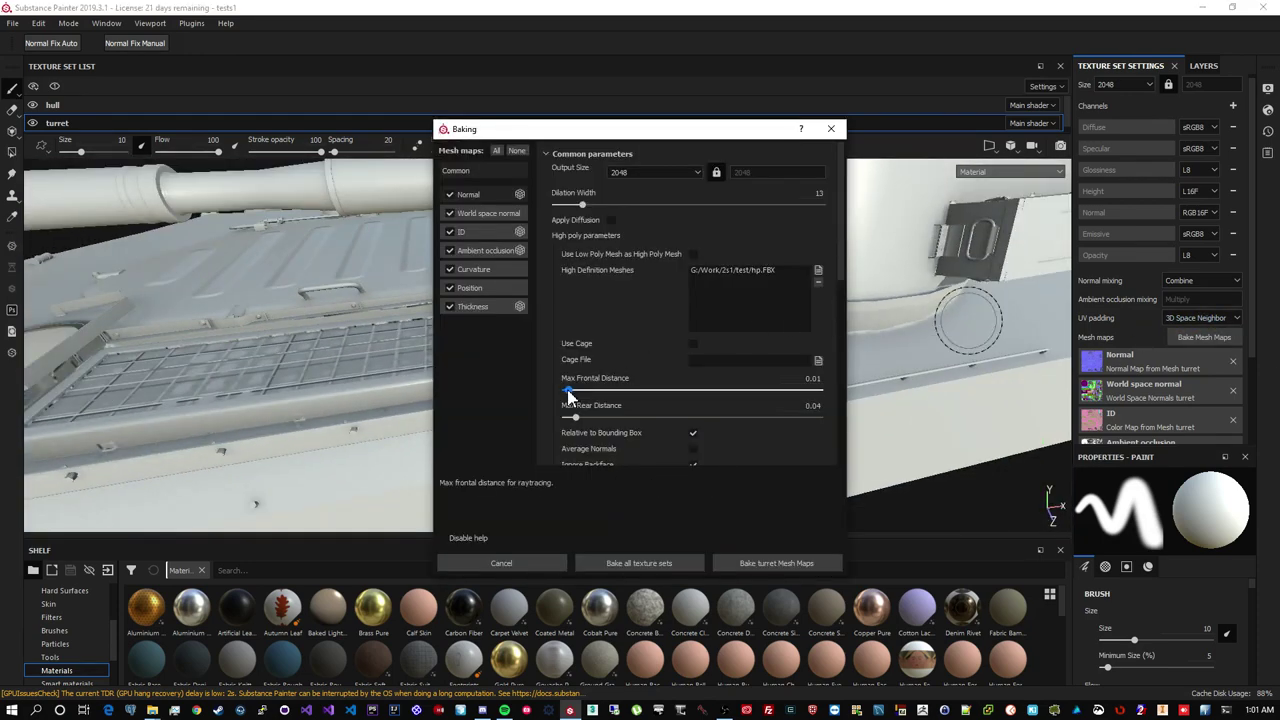
{"action": "left_click_drag", "start_coordinate": [578, 421], "coordinate": [569, 424]}
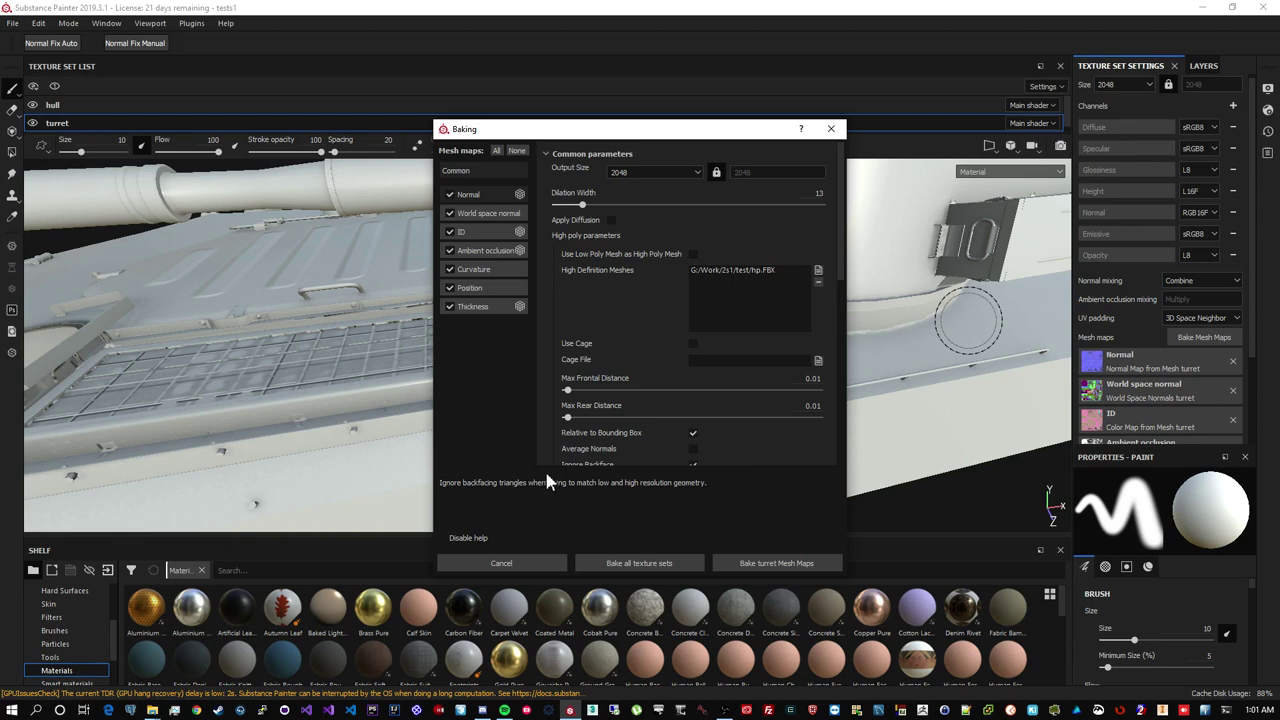
{"action": "left_click", "coordinate": [450, 213]}
{"action": "left_click", "coordinate": [450, 231]}
{"action": "left_click", "coordinate": [450, 287]}
{"action": "left_click", "coordinate": [451, 306]}
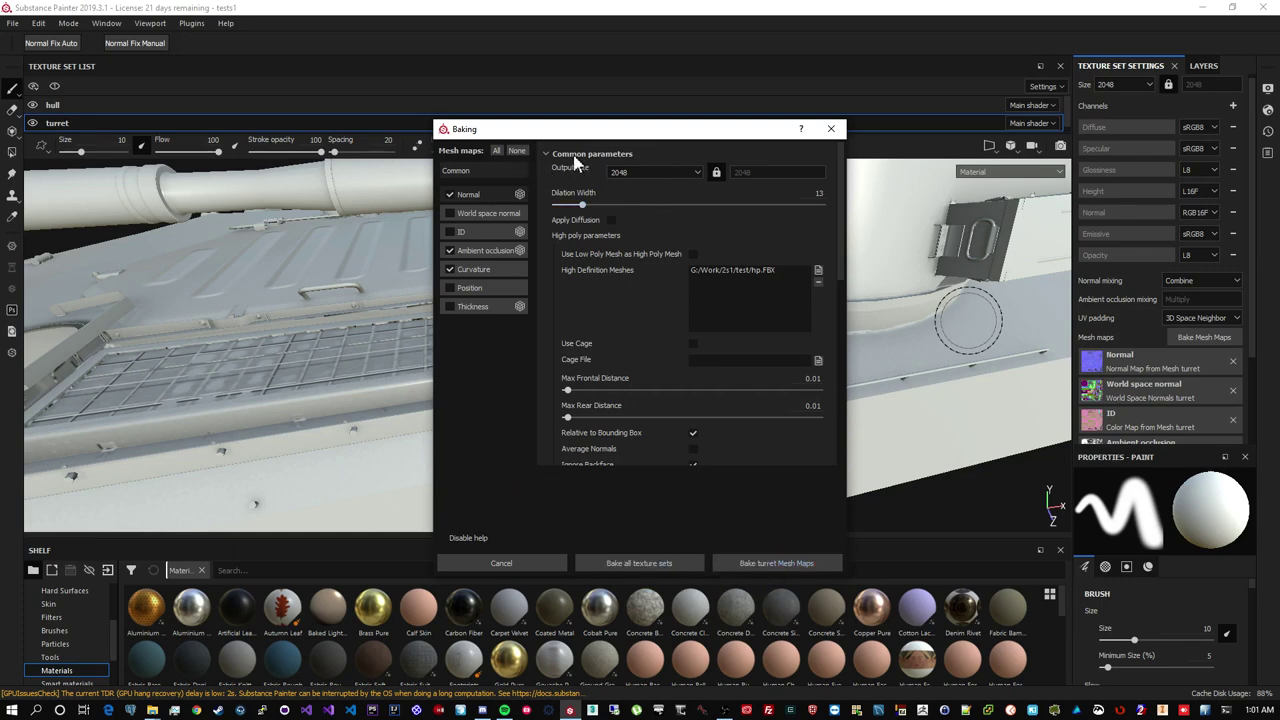
{"action": "left_click_drag", "start_coordinate": [627, 136], "coordinate": [637, 113]}
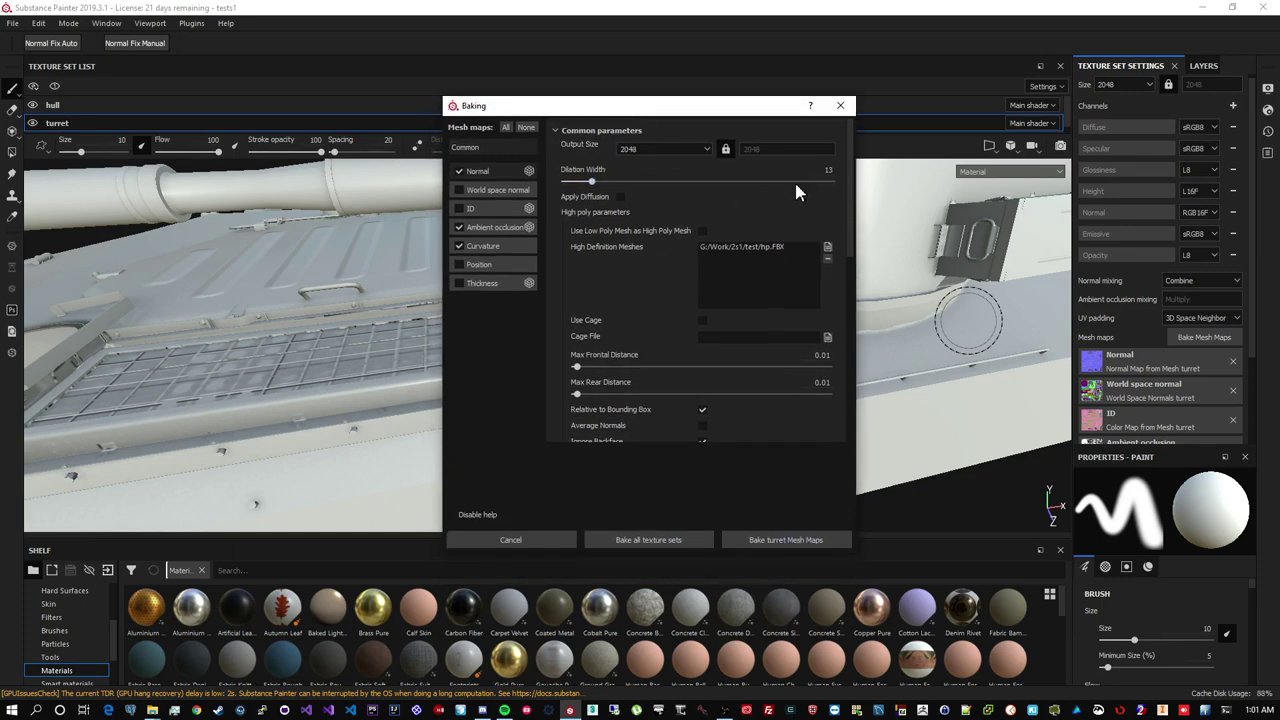
{"action": "scroll", "coordinate": [814, 205], "scroll_direction": "down", "scroll_amount": 2}
{"action": "scroll", "coordinate": [814, 205], "scroll_direction": "up", "scroll_amount": 2}
{"action": "scroll", "coordinate": [814, 205], "scroll_direction": "down", "scroll_amount": 5}
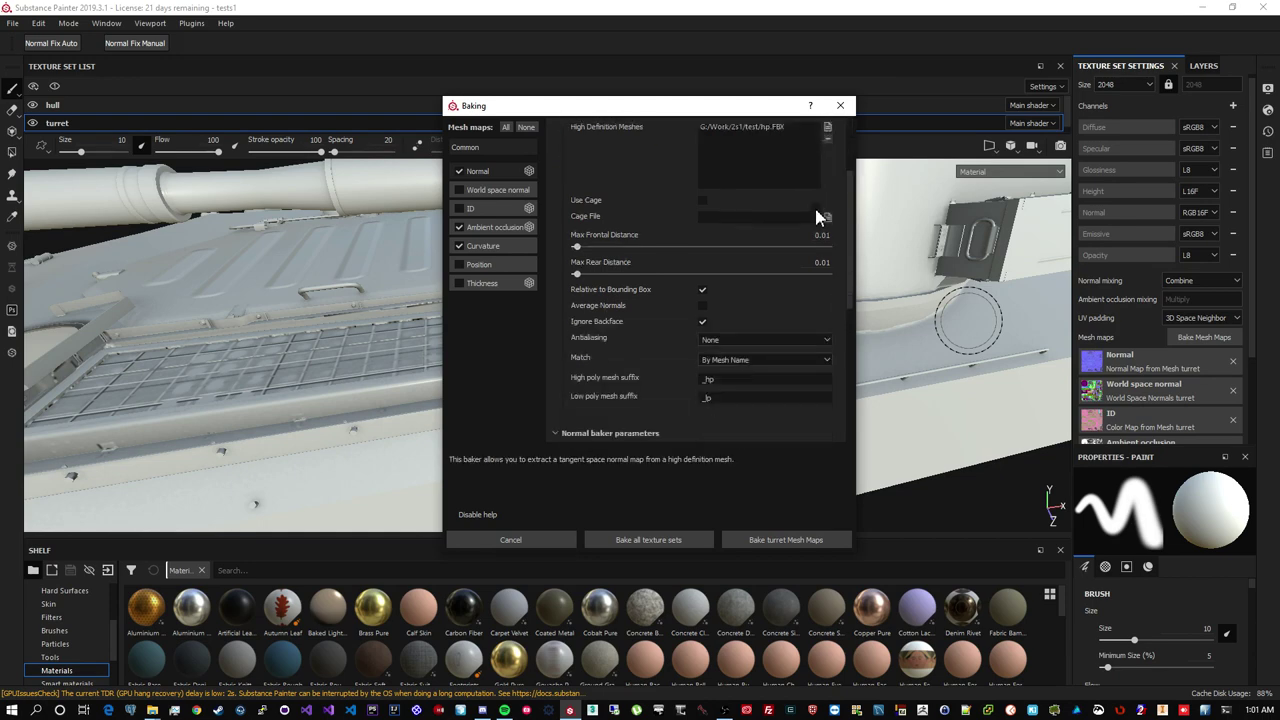
{"action": "scroll", "coordinate": [814, 205], "scroll_direction": "up", "scroll_amount": 5}
{"action": "left_click", "coordinate": [516, 541]}
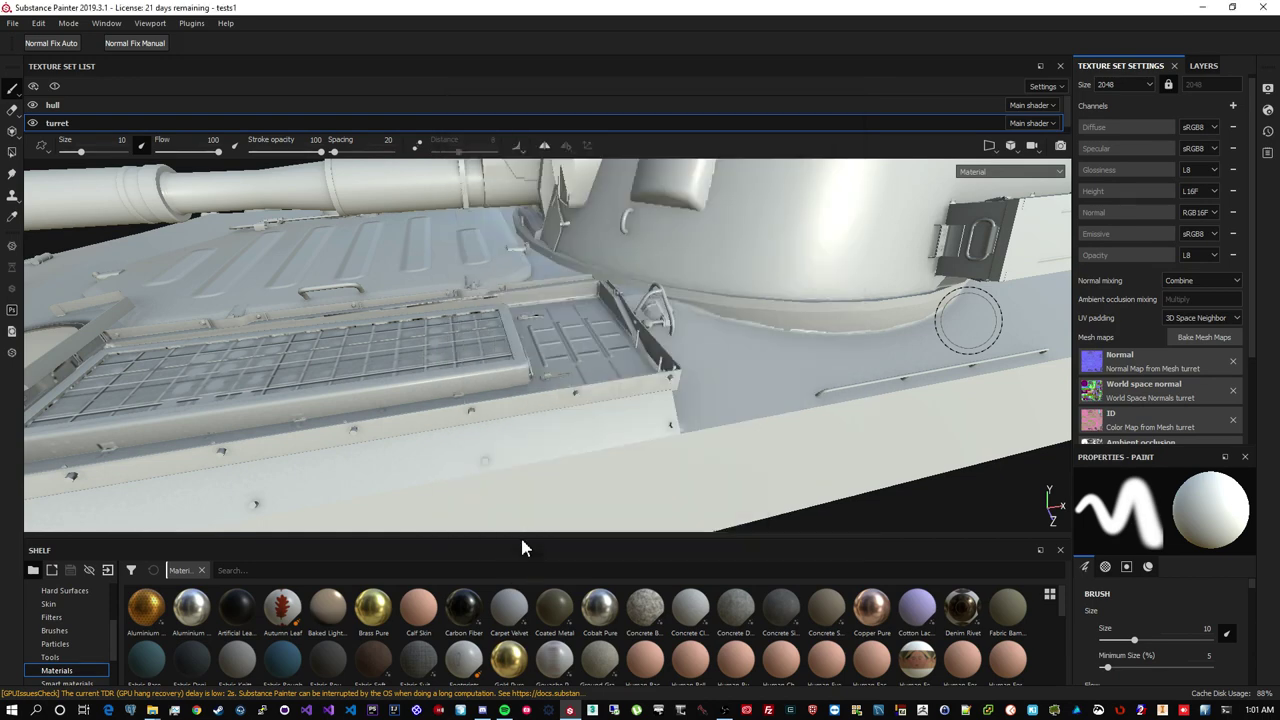
For the hull texture set, set max frontal and rear bake distances to 0.01
{"action": "left_click", "coordinate": [80, 105]}
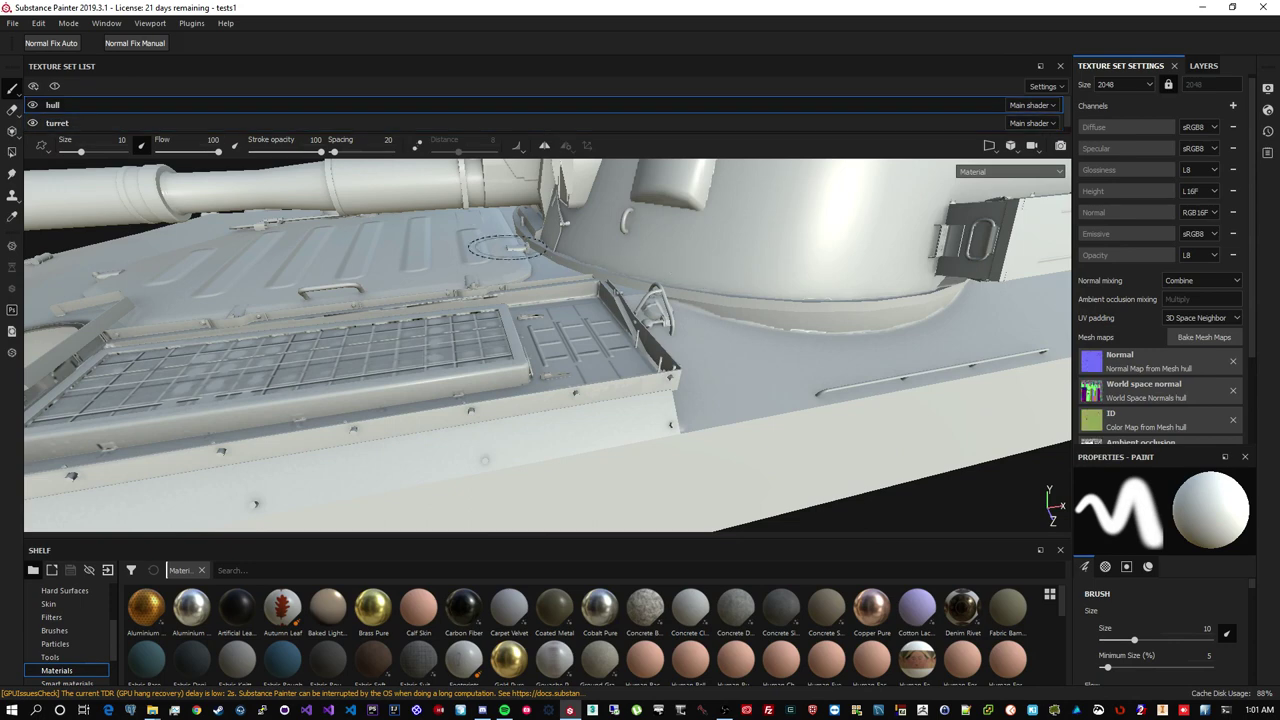
{"action": "left_click", "coordinate": [1200, 337]}
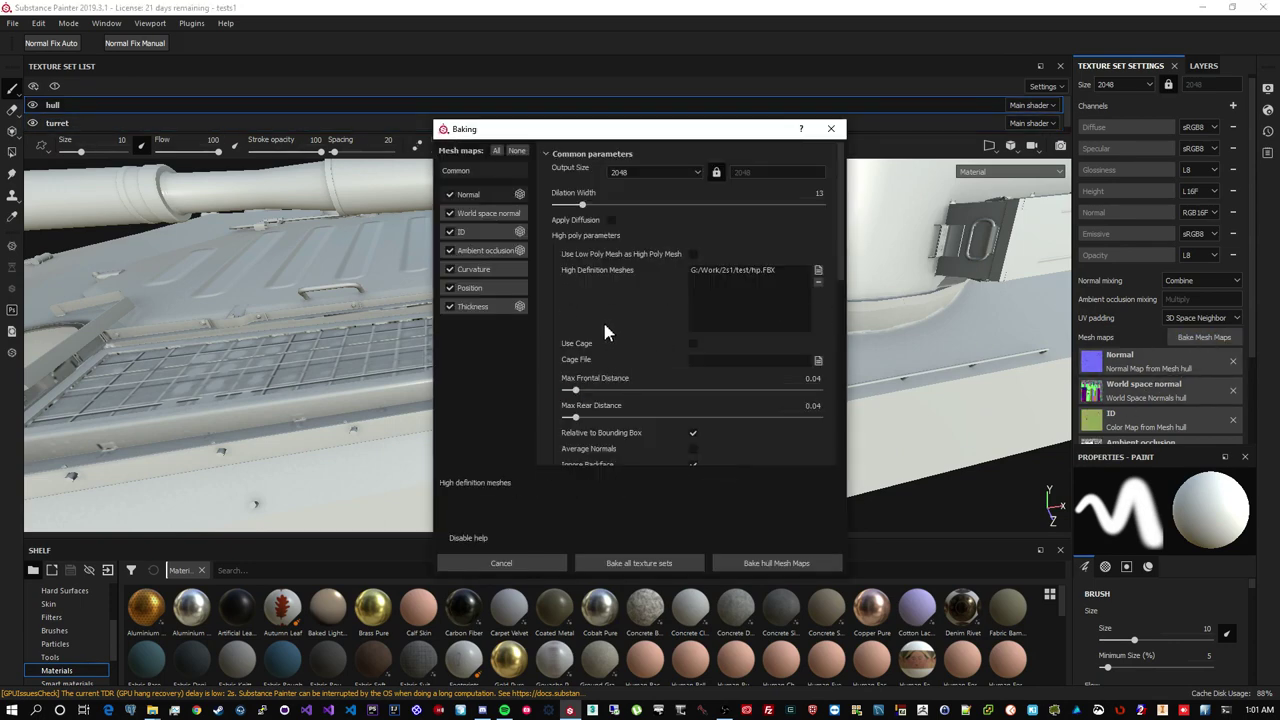
{"action": "left_click_drag", "start_coordinate": [575, 390], "coordinate": [567, 418]}
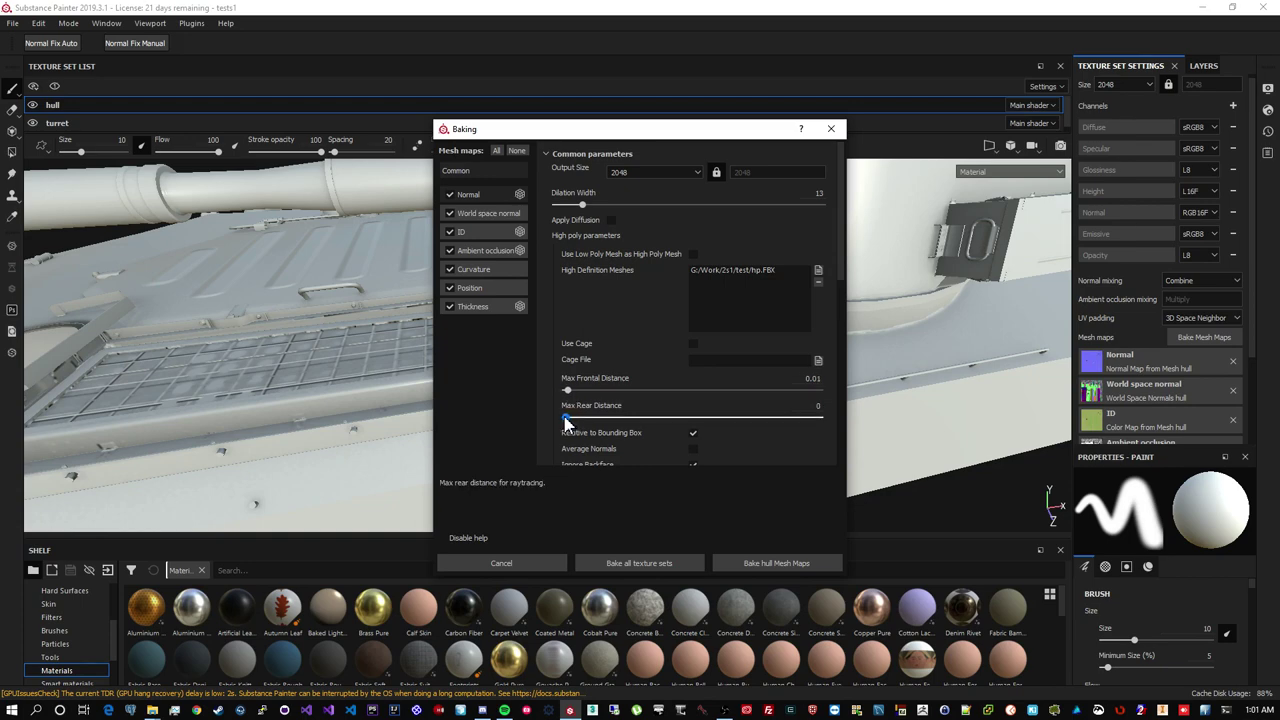
{"action": "left_click_drag", "start_coordinate": [567, 422], "coordinate": [568, 422]}
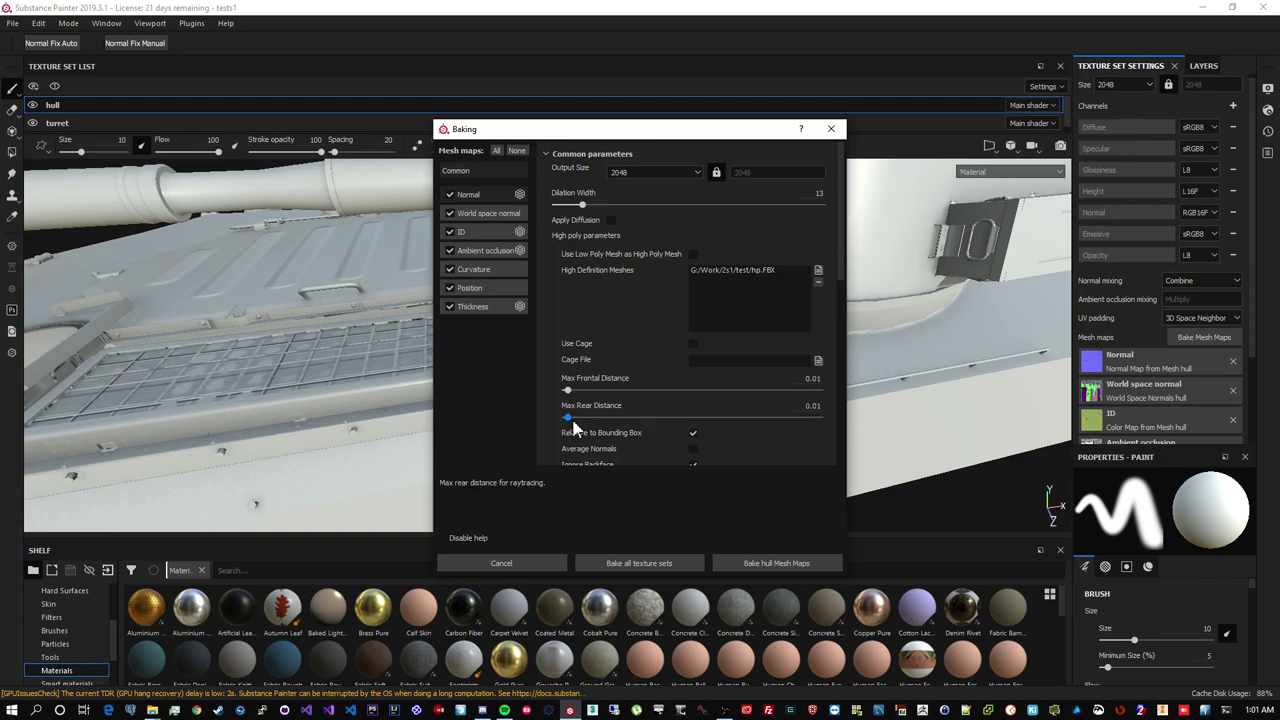
{"action": "scroll", "coordinate": [730, 427], "scroll_direction": "down", "scroll_amount": 2}
{"action": "scroll", "coordinate": [745, 345], "scroll_direction": "up", "scroll_amount": 2}
{"action": "scroll", "coordinate": [650, 280], "scroll_direction": "down", "scroll_amount": 2}
Disable every baker except Normal and bake the hull's mesh maps
{"action": "left_click", "coordinate": [450, 213]}
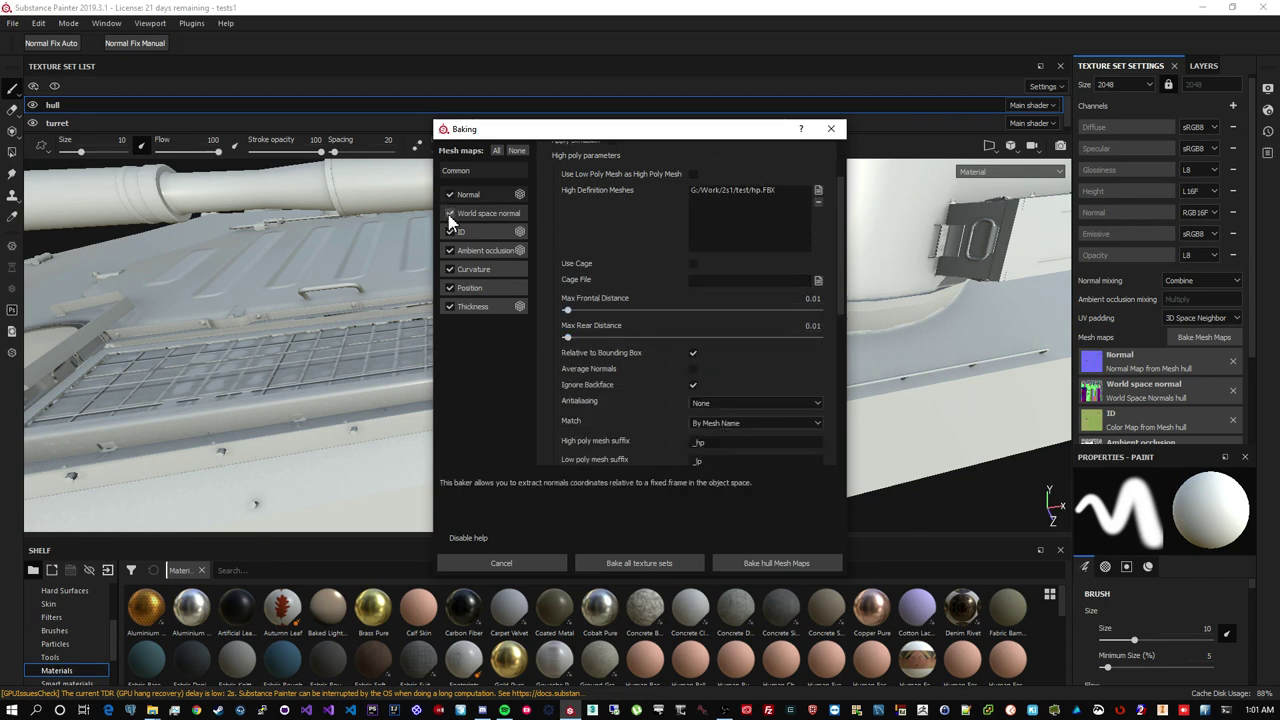
{"action": "left_click", "coordinate": [450, 231]}
{"action": "left_click", "coordinate": [450, 250]}
{"action": "left_click", "coordinate": [450, 269]}
{"action": "left_click", "coordinate": [450, 288]}
{"action": "left_click", "coordinate": [450, 306]}
{"action": "left_click", "coordinate": [762, 564]}
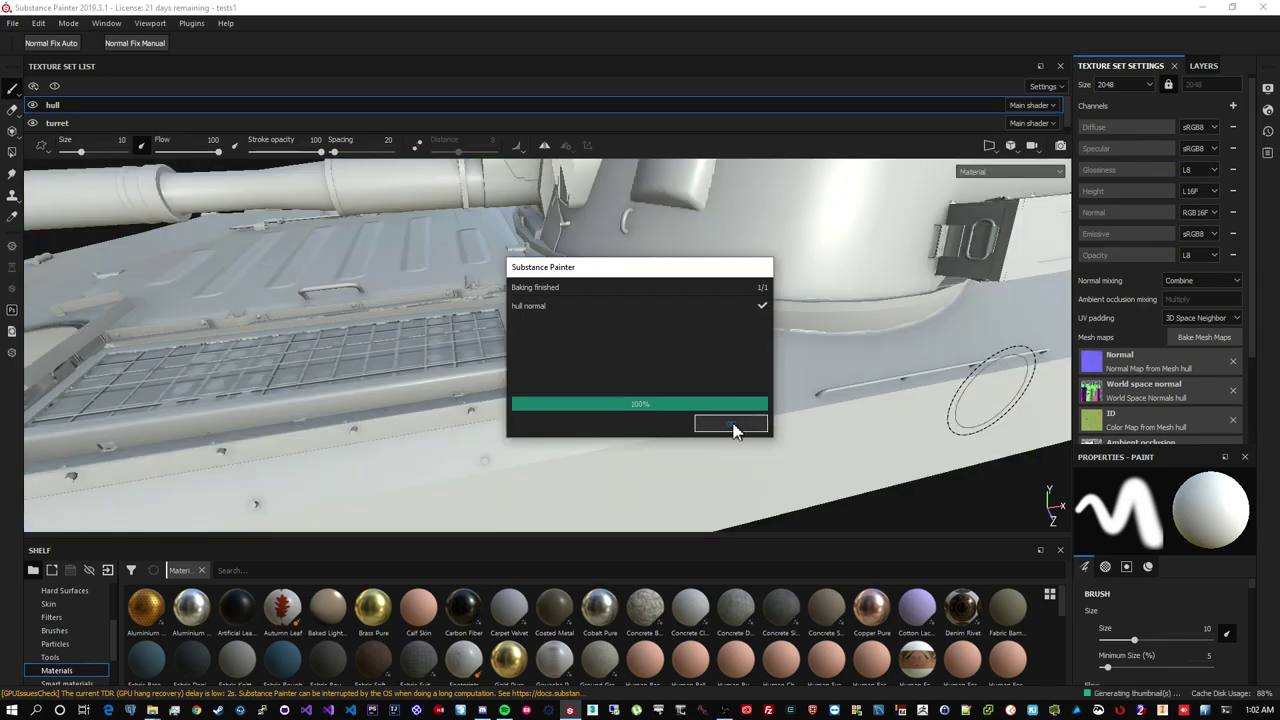
Close the finished-bake summary and orbit in on a hull handle
{"action": "left_click", "coordinate": [731, 424]}
{"action": "mouse_move", "coordinate": [731, 424]}
{"action": "left_mouse_down", "text": "alt"}
{"action": "mouse_move", "coordinate": [687, 309]}
{"action": "mouse_move", "coordinate": [834, 351]}
{"action": "mouse_move", "coordinate": [731, 277]}
{"action": "mouse_move", "coordinate": [614, 337]}
{"action": "mouse_move", "coordinate": [672, 366]}
{"action": "mouse_move", "coordinate": [764, 370]}
{"action": "mouse_move", "coordinate": [554, 481]}
{"action": "mouse_move", "coordinate": [597, 323]}
{"action": "mouse_move", "coordinate": [586, 332]}
{"action": "left_mouse_up", "text": "alt"}
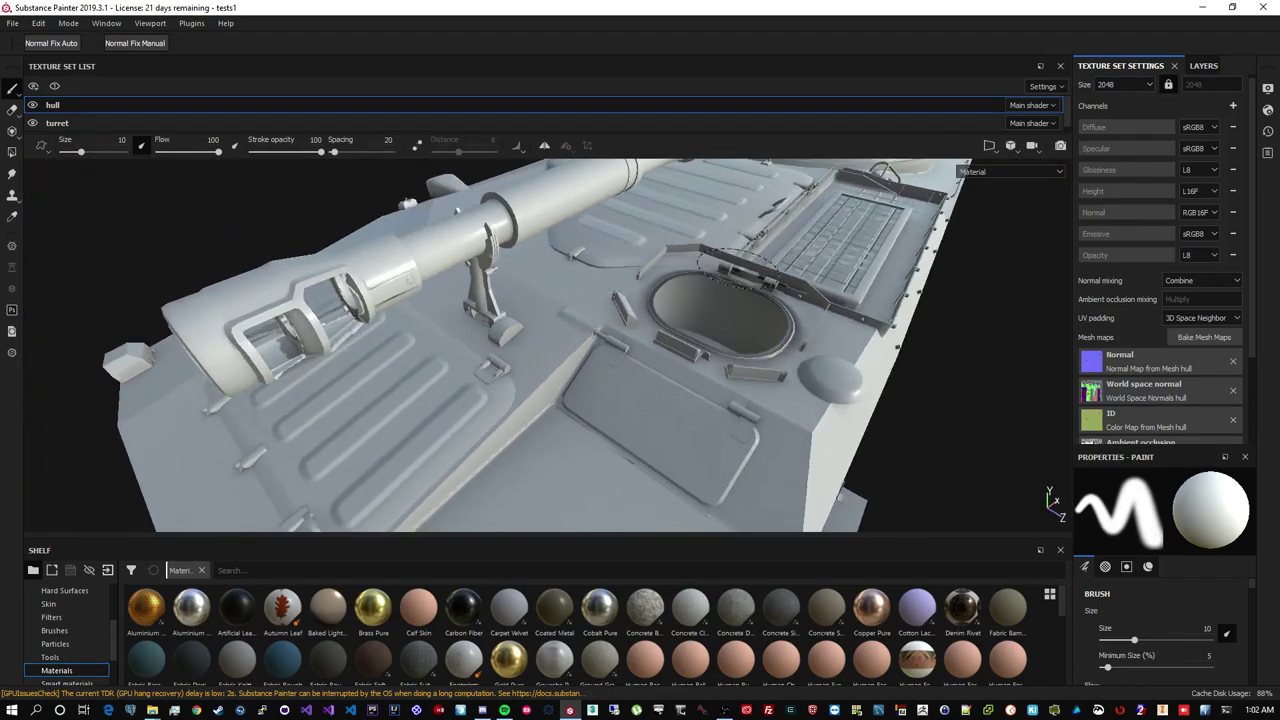
{"action": "mouse_move", "coordinate": [760, 250]}
{"action": "left_mouse_down", "text": "alt"}
{"action": "mouse_move", "coordinate": [540, 306]}
{"action": "mouse_move", "coordinate": [429, 306]}
{"action": "mouse_move", "coordinate": [505, 228]}
{"action": "mouse_move", "coordinate": [686, 240]}
{"action": "mouse_move", "coordinate": [508, 250]}
{"action": "mouse_move", "coordinate": [663, 296]}
{"action": "left_mouse_up", "text": "alt"}
{"action": "scroll", "coordinate": [508, 250], "scroll_direction": "down", "scroll_amount": 5}
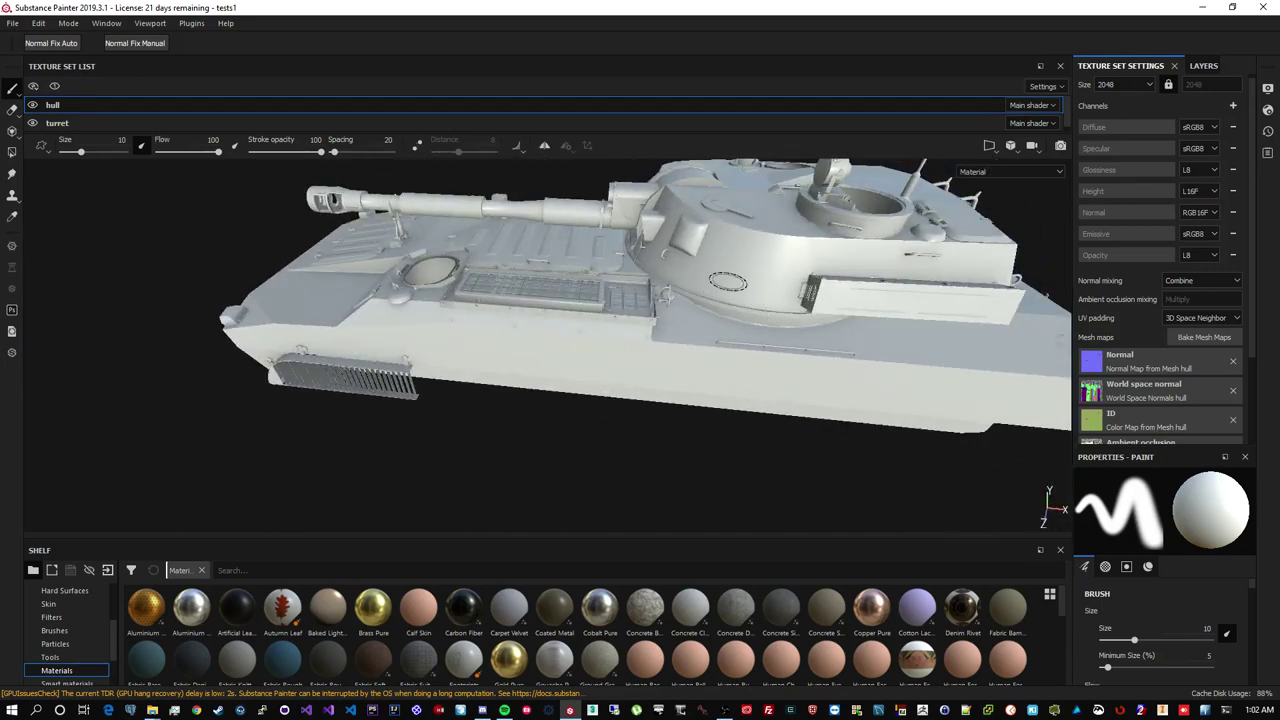
{"action": "key", "text": "c"}
{"action": "key", "text": "c"}
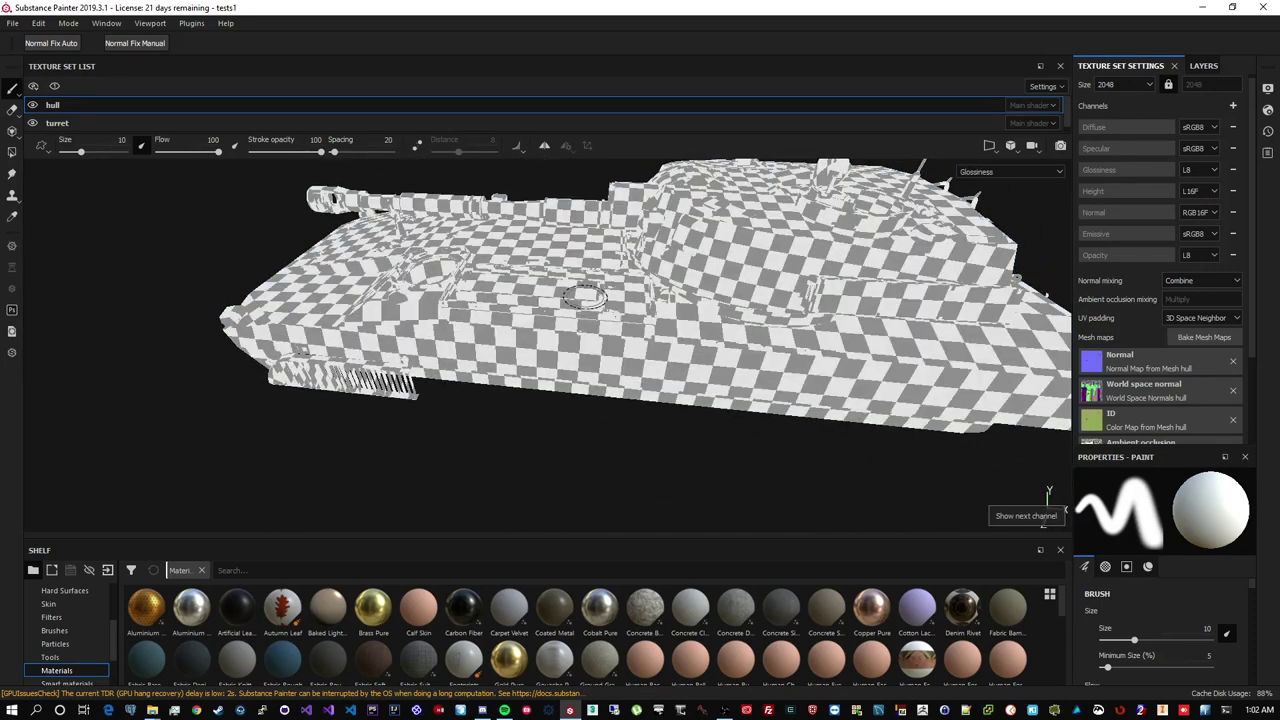
{"action": "key", "text": "c"}
{"action": "left_click_drag", "start_coordinate": [585, 305], "coordinate": [437, 380], "text": "alt"}
{"action": "scroll", "coordinate": [686, 257], "scroll_direction": "up", "scroll_amount": 5}
{"action": "mouse_move", "coordinate": [686, 257]}
{"action": "left_mouse_down", "text": "alt"}
{"action": "mouse_move", "coordinate": [615, 285]}
{"action": "mouse_move", "coordinate": [500, 371]}
{"action": "mouse_move", "coordinate": [743, 243]}
{"action": "mouse_move", "coordinate": [659, 273]}
{"action": "mouse_move", "coordinate": [657, 294]}
{"action": "mouse_move", "coordinate": [629, 294]}
{"action": "mouse_move", "coordinate": [629, 329]}
{"action": "mouse_move", "coordinate": [609, 291]}
{"action": "mouse_move", "coordinate": [657, 263]}
{"action": "mouse_move", "coordinate": [611, 314]}
{"action": "mouse_move", "coordinate": [631, 309]}
{"action": "left_mouse_up", "text": "alt"}
{"action": "scroll", "coordinate": [598, 337], "scroll_direction": "up", "scroll_amount": 4}
{"action": "key", "text": "m"}
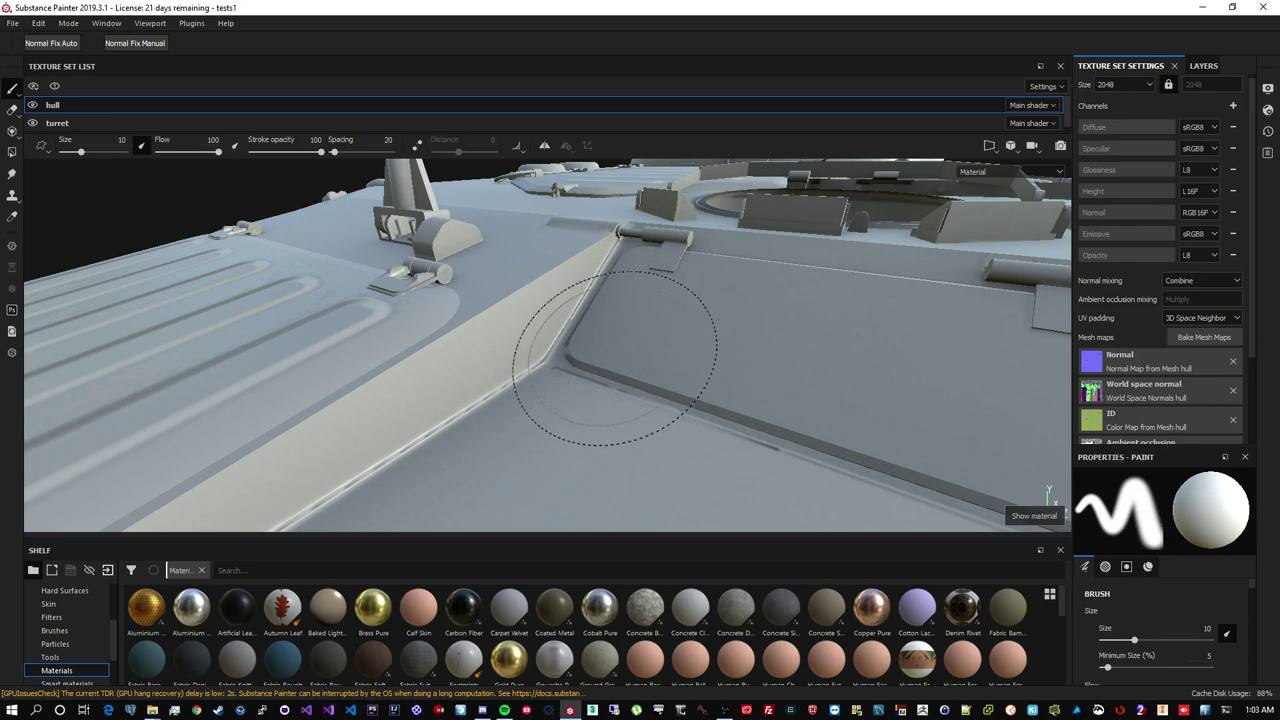
{"action": "mouse_move", "coordinate": [615, 357]}
{"action": "left_mouse_down", "text": "alt"}
{"action": "mouse_move", "coordinate": [646, 317]}
{"action": "mouse_move", "coordinate": [620, 360]}
{"action": "mouse_move", "coordinate": [680, 303]}
{"action": "mouse_move", "coordinate": [665, 308]}
{"action": "left_mouse_up", "text": "alt"}
{"action": "middle_click_drag", "start_coordinate": [665, 308], "coordinate": [571, 337], "text": "alt"}
{"action": "mouse_move", "coordinate": [597, 343]}
{"action": "left_mouse_down", "text": "alt"}
{"action": "mouse_move", "coordinate": [540, 377]}
{"action": "mouse_move", "coordinate": [493, 377]}
{"action": "mouse_move", "coordinate": [594, 330]}
{"action": "left_mouse_up", "text": "alt"}
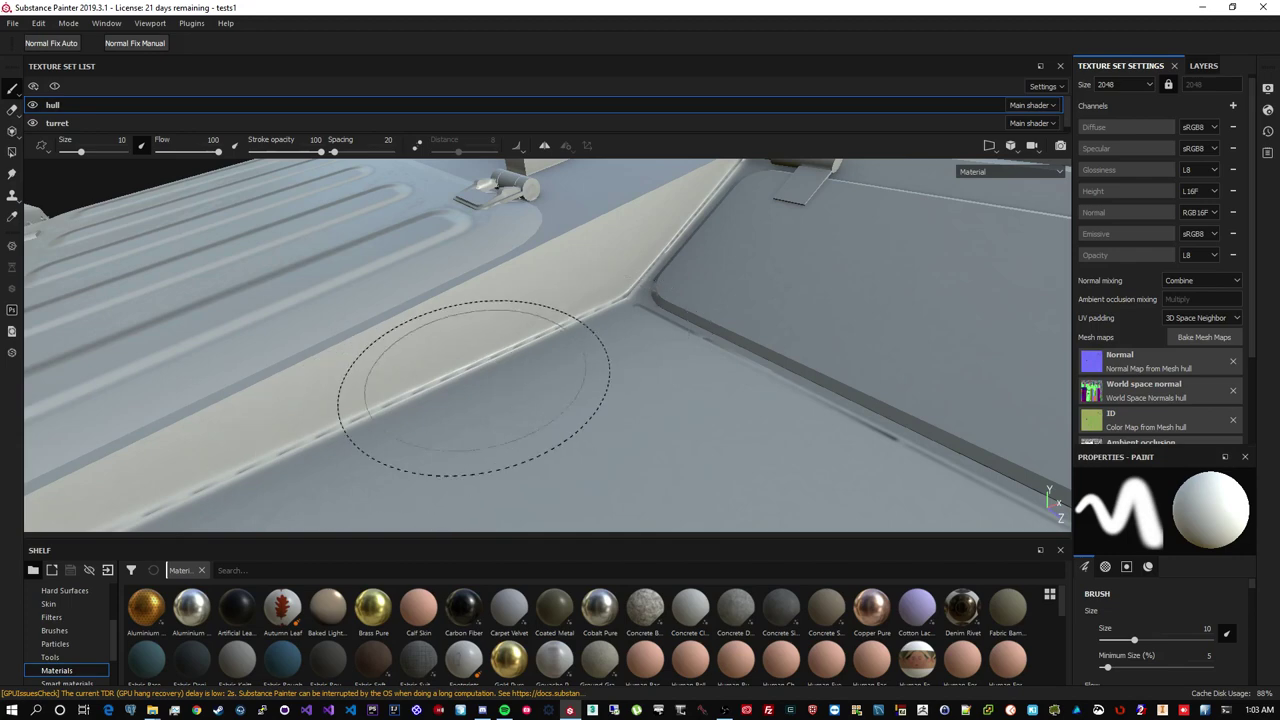
{"action": "mouse_move", "coordinate": [714, 258]}
{"action": "left_mouse_down", "text": "alt"}
{"action": "mouse_move", "coordinate": [686, 271]}
{"action": "mouse_move", "coordinate": [709, 271]}
{"action": "left_mouse_up", "text": "alt"}
{"action": "mouse_move", "coordinate": [709, 271]}
{"action": "middle_mouse_down", "text": "alt"}
{"action": "mouse_move", "coordinate": [765, 328]}
{"action": "mouse_move", "coordinate": [660, 338]}
{"action": "middle_mouse_up", "text": "alt"}
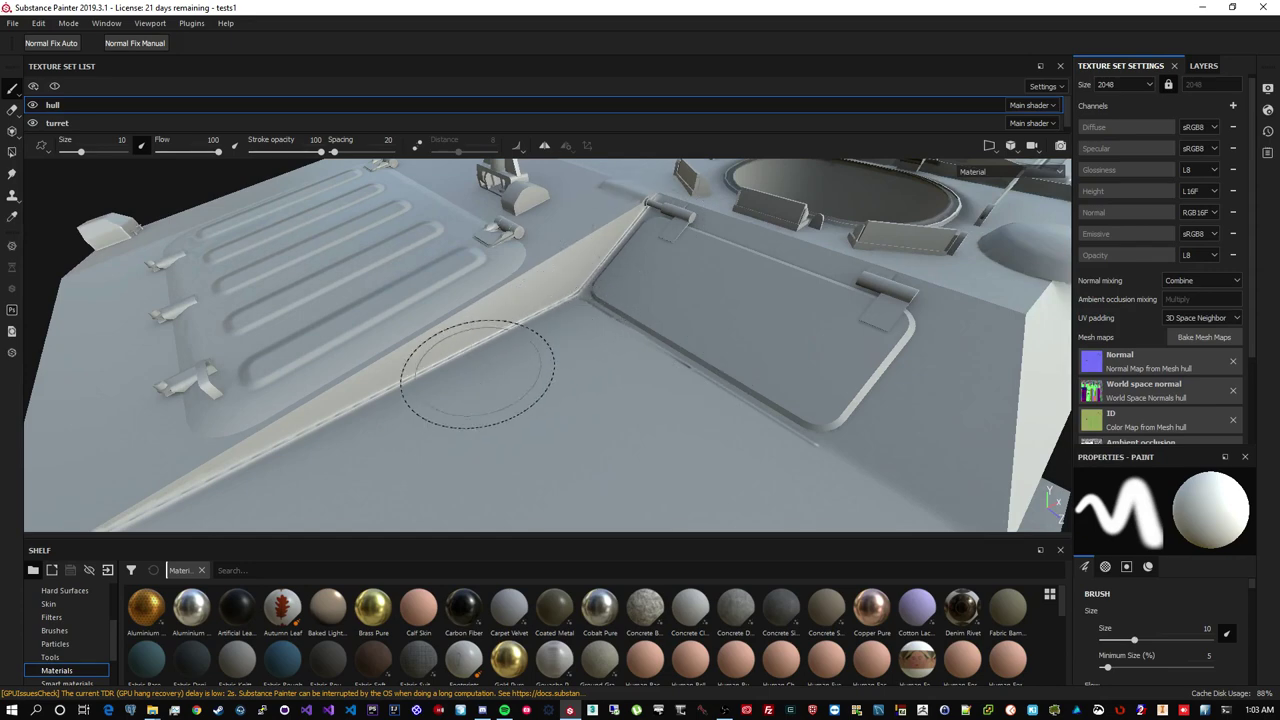
{"action": "left_click_drag", "start_coordinate": [474, 375], "coordinate": [671, 360], "text": "alt"}
{"action": "right_click_drag", "start_coordinate": [671, 360], "coordinate": [790, 370], "text": "alt"}
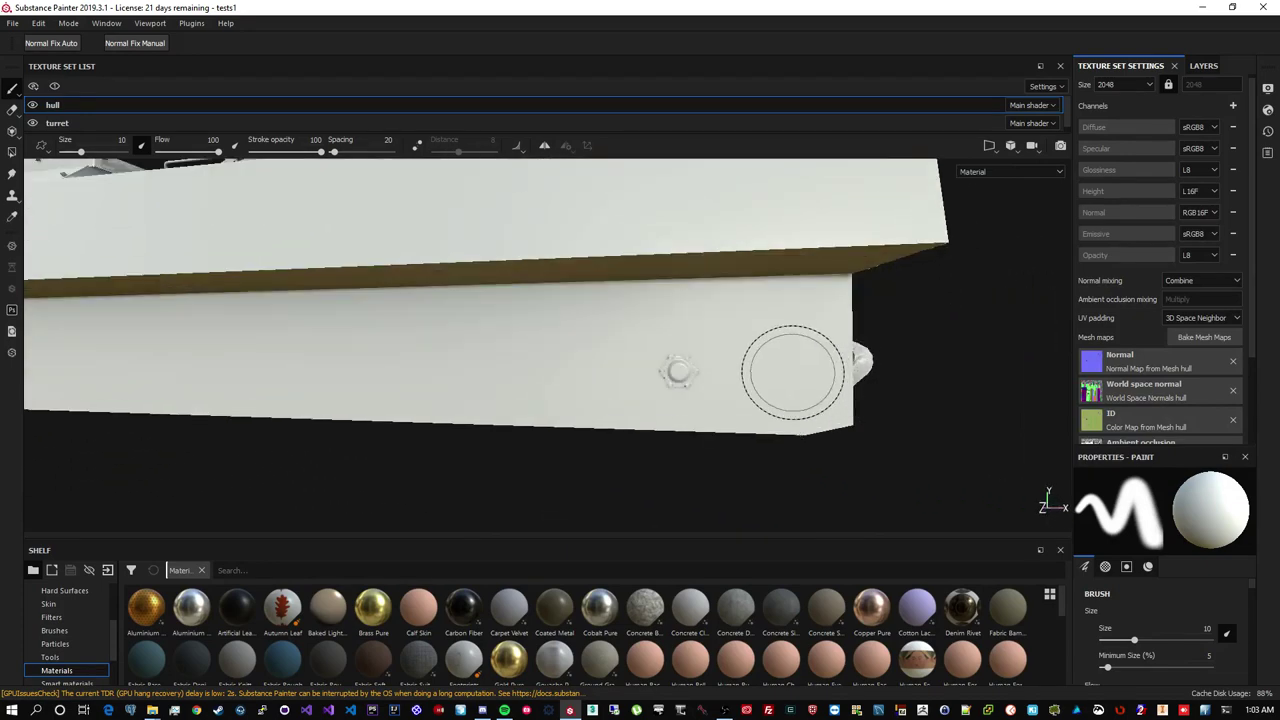
{"action": "left_click_drag", "start_coordinate": [790, 370], "coordinate": [766, 371], "text": "alt"}
{"action": "right_click_drag", "start_coordinate": [766, 371], "coordinate": [757, 380], "text": "alt"}
{"action": "left_click_drag", "start_coordinate": [757, 380], "coordinate": [845, 390], "text": "alt"}
{"action": "right_click_drag", "start_coordinate": [845, 390], "coordinate": [751, 337], "text": "shift"}
{"action": "left_click_drag", "start_coordinate": [751, 337], "coordinate": [860, 300], "text": "alt"}
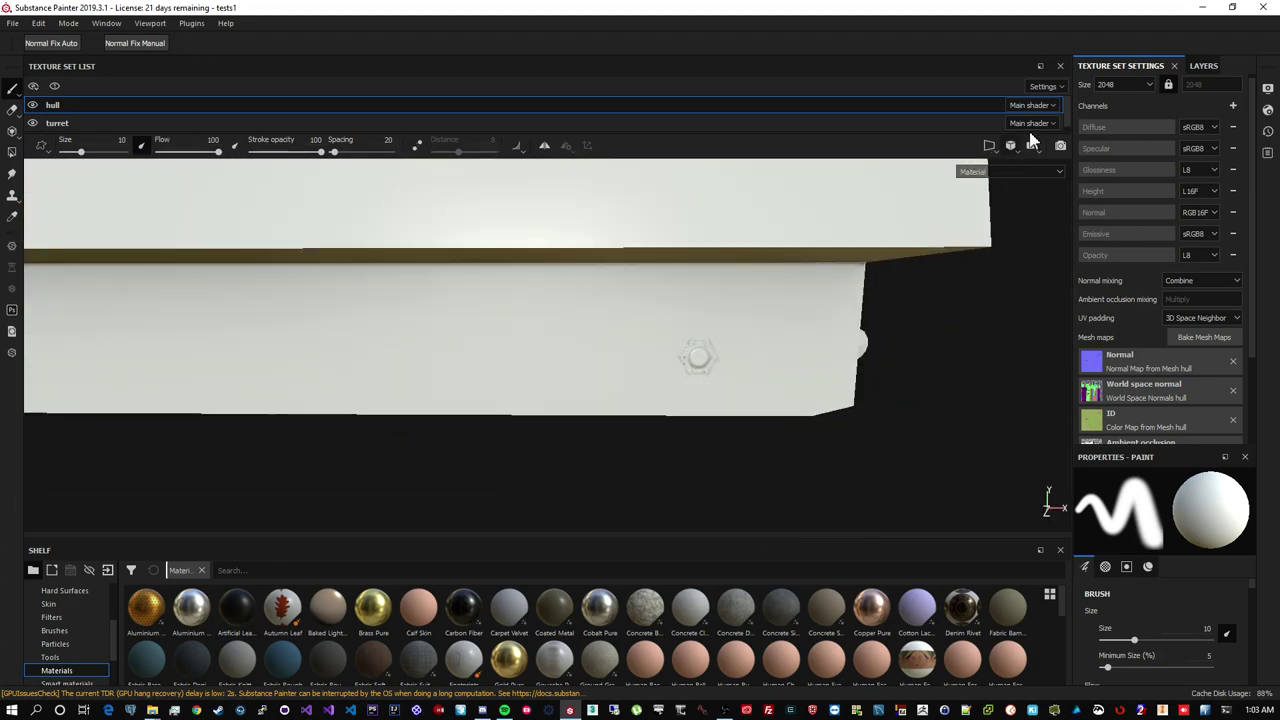
{"action": "left_click", "coordinate": [1122, 86]}
{"action": "left_click", "coordinate": [1115, 145]}
{"action": "mouse_move", "coordinate": [760, 357]}
{"action": "left_mouse_down", "text": "alt"}
{"action": "mouse_move", "coordinate": [814, 329]}
{"action": "mouse_move", "coordinate": [766, 334]}
{"action": "left_mouse_up", "text": "alt"}
{"action": "right_click_drag", "start_coordinate": [766, 334], "coordinate": [757, 366], "text": "alt"}
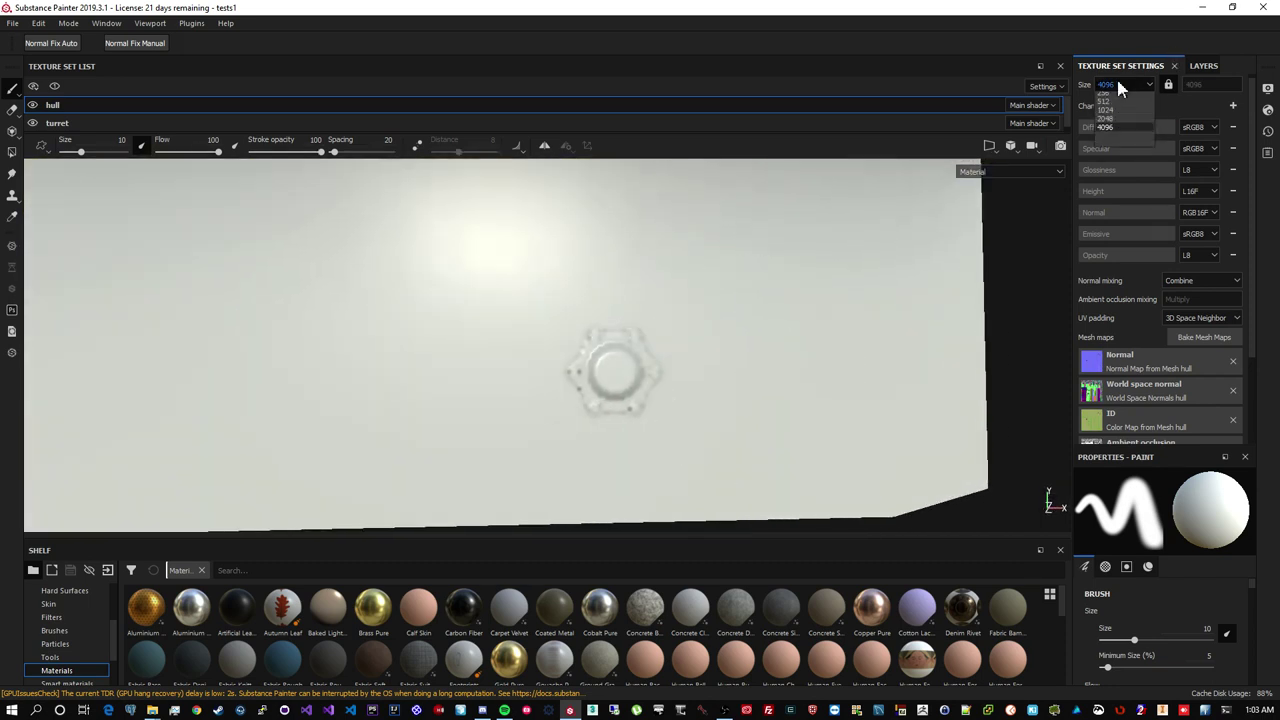
{"action": "left_click", "coordinate": [1113, 140]}
{"action": "scroll", "coordinate": [543, 314], "scroll_direction": "down", "scroll_amount": 8}
{"action": "left_click_drag", "start_coordinate": [422, 331], "coordinate": [606, 289], "text": "alt"}
{"action": "scroll", "coordinate": [529, 263], "scroll_direction": "up", "scroll_amount": 6}
{"action": "scroll", "coordinate": [652, 245], "scroll_direction": "up", "scroll_amount": 3}
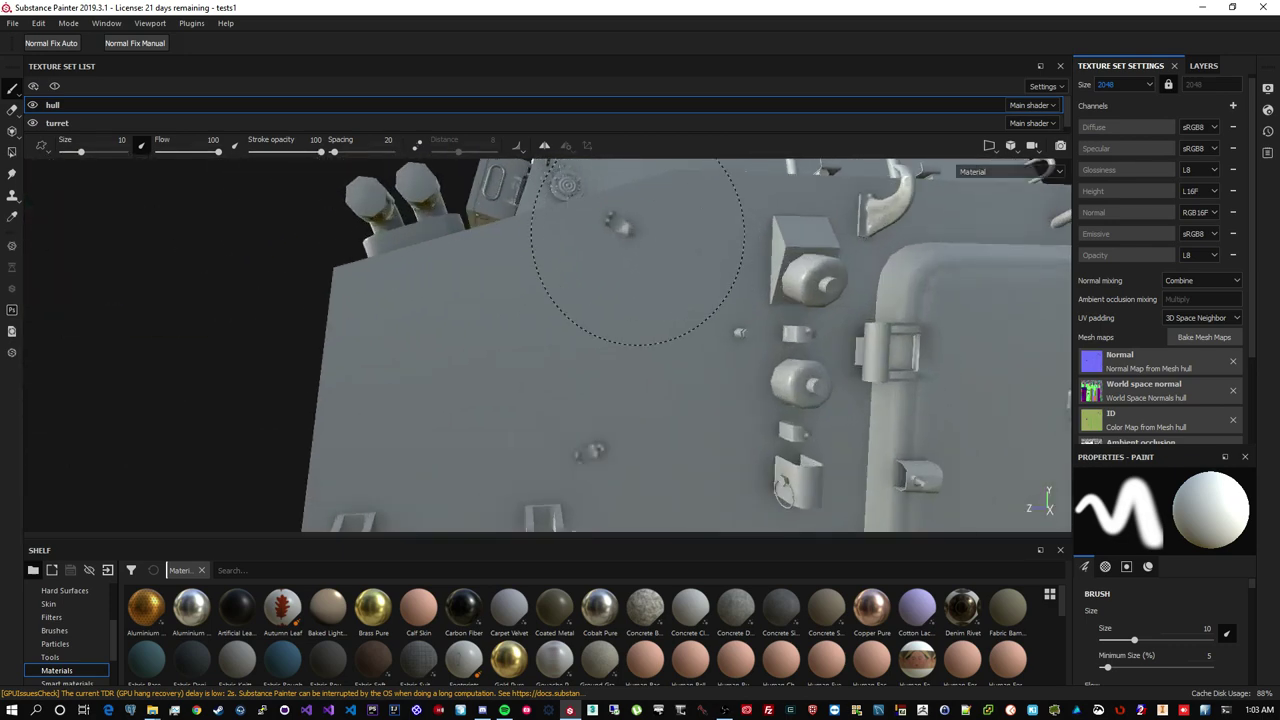
{"action": "mouse_move", "coordinate": [645, 255]}
{"action": "right_mouse_down", "text": "shift"}
{"action": "mouse_move", "coordinate": [663, 277]}
{"action": "mouse_move", "coordinate": [594, 277]}
{"action": "mouse_move", "coordinate": [611, 233]}
{"action": "right_mouse_up", "text": "shift"}
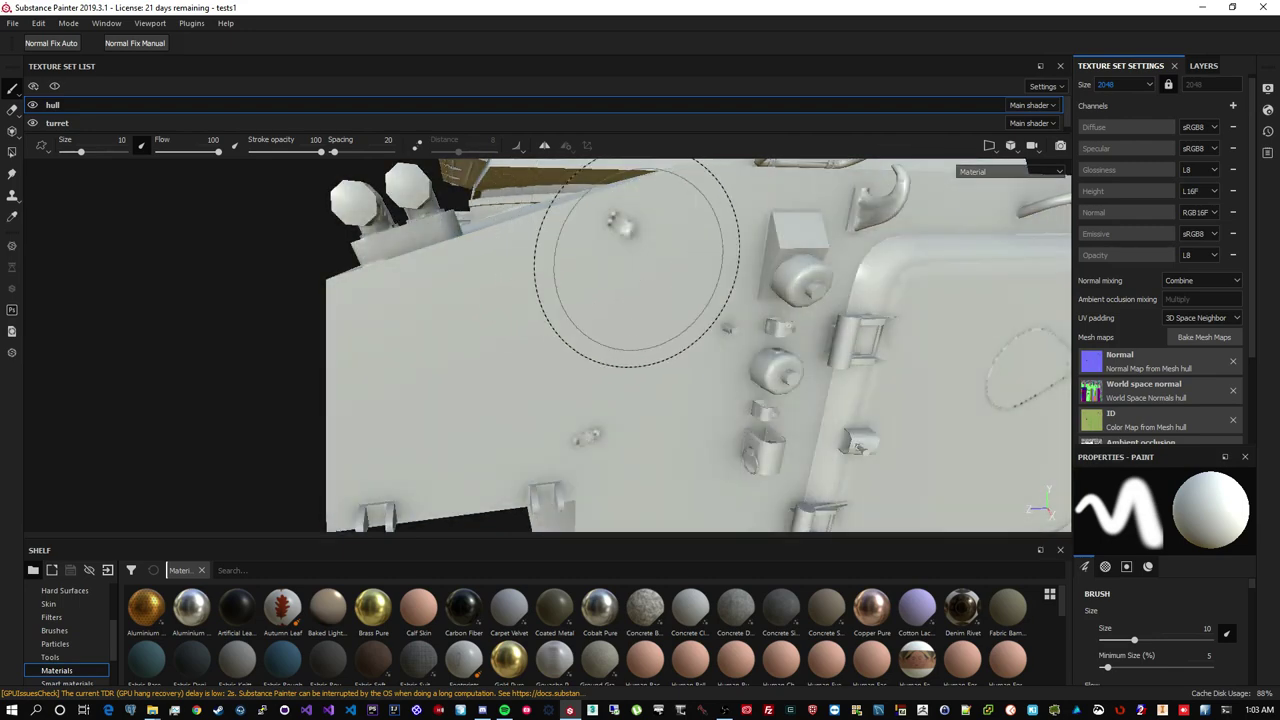
{"action": "mouse_move", "coordinate": [646, 265]}
{"action": "left_mouse_down", "text": "alt"}
{"action": "mouse_move", "coordinate": [700, 330]}
{"action": "mouse_move", "coordinate": [677, 377]}
{"action": "mouse_move", "coordinate": [650, 320]}
{"action": "mouse_move", "coordinate": [610, 300]}
{"action": "left_mouse_up", "text": "alt"}
{"action": "right_click_drag", "start_coordinate": [745, 330], "coordinate": [780, 320], "text": "shift"}
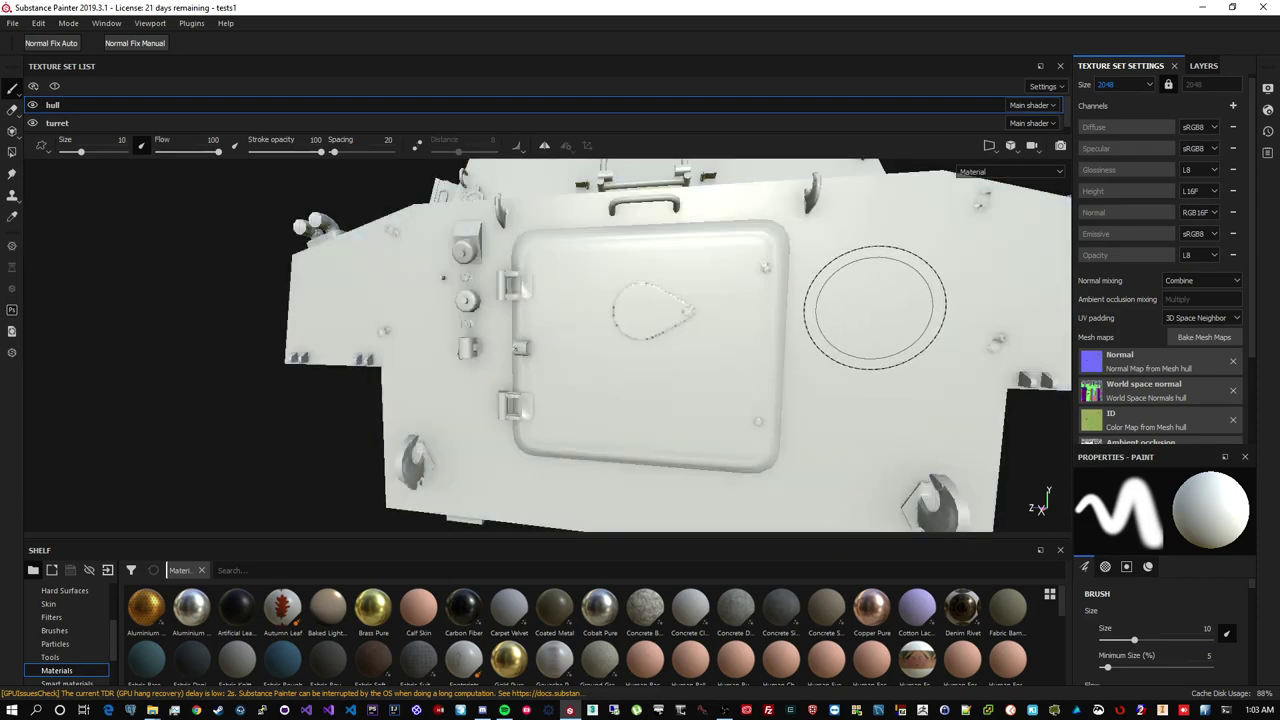
{"action": "mouse_move", "coordinate": [880, 306]}
{"action": "left_mouse_down", "text": "alt"}
{"action": "mouse_move", "coordinate": [586, 357]}
{"action": "mouse_move", "coordinate": [677, 357]}
{"action": "mouse_move", "coordinate": [612, 337]}
{"action": "mouse_move", "coordinate": [638, 298]}
{"action": "left_mouse_up", "text": "alt"}
{"action": "mouse_move", "coordinate": [760, 360]}
{"action": "left_mouse_down", "text": "alt"}
{"action": "mouse_move", "coordinate": [771, 386]}
{"action": "mouse_move", "coordinate": [723, 149]}
{"action": "mouse_move", "coordinate": [709, 391]}
{"action": "mouse_move", "coordinate": [579, 398]}
{"action": "left_mouse_up", "text": "alt"}
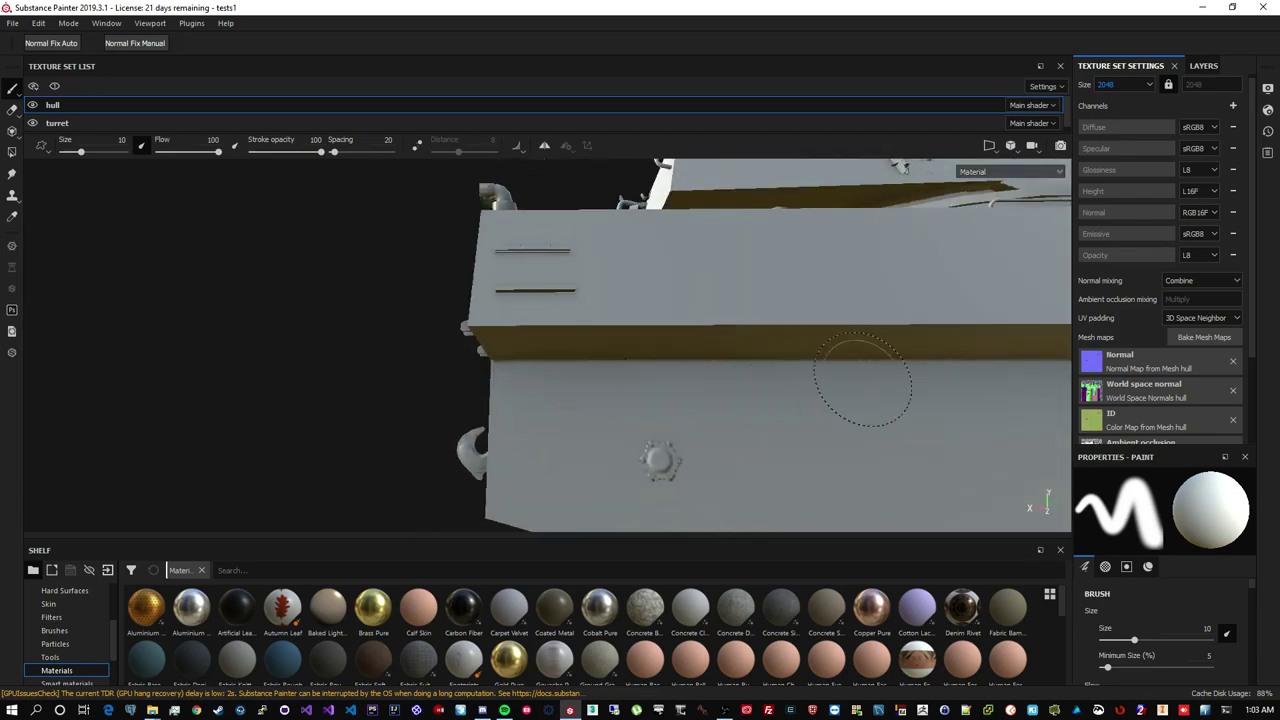
{"action": "mouse_move", "coordinate": [863, 378]}
{"action": "left_mouse_down", "text": "alt"}
{"action": "mouse_move", "coordinate": [923, 340]}
{"action": "mouse_move", "coordinate": [650, 377]}
{"action": "mouse_move", "coordinate": [857, 400]}
{"action": "mouse_move", "coordinate": [843, 340]}
{"action": "mouse_move", "coordinate": [1022, 413]}
{"action": "mouse_move", "coordinate": [754, 337]}
{"action": "mouse_move", "coordinate": [770, 345]}
{"action": "left_mouse_up", "text": "alt"}
{"action": "mouse_move", "coordinate": [770, 345]}
{"action": "right_mouse_down", "text": "alt"}
{"action": "mouse_move", "coordinate": [786, 357]}
{"action": "mouse_move", "coordinate": [907, 352]}
{"action": "mouse_move", "coordinate": [851, 346]}
{"action": "right_mouse_up", "text": "alt"}
{"action": "mouse_move", "coordinate": [851, 346]}
{"action": "left_mouse_down", "text": "alt"}
{"action": "mouse_move", "coordinate": [940, 308]}
{"action": "mouse_move", "coordinate": [594, 297]}
{"action": "mouse_move", "coordinate": [723, 340]}
{"action": "mouse_move", "coordinate": [750, 305]}
{"action": "mouse_move", "coordinate": [725, 348]}
{"action": "mouse_move", "coordinate": [623, 264]}
{"action": "mouse_move", "coordinate": [686, 255]}
{"action": "mouse_move", "coordinate": [666, 277]}
{"action": "mouse_move", "coordinate": [711, 274]}
{"action": "mouse_move", "coordinate": [686, 250]}
{"action": "left_mouse_up", "text": "alt"}
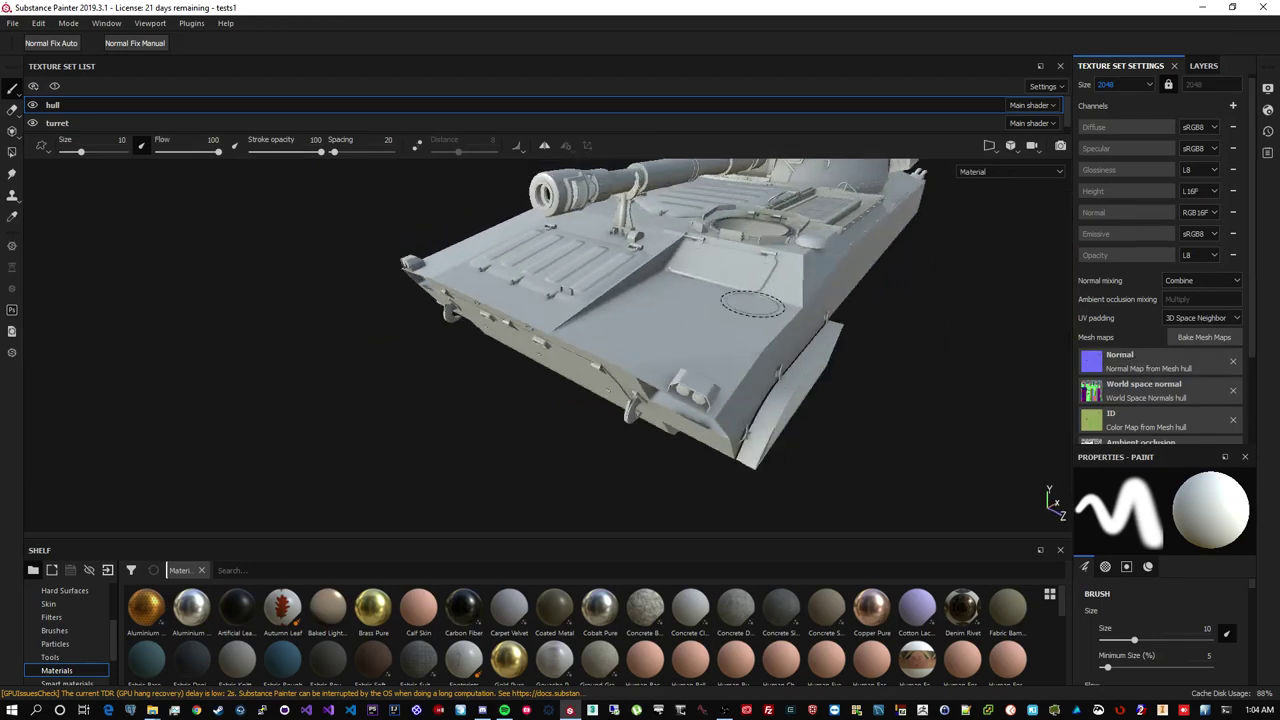
{"action": "mouse_move", "coordinate": [749, 291]}
{"action": "left_mouse_down", "text": "alt"}
{"action": "mouse_move", "coordinate": [700, 440]}
{"action": "mouse_move", "coordinate": [731, 343]}
{"action": "mouse_move", "coordinate": [760, 315]}
{"action": "mouse_move", "coordinate": [806, 314]}
{"action": "mouse_move", "coordinate": [897, 275]}
{"action": "mouse_move", "coordinate": [808, 314]}
{"action": "mouse_move", "coordinate": [846, 297]}
{"action": "mouse_move", "coordinate": [809, 371]}
{"action": "mouse_move", "coordinate": [722, 295]}
{"action": "left_mouse_up", "text": "alt"}
{"action": "right_click_drag", "start_coordinate": [801, 335], "coordinate": [773, 352], "text": "shift"}
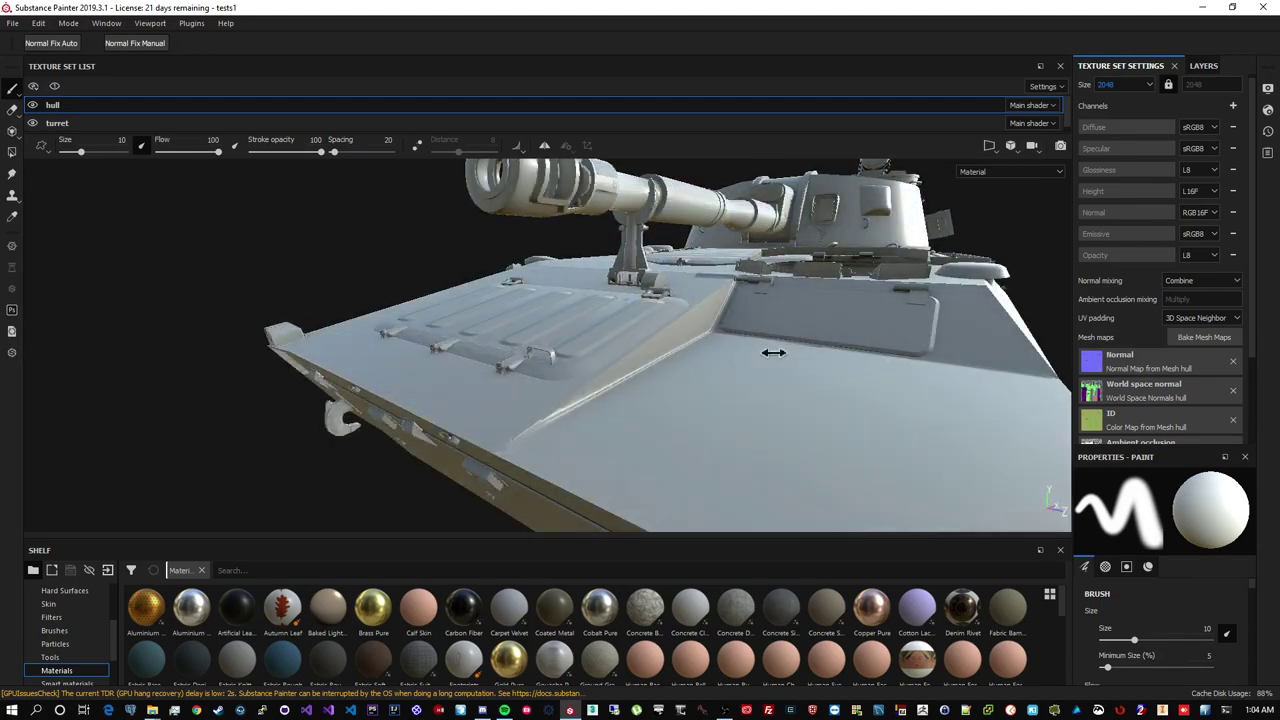
Re-bake the hull's normal map with Average Normals and Ignore Backface enabled
{"action": "left_click", "coordinate": [1189, 339]}
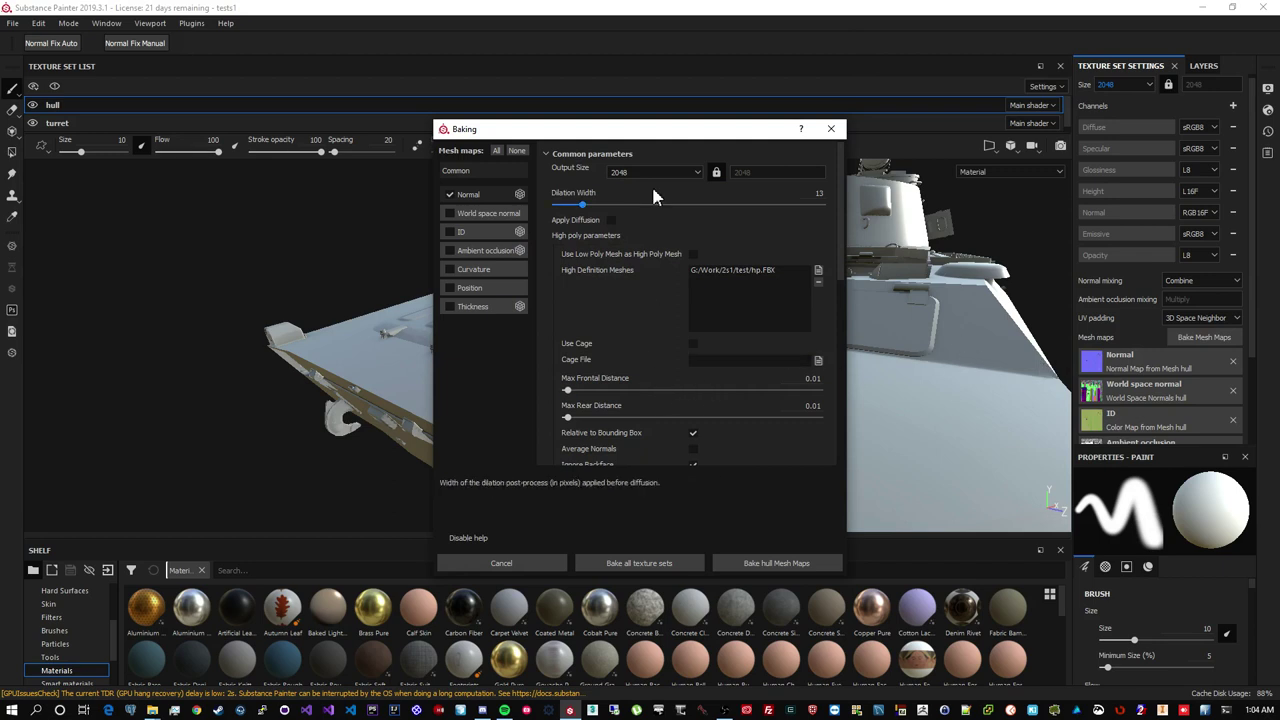
{"action": "left_click_drag", "start_coordinate": [640, 133], "coordinate": [457, 71]}
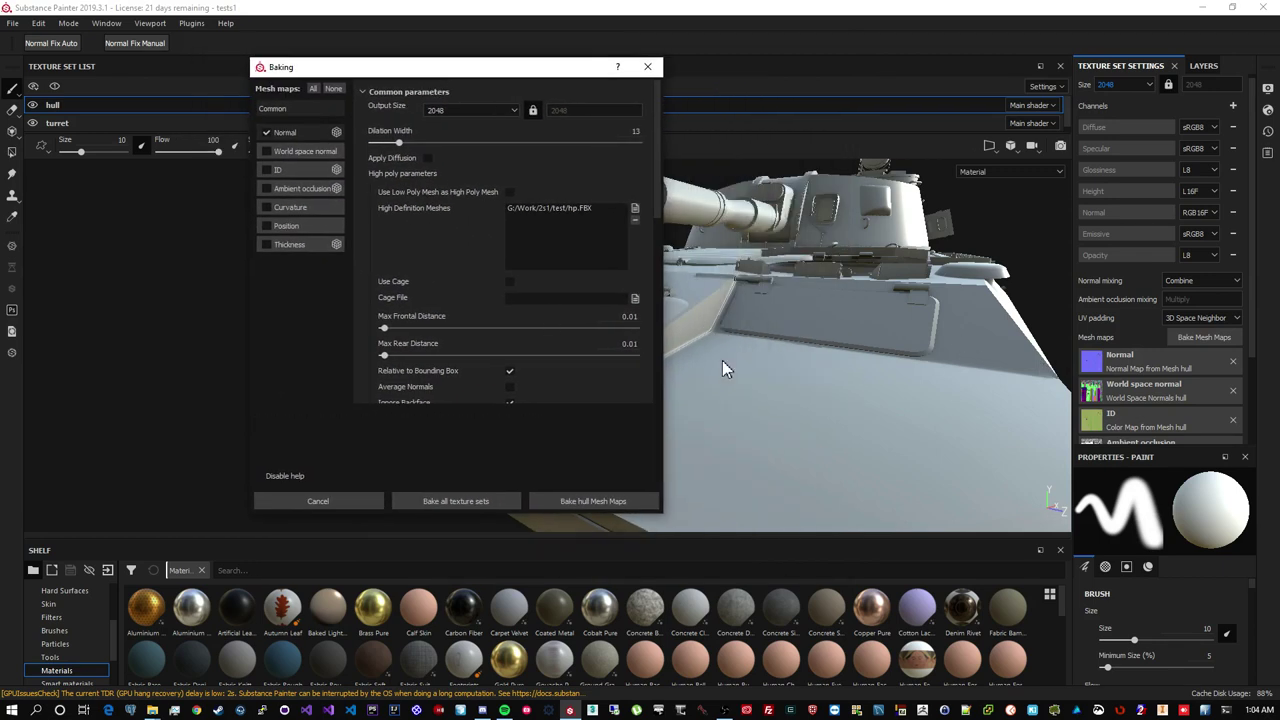
{"action": "scroll", "coordinate": [645, 230], "scroll_direction": "down", "scroll_amount": 3}
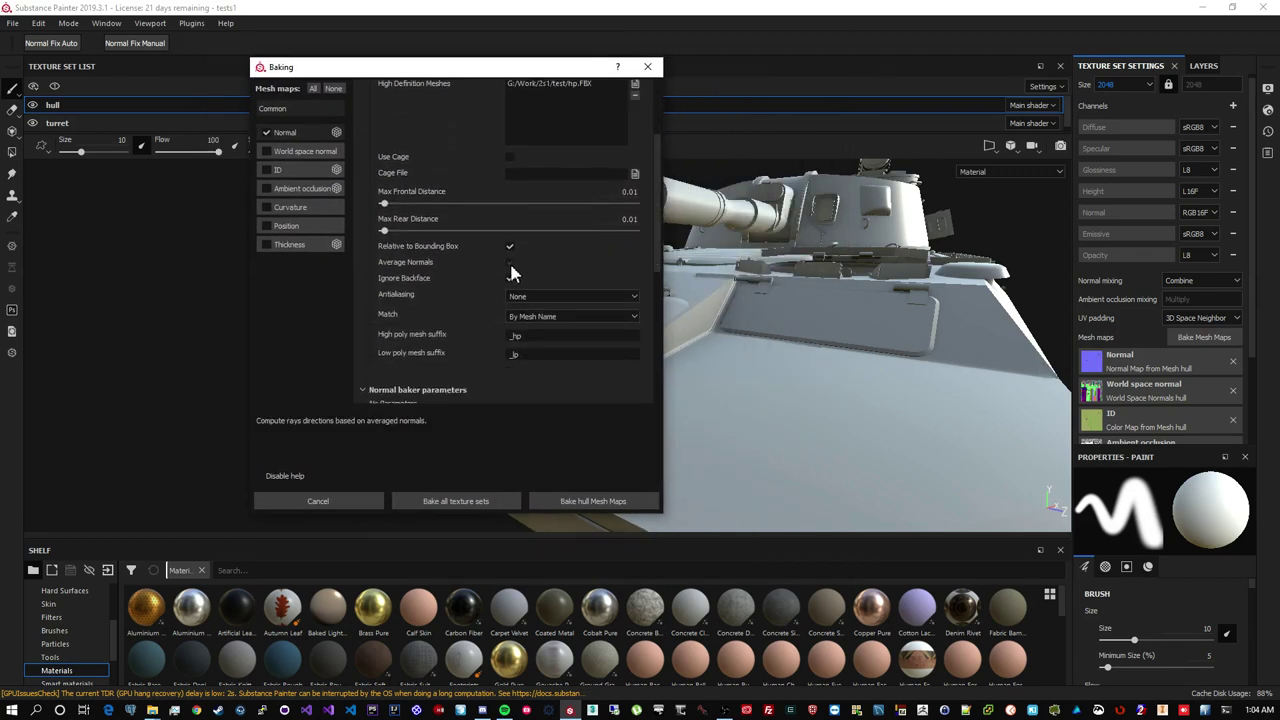
{"action": "left_click", "coordinate": [509, 261]}
{"action": "left_click", "coordinate": [509, 277]}
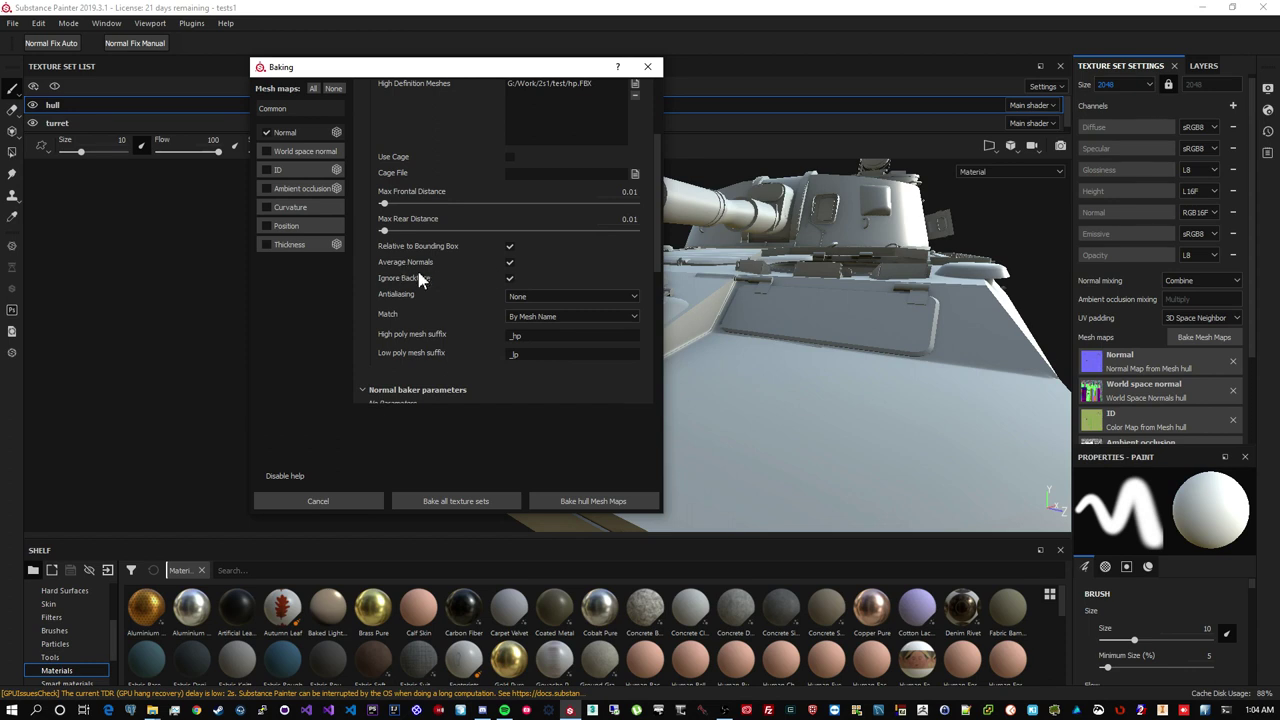
{"action": "left_click", "coordinate": [582, 503]}
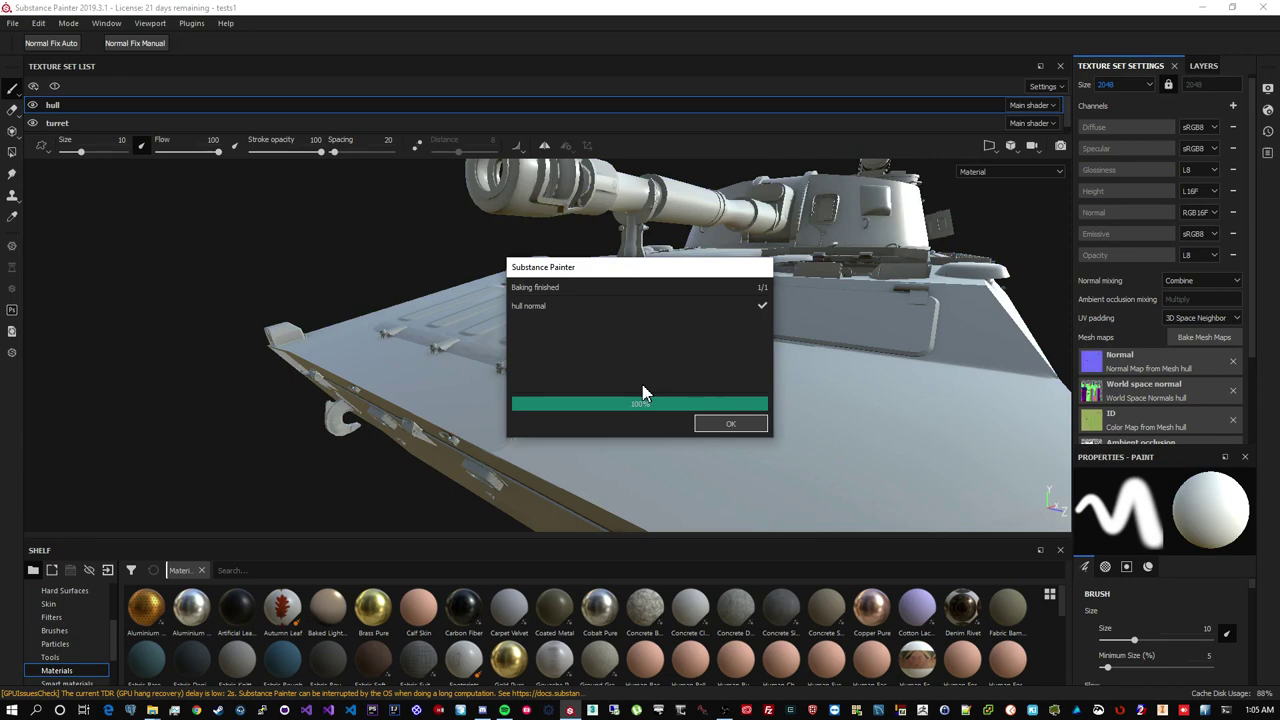
{"action": "left_click", "coordinate": [730, 423]}
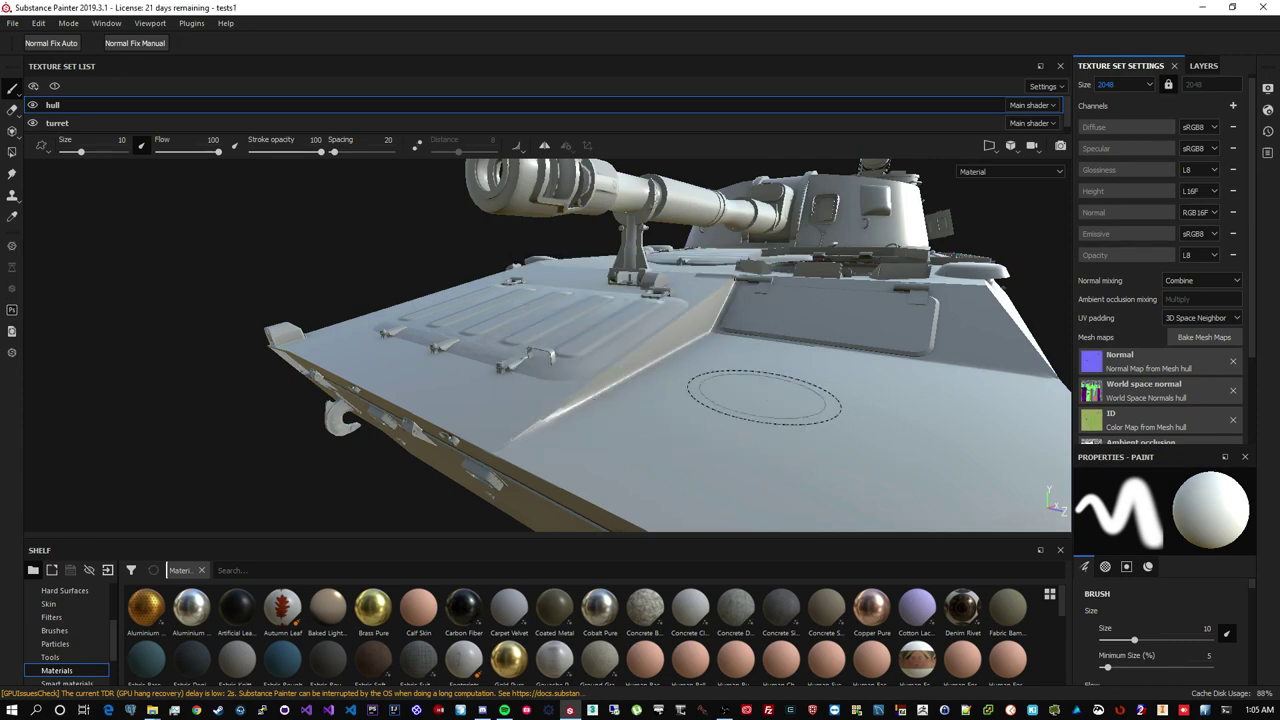
{"action": "mouse_move", "coordinate": [745, 380]}
{"action": "left_mouse_down", "text": "alt"}
{"action": "mouse_move", "coordinate": [757, 360]}
{"action": "mouse_move", "coordinate": [757, 429]}
{"action": "mouse_move", "coordinate": [737, 400]}
{"action": "mouse_move", "coordinate": [749, 400]}
{"action": "mouse_move", "coordinate": [740, 410]}
{"action": "mouse_move", "coordinate": [746, 391]}
{"action": "mouse_move", "coordinate": [702, 363]}
{"action": "left_mouse_up", "text": "alt"}
{"action": "scroll", "coordinate": [740, 410], "scroll_direction": "down", "scroll_amount": 5}
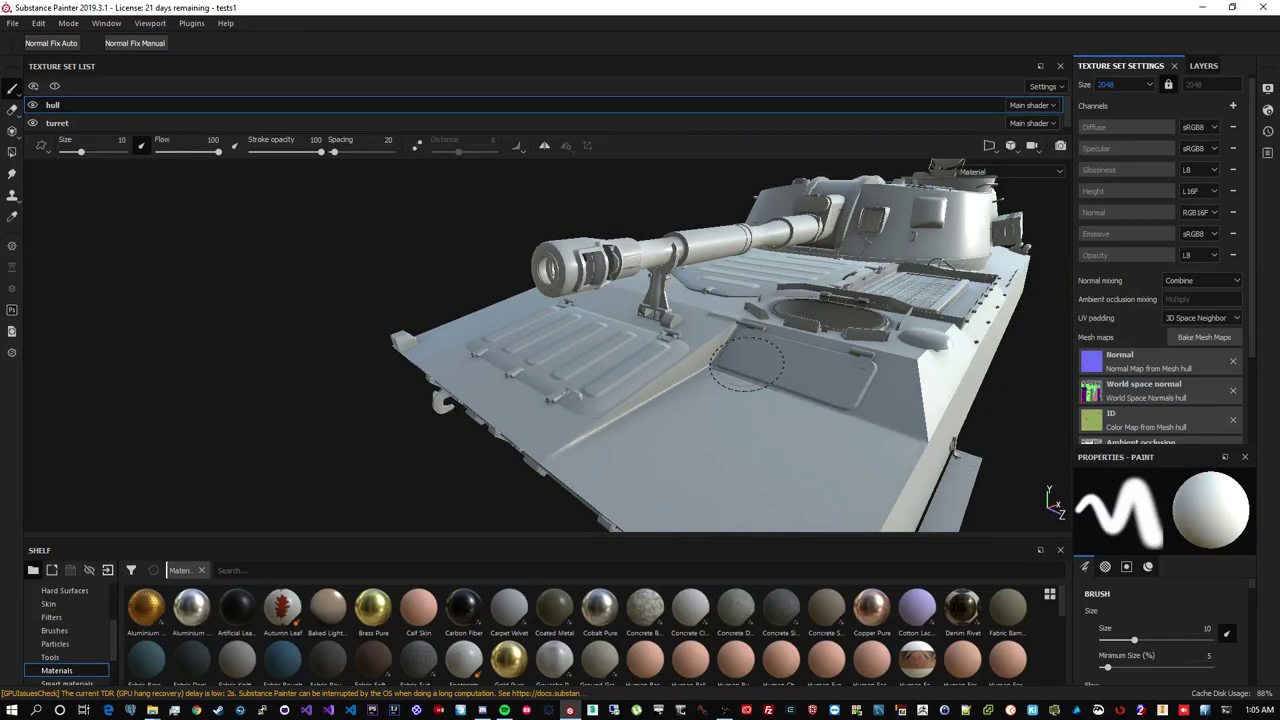
{"action": "left_click_drag", "start_coordinate": [890, 432], "coordinate": [480, 345], "text": "alt"}
{"action": "scroll", "coordinate": [445, 333], "scroll_direction": "up", "scroll_amount": 5}
{"action": "scroll", "coordinate": [480, 360], "scroll_direction": "up", "scroll_amount": 3}
{"action": "left_click_drag", "start_coordinate": [509, 386], "coordinate": [404, 363], "text": "alt"}
{"action": "scroll", "coordinate": [757, 314], "scroll_direction": "down", "scroll_amount": 3}
{"action": "left_click_drag", "start_coordinate": [757, 314], "coordinate": [671, 300], "text": "alt"}
{"action": "scroll", "coordinate": [803, 336], "scroll_direction": "down", "scroll_amount": 3}
{"action": "mouse_move", "coordinate": [803, 336]}
{"action": "left_mouse_down", "text": "alt"}
{"action": "mouse_move", "coordinate": [694, 374]}
{"action": "mouse_move", "coordinate": [980, 323]}
{"action": "mouse_move", "coordinate": [611, 377]}
{"action": "mouse_move", "coordinate": [527, 291]}
{"action": "mouse_move", "coordinate": [446, 331]}
{"action": "mouse_move", "coordinate": [611, 320]}
{"action": "mouse_move", "coordinate": [930, 445]}
{"action": "mouse_move", "coordinate": [780, 430]}
{"action": "mouse_move", "coordinate": [786, 403]}
{"action": "mouse_move", "coordinate": [685, 443]}
{"action": "left_mouse_up", "text": "alt"}
{"action": "left_click_drag", "start_coordinate": [841, 457], "coordinate": [802, 487], "text": "alt"}
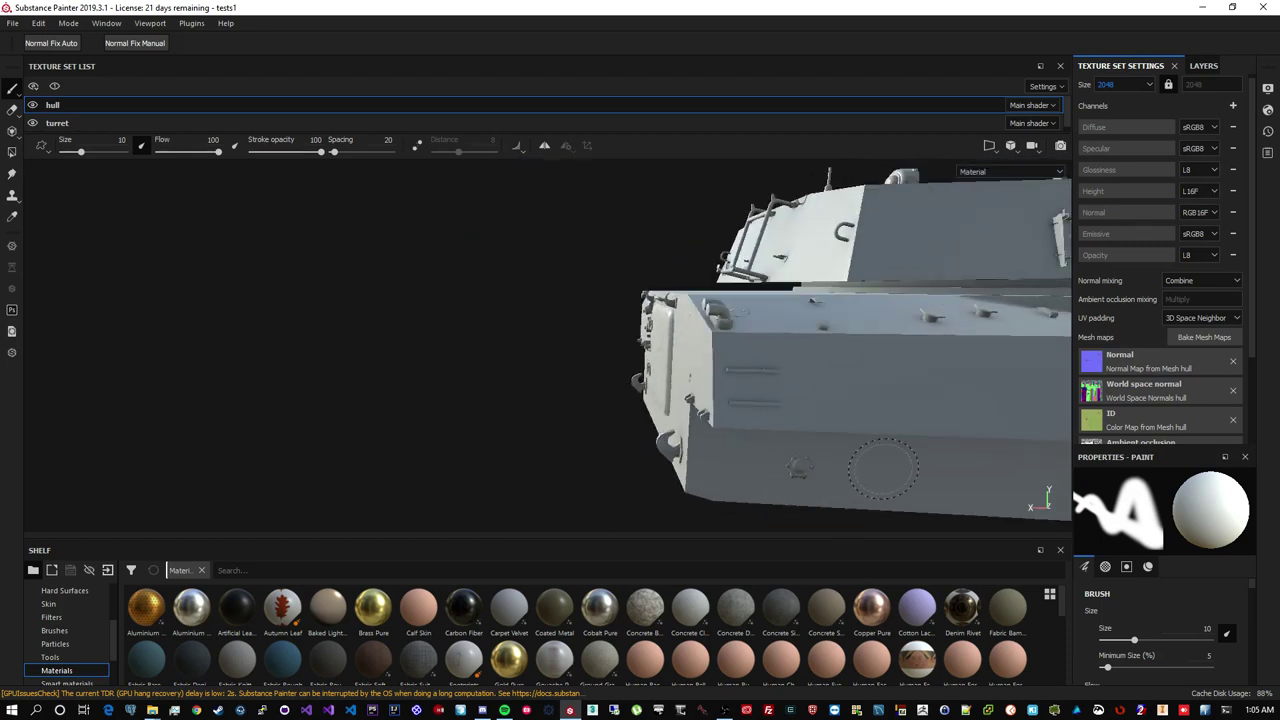
{"action": "left_click_drag", "start_coordinate": [884, 468], "coordinate": [500, 440], "text": "alt"}
{"action": "middle_click_drag", "start_coordinate": [500, 440], "coordinate": [318, 406], "text": "alt"}
{"action": "left_click_drag", "start_coordinate": [849, 371], "coordinate": [690, 405], "text": "alt"}
{"action": "left_click_drag", "start_coordinate": [815, 465], "coordinate": [593, 242], "text": "alt"}
{"action": "left_click_drag", "start_coordinate": [775, 335], "coordinate": [720, 392], "text": "alt"}
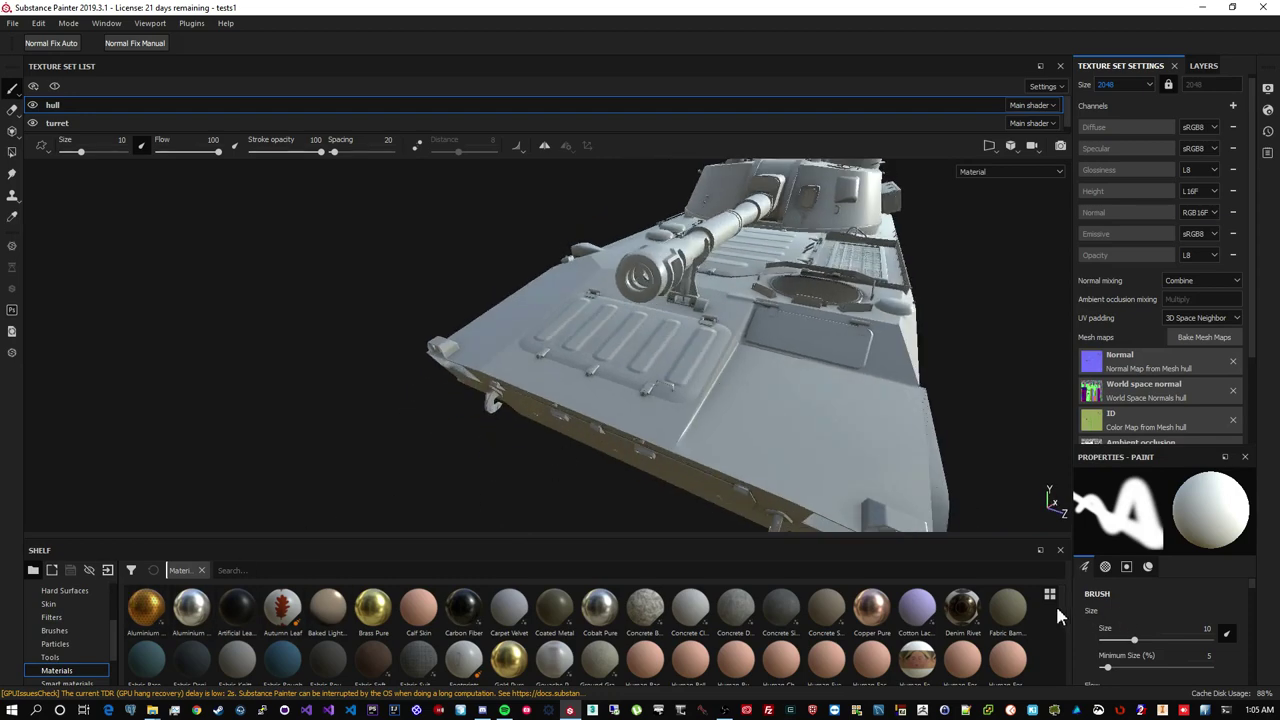
{"action": "scroll", "coordinate": [66, 602], "scroll_direction": "up", "scroll_amount": 3}
{"action": "mouse_move", "coordinate": [798, 476]}
{"action": "left_mouse_down", "text": "alt"}
{"action": "mouse_move", "coordinate": [764, 440]}
{"action": "mouse_move", "coordinate": [814, 423]}
{"action": "mouse_move", "coordinate": [653, 375]}
{"action": "left_mouse_up", "text": "alt"}
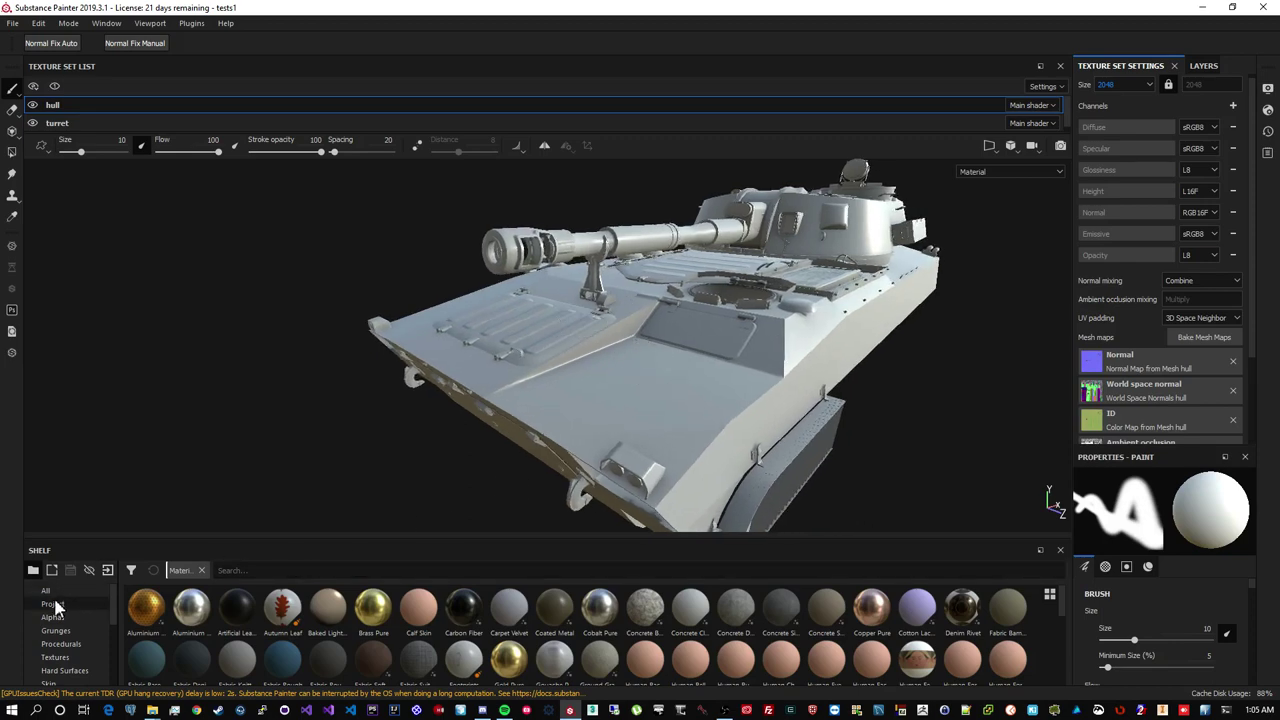
Export the Normal Map from Mesh hull texture from the Shelf to G:\Work\2s1\test
{"action": "left_click", "coordinate": [74, 655]}
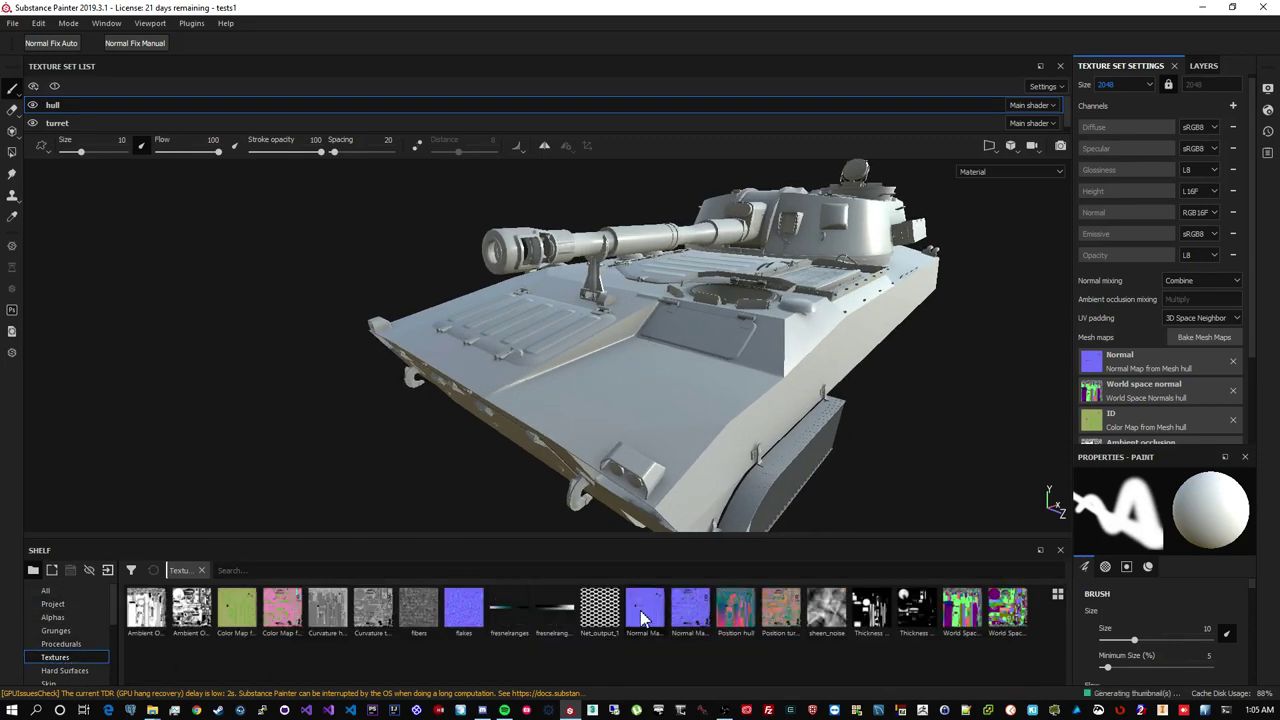
{"action": "mouse_move", "coordinate": [702, 624]}
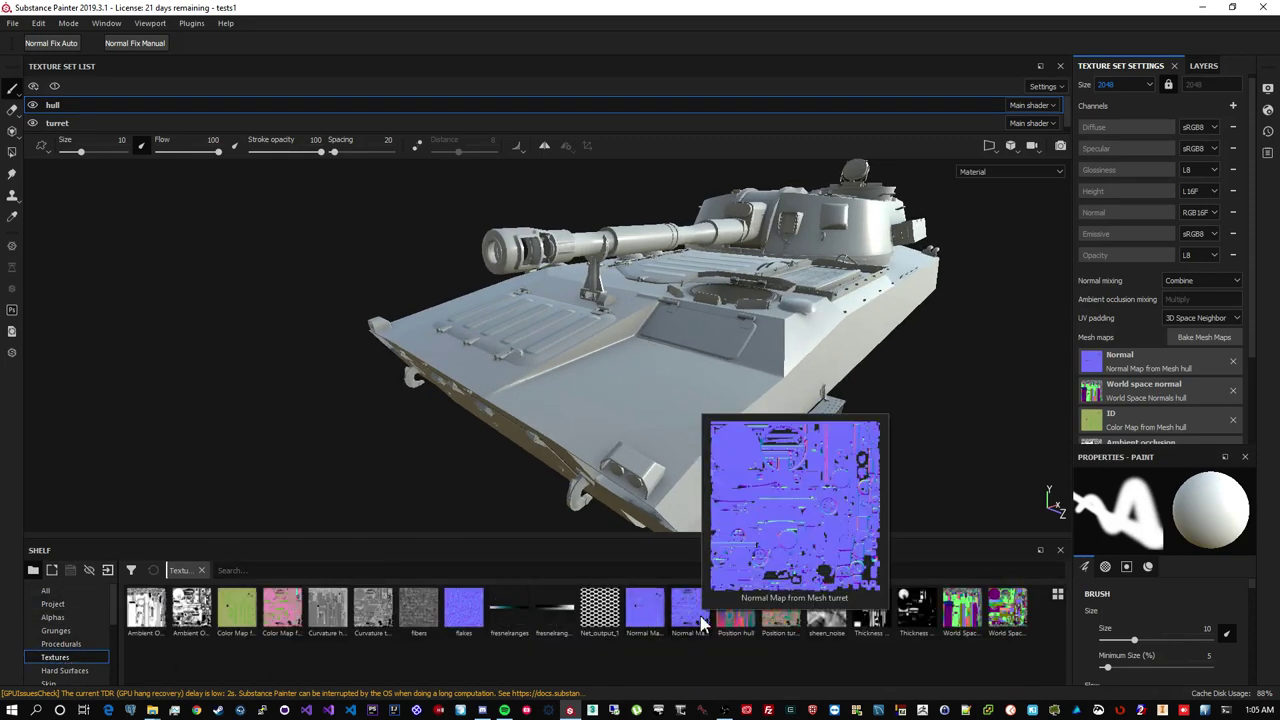
{"action": "mouse_move", "coordinate": [659, 626]}
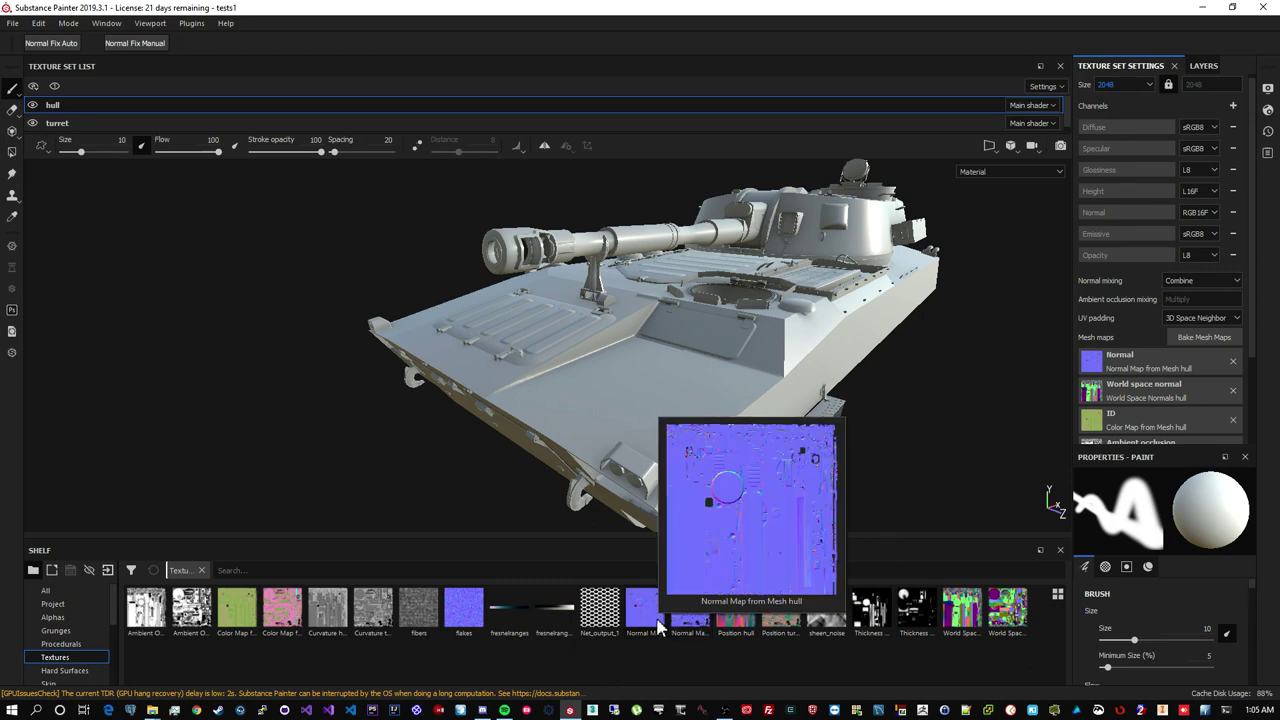
{"action": "right_click", "coordinate": [658, 596]}
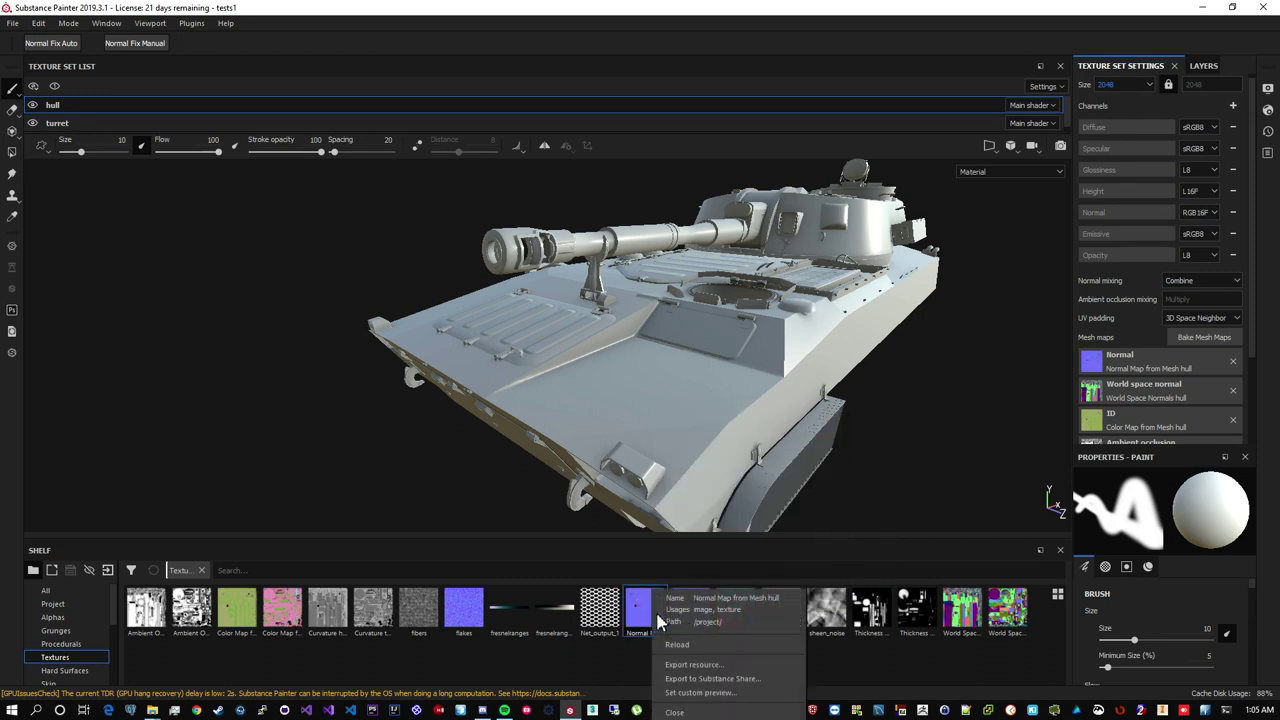
{"action": "left_click", "coordinate": [694, 666]}
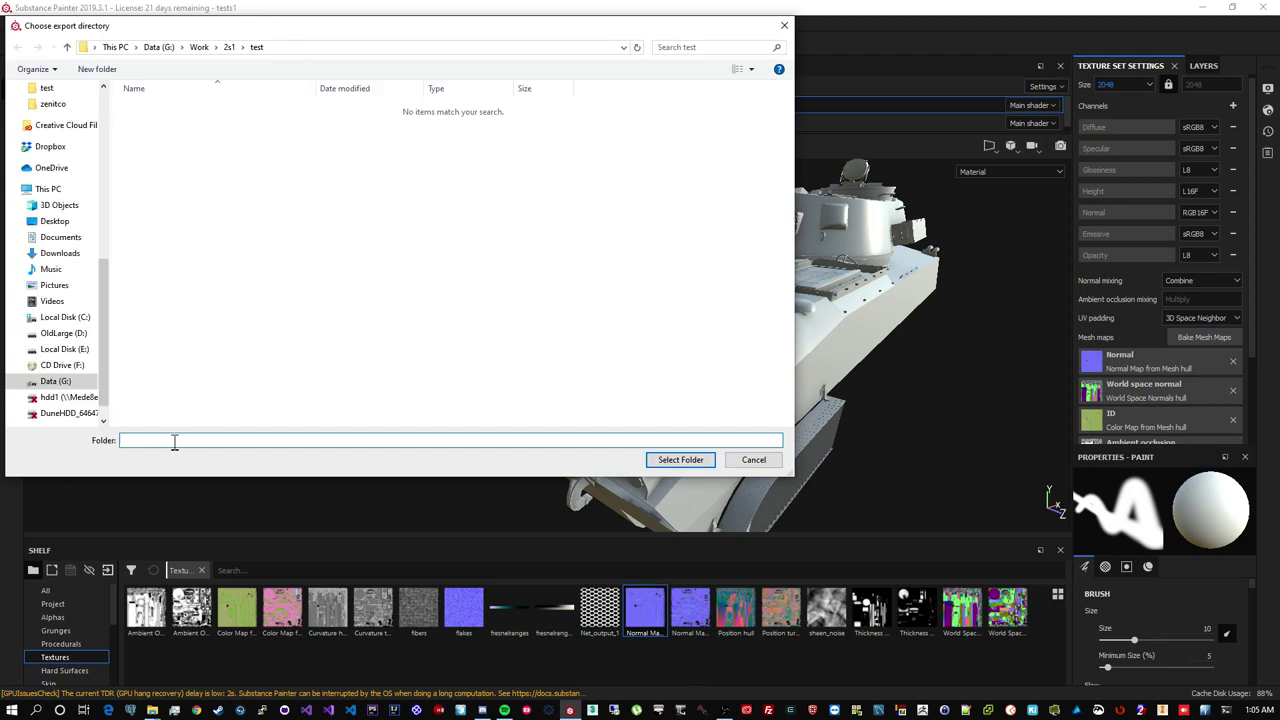
{"action": "left_click", "coordinate": [697, 465]}
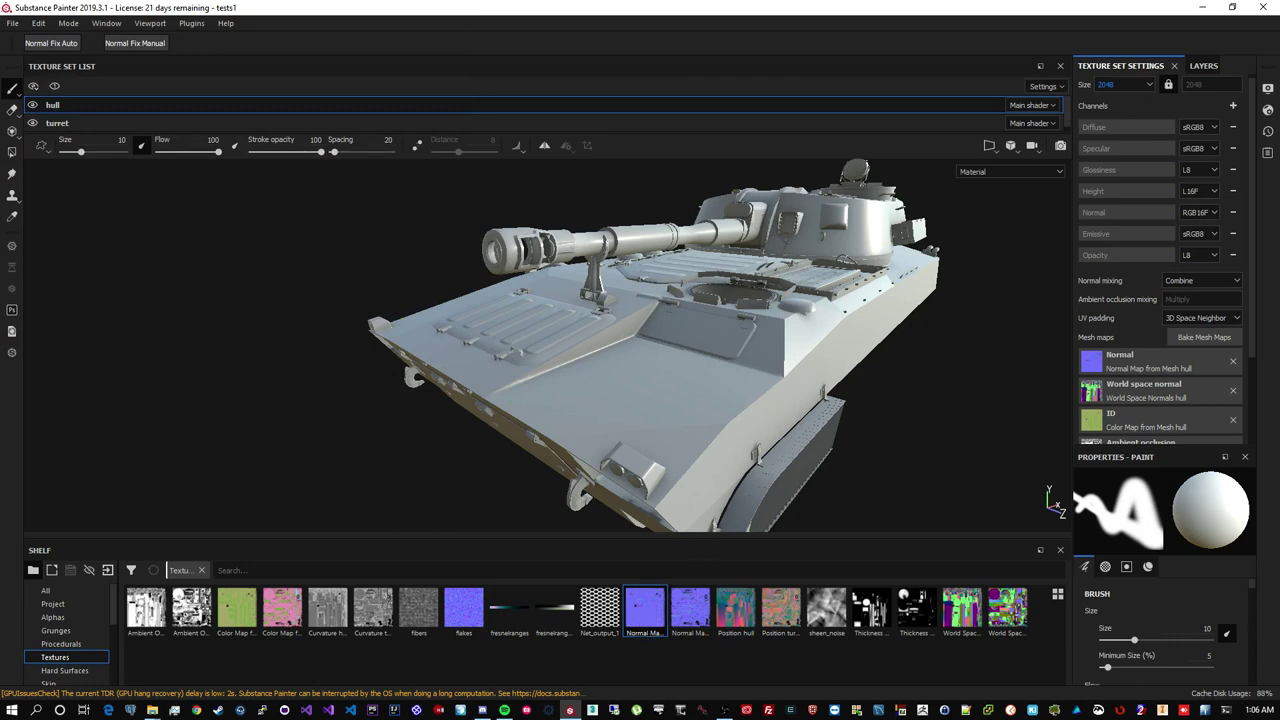
{"action": "mouse_move", "coordinate": [157, 712]}
{"action": "right_click", "coordinate": [641, 624]}
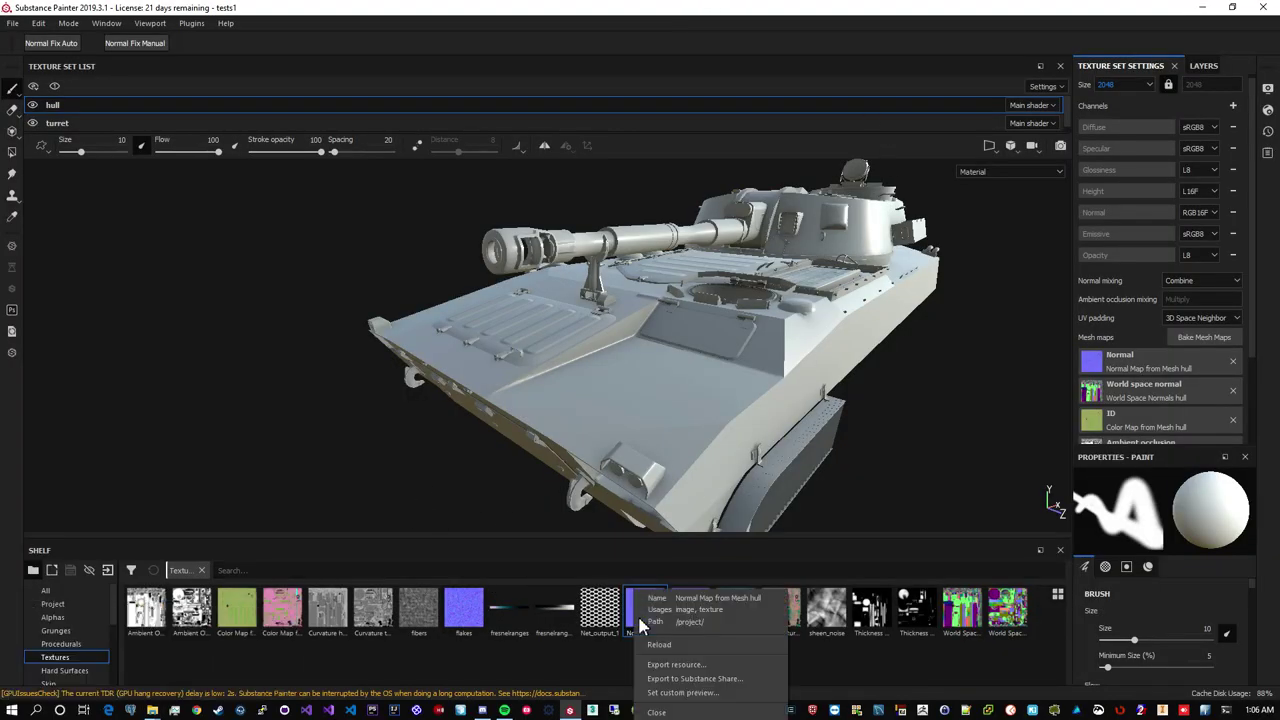
Rename the exported Normal Map from Mesh hull.png to hull_avg.png and drag it into Substance Painter
{"action": "left_click", "coordinate": [604, 663]}
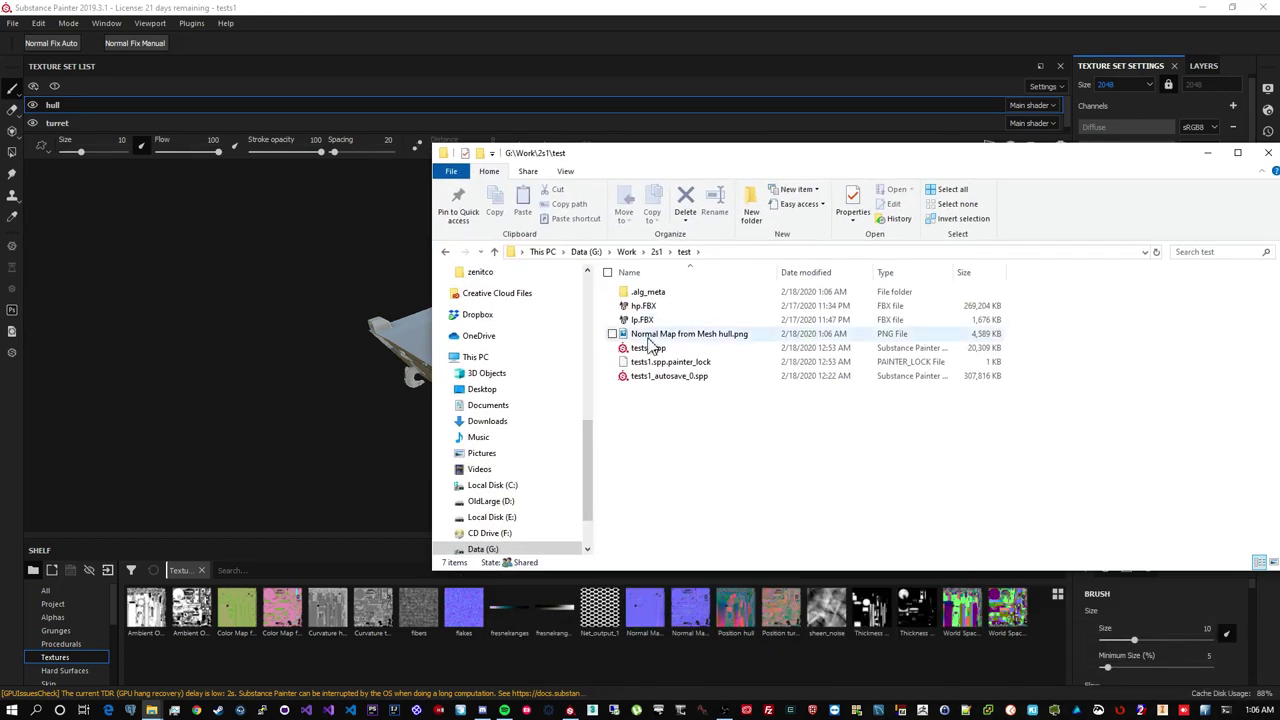
{"action": "left_click", "coordinate": [718, 340]}
{"action": "left_click", "coordinate": [735, 337]}
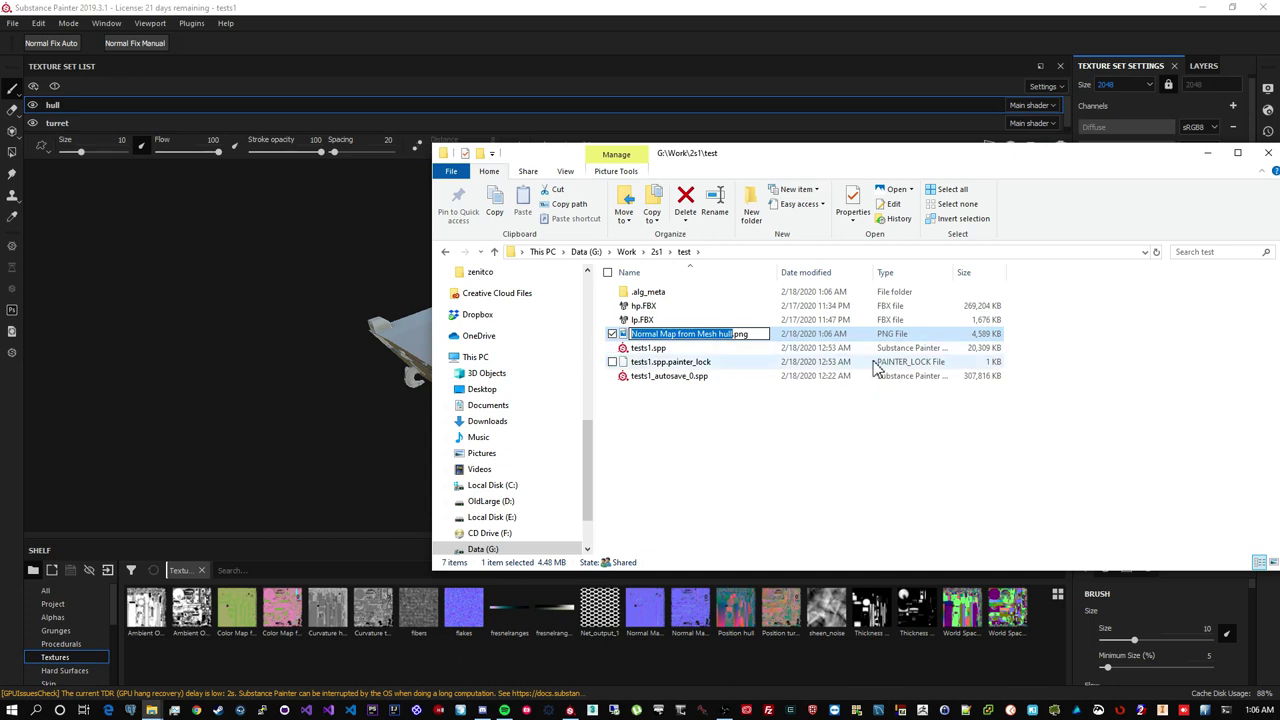
{"action": "type", "text": "hull_a"}
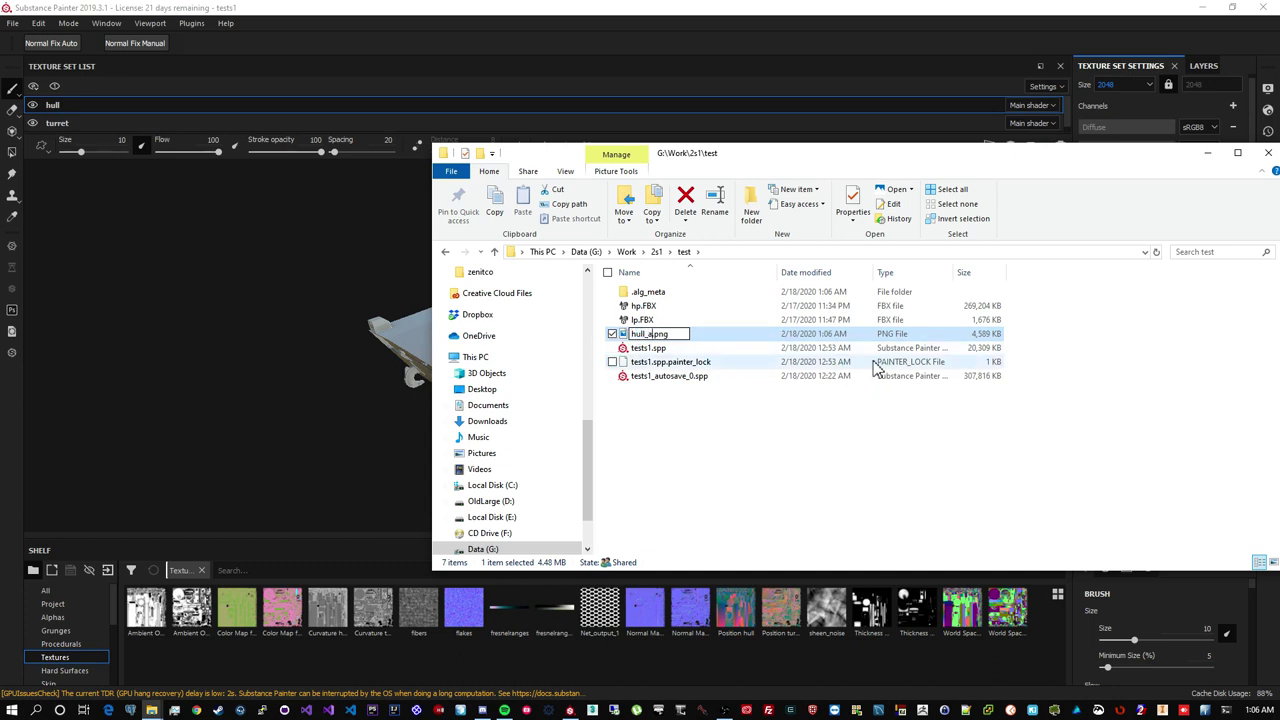
{"action": "type", "text": "vg"}
{"action": "key", "text": "Return"}
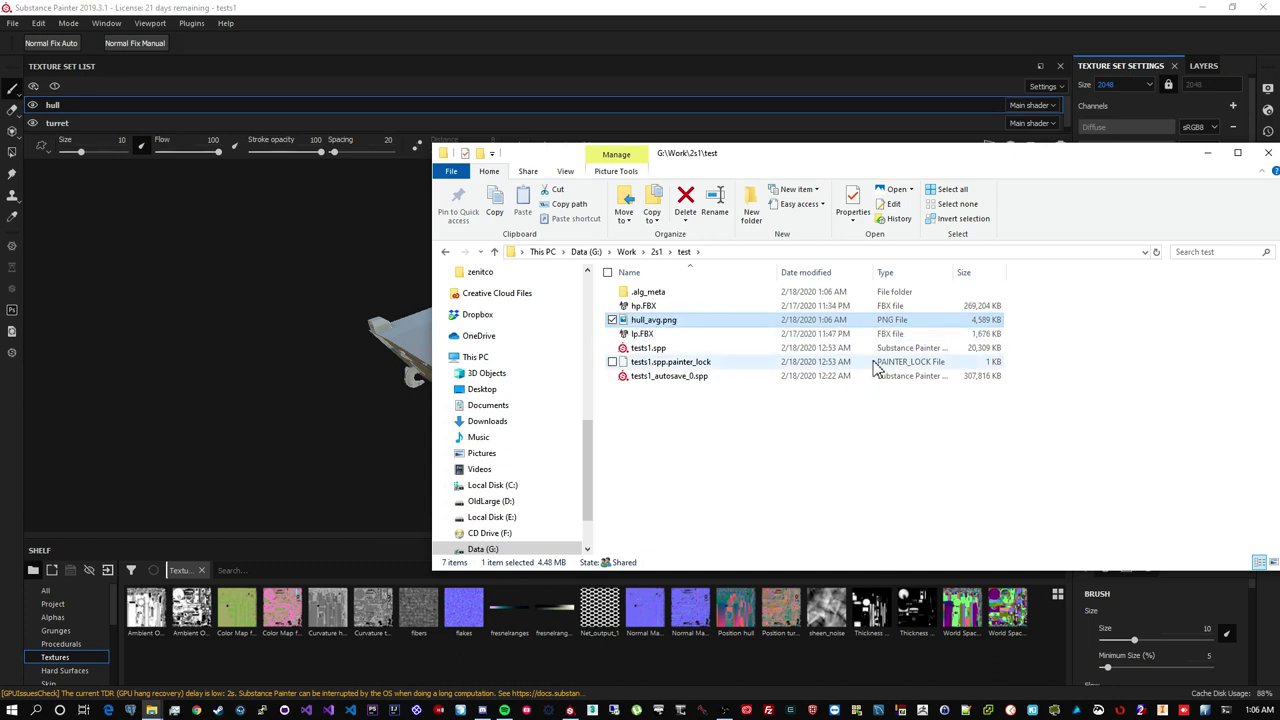
{"action": "mouse_move", "coordinate": [652, 322]}
{"action": "left_mouse_down"}
{"action": "mouse_move", "coordinate": [689, 400]}
{"action": "mouse_move", "coordinate": [735, 680]}
{"action": "left_mouse_up"}
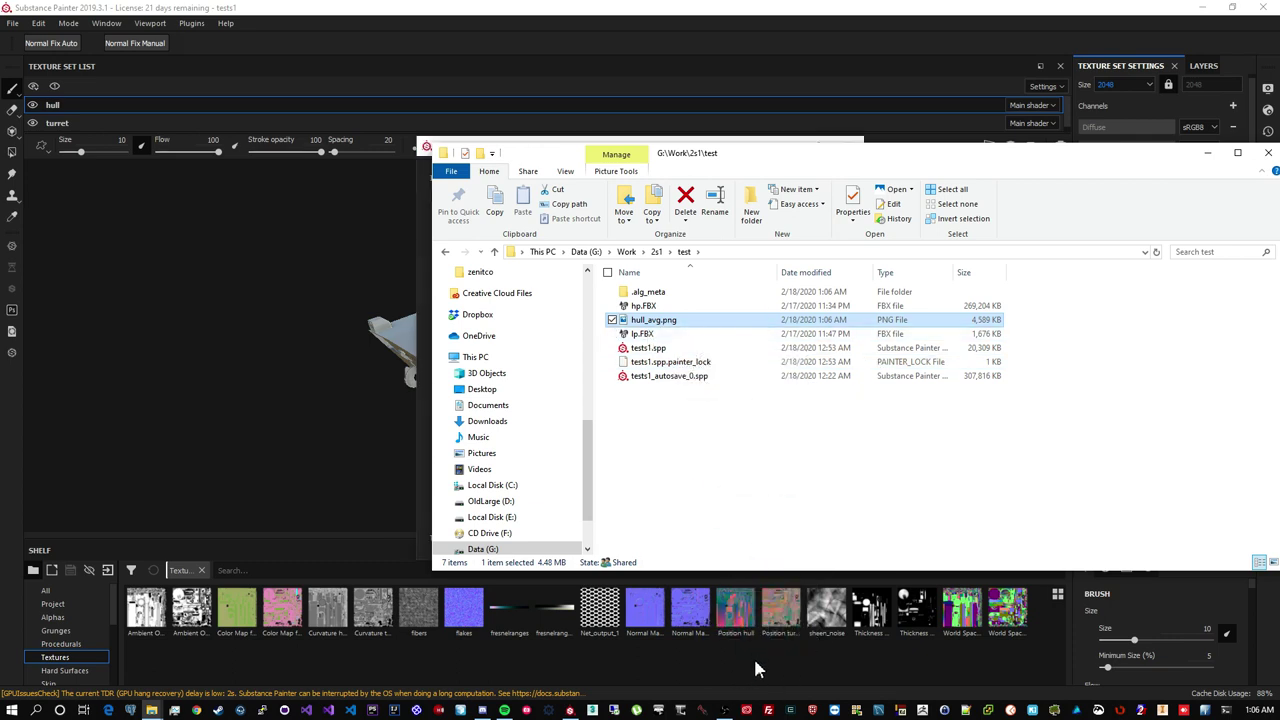
Import hull_avg.png as a texture into the tests1 project and select it on the shelf
{"action": "left_click_drag", "start_coordinate": [746, 158], "coordinate": [981, 160]}
{"action": "left_click", "coordinate": [1130, 505]}
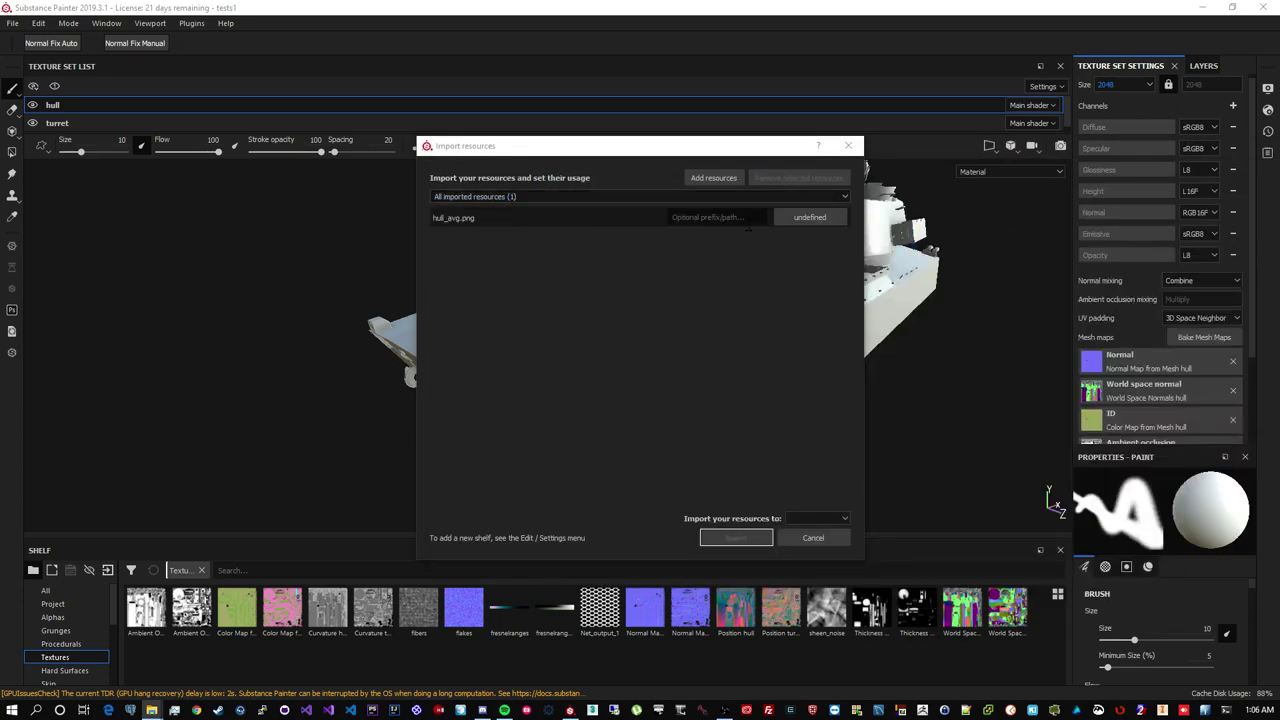
{"action": "left_click", "coordinate": [817, 216]}
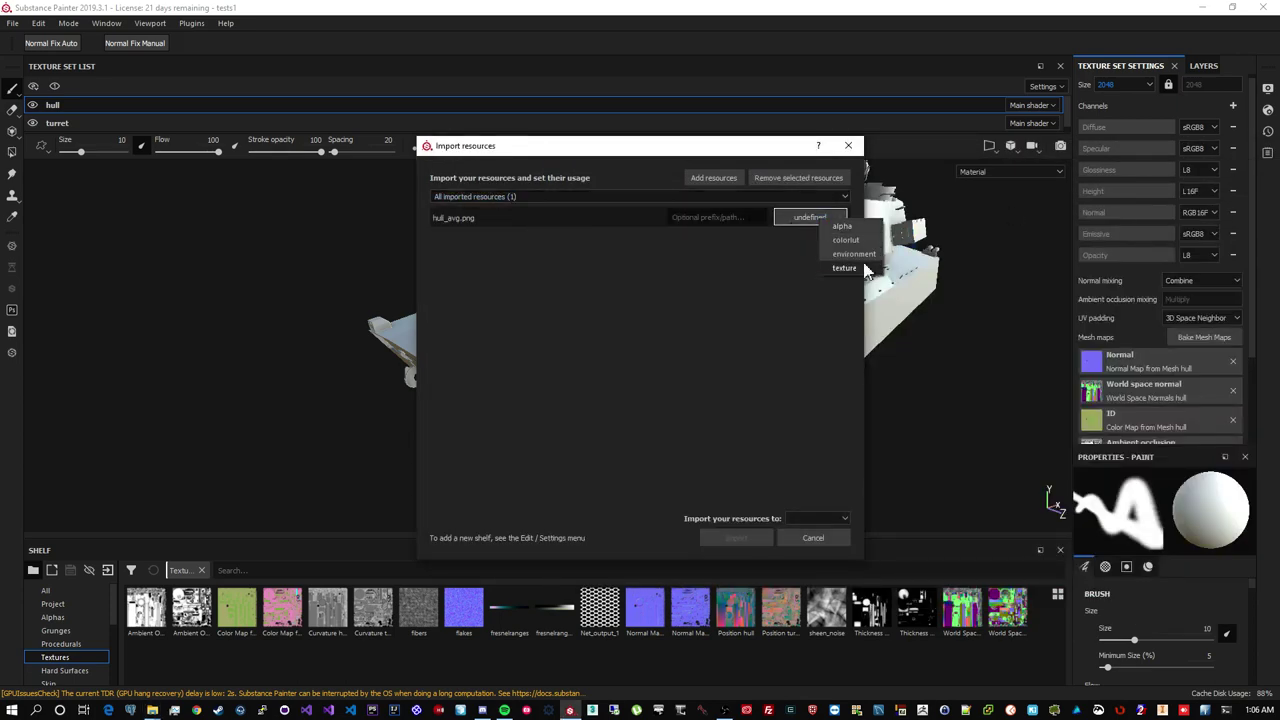
{"action": "left_click", "coordinate": [852, 268]}
{"action": "left_click", "coordinate": [843, 518]}
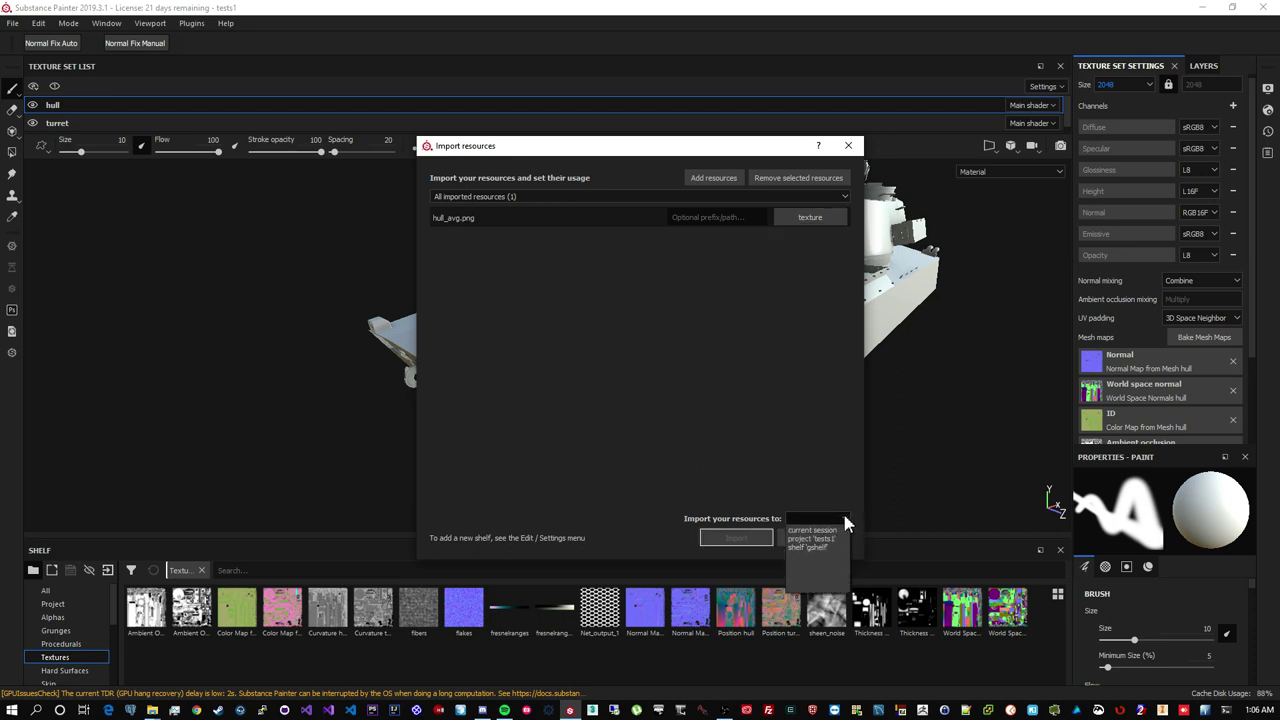
{"action": "left_click", "coordinate": [826, 541]}
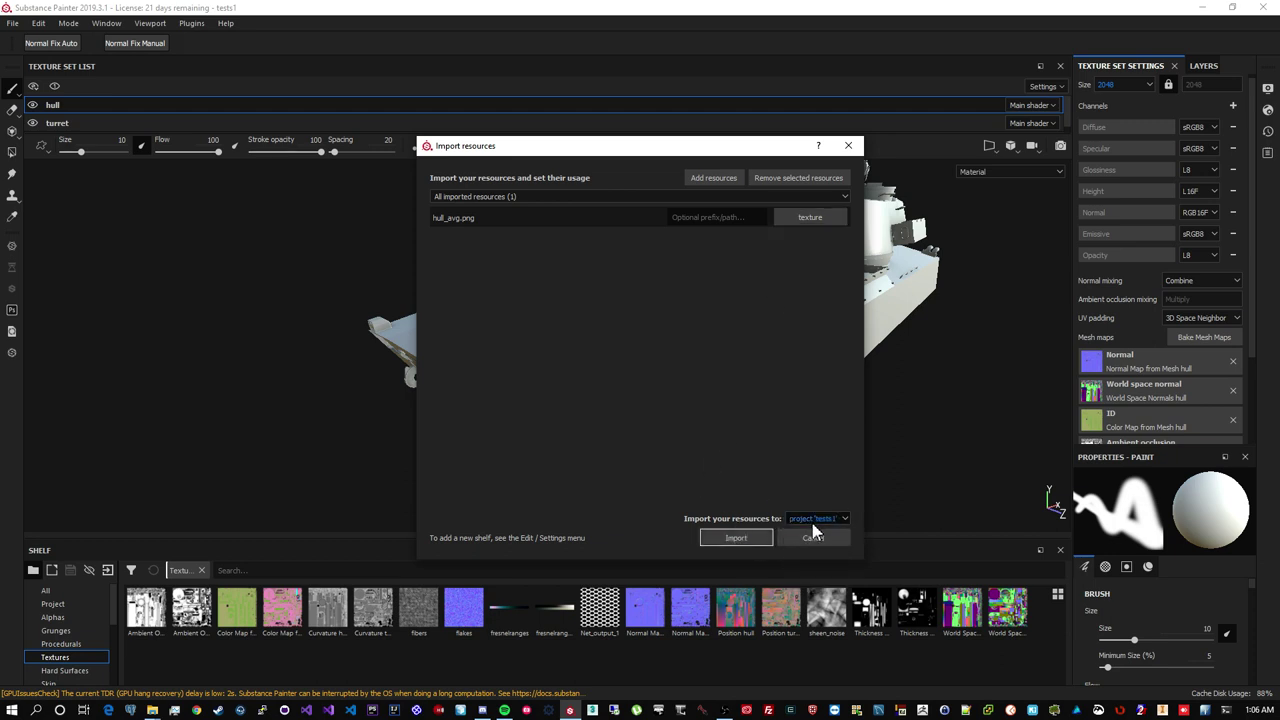
{"action": "left_click", "coordinate": [731, 540]}
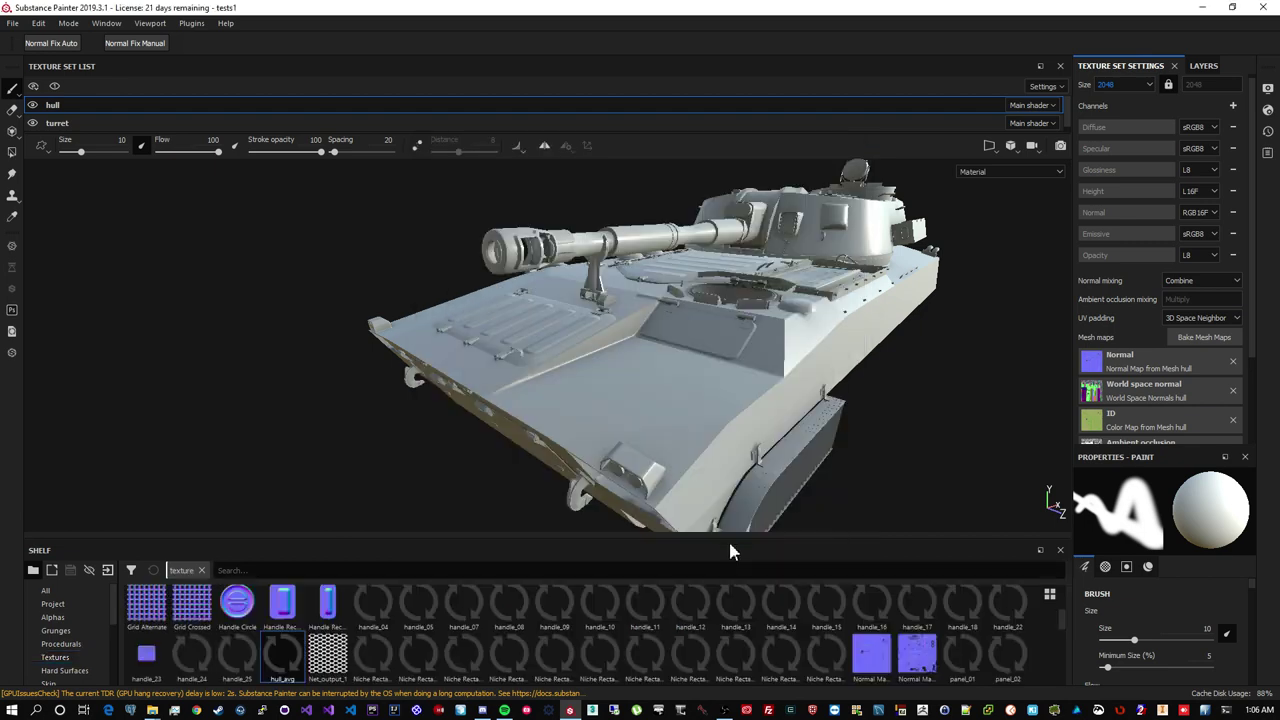
{"action": "left_click", "coordinate": [283, 673]}
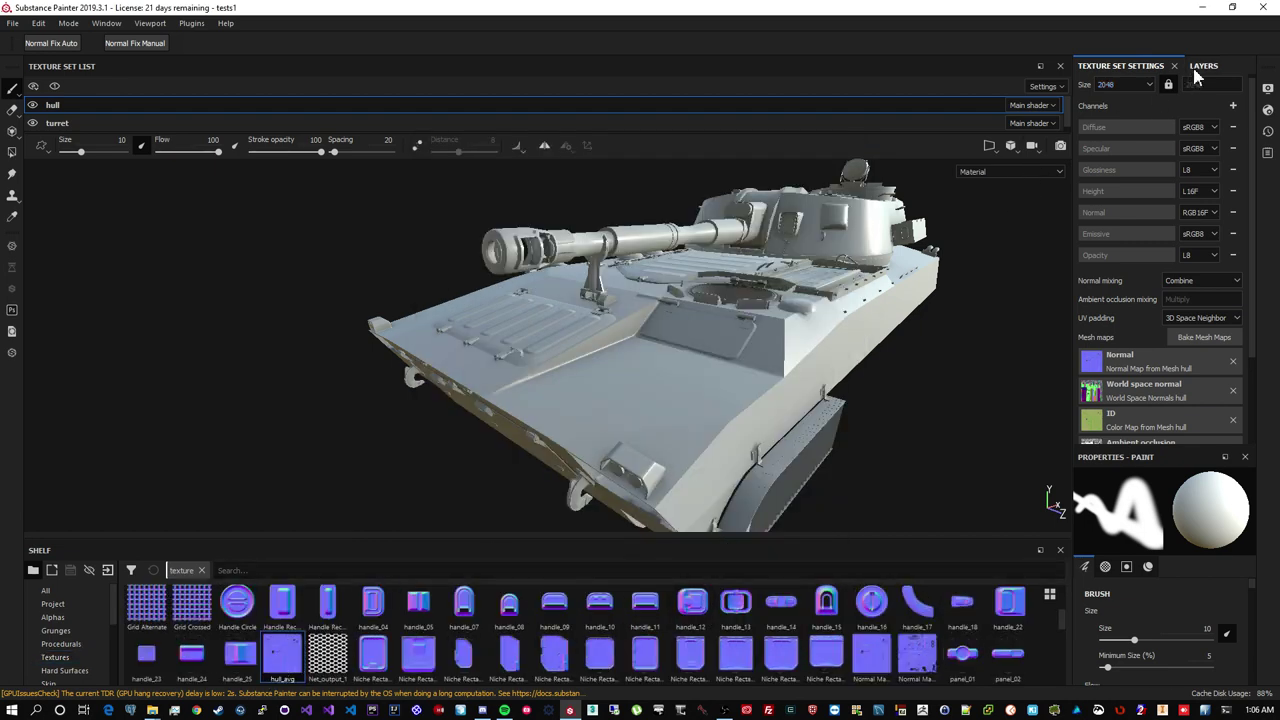
{"action": "left_click", "coordinate": [1197, 72]}
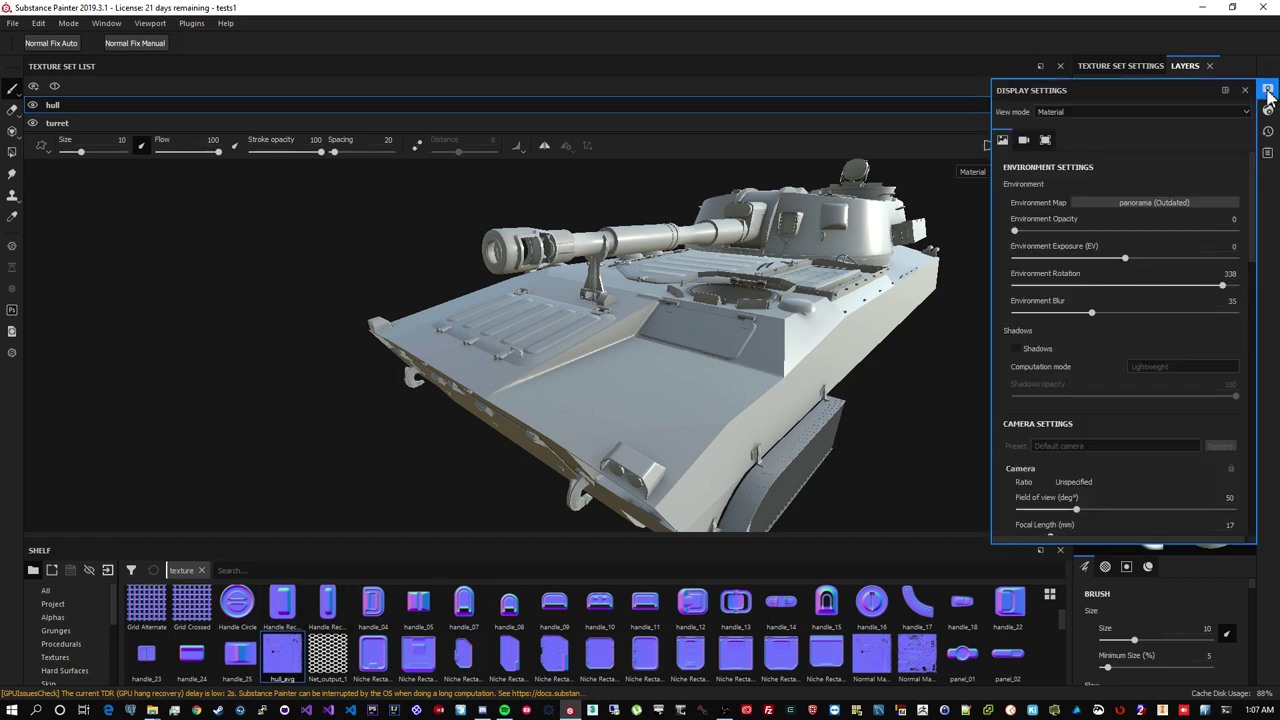
Switch the hull texture set's Normal mixing from Combine to Replace
{"action": "left_click", "coordinate": [1120, 66]}
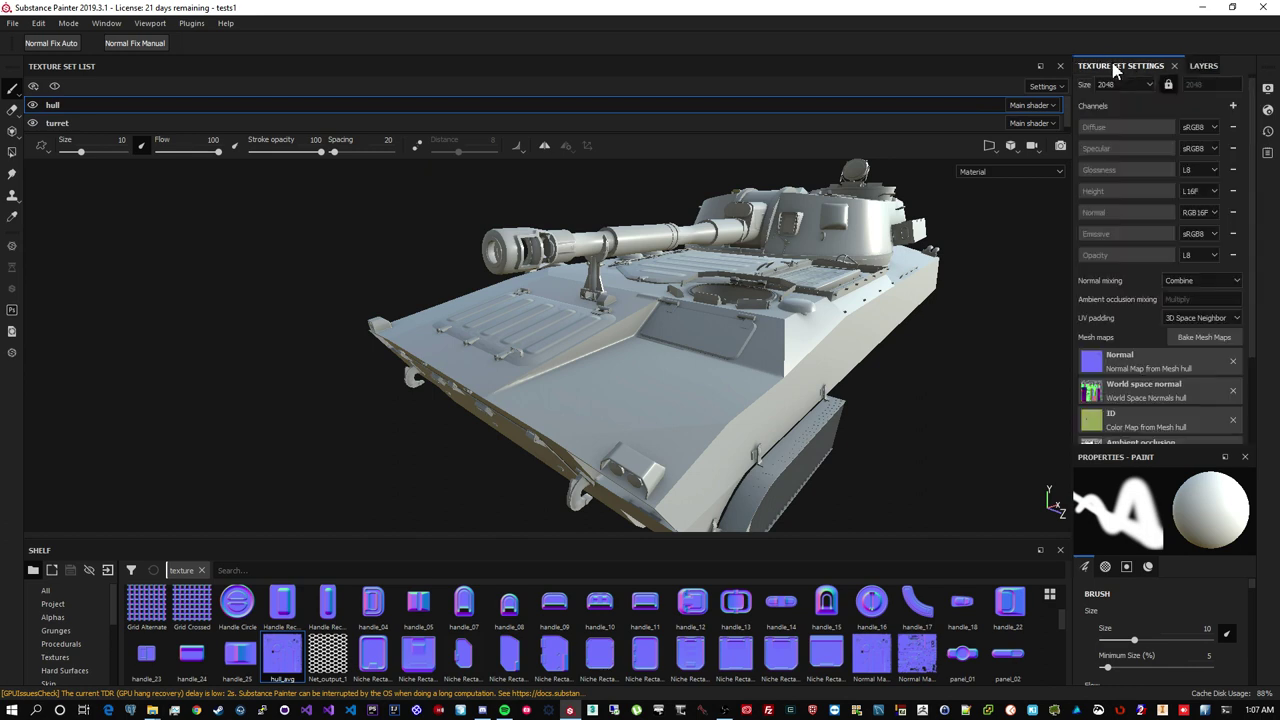
{"action": "left_click", "coordinate": [1195, 280]}
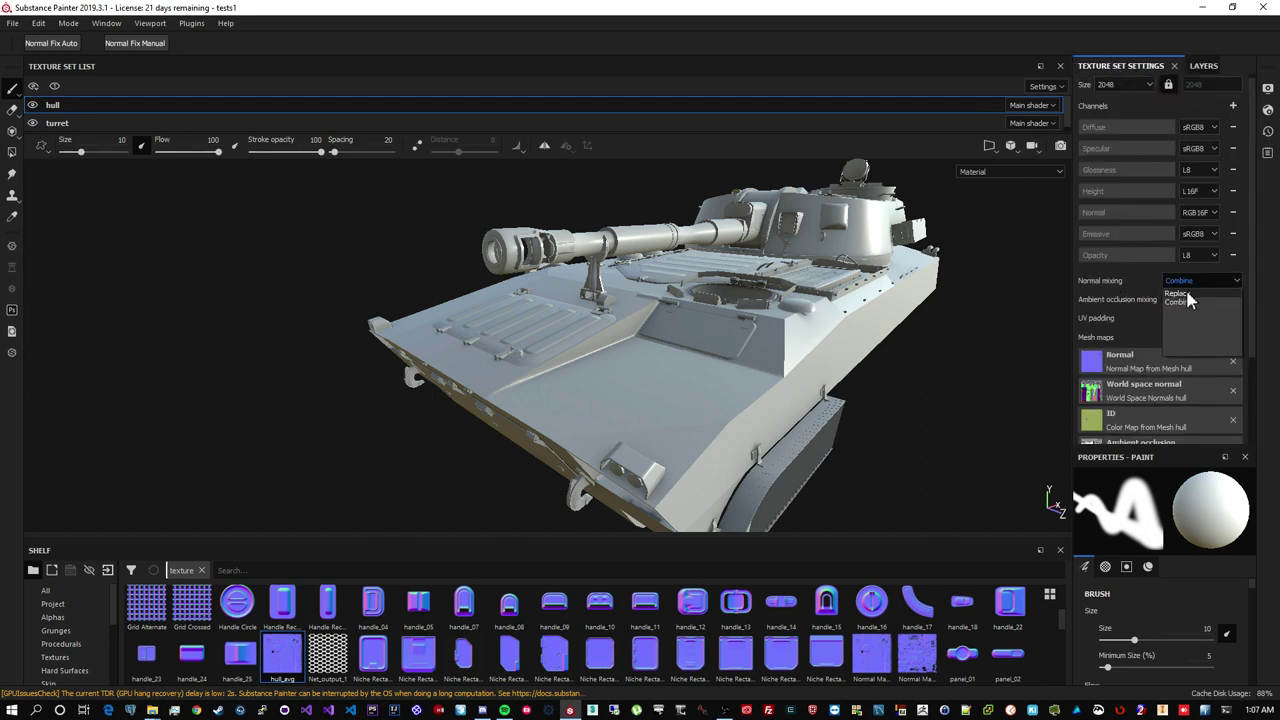
{"action": "left_click", "coordinate": [1185, 312]}
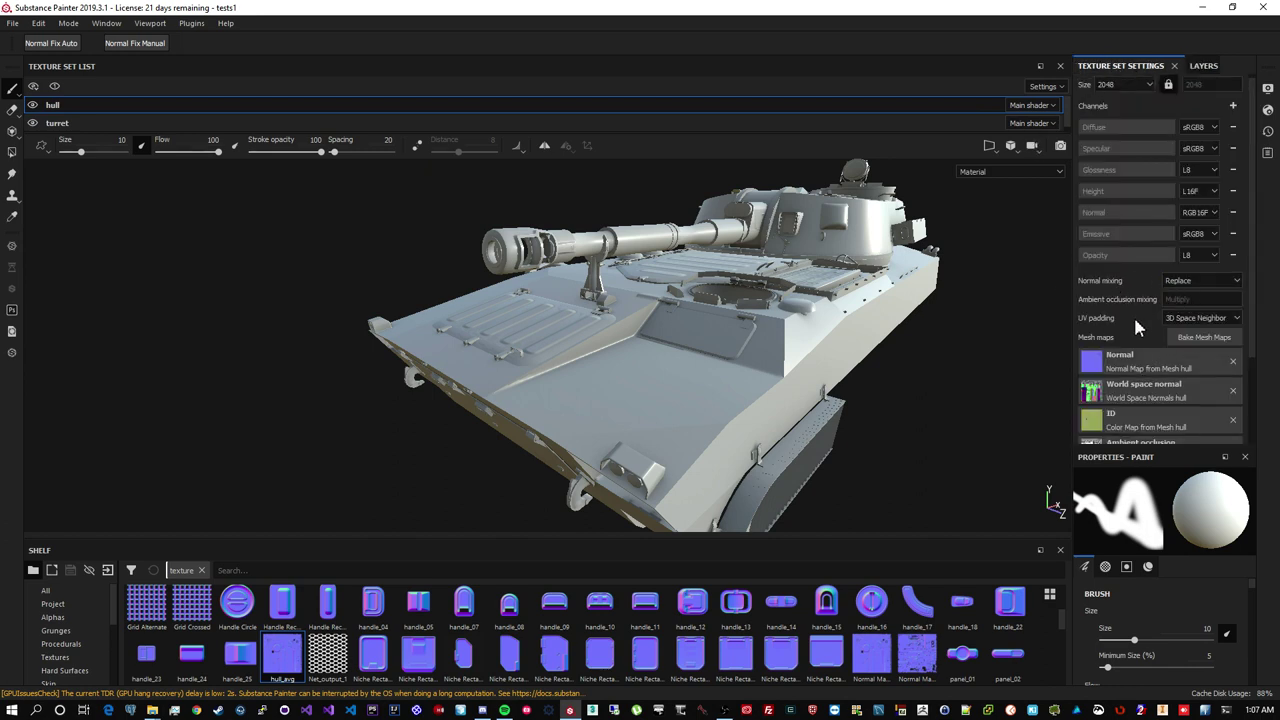
{"action": "left_click", "coordinate": [1203, 66]}
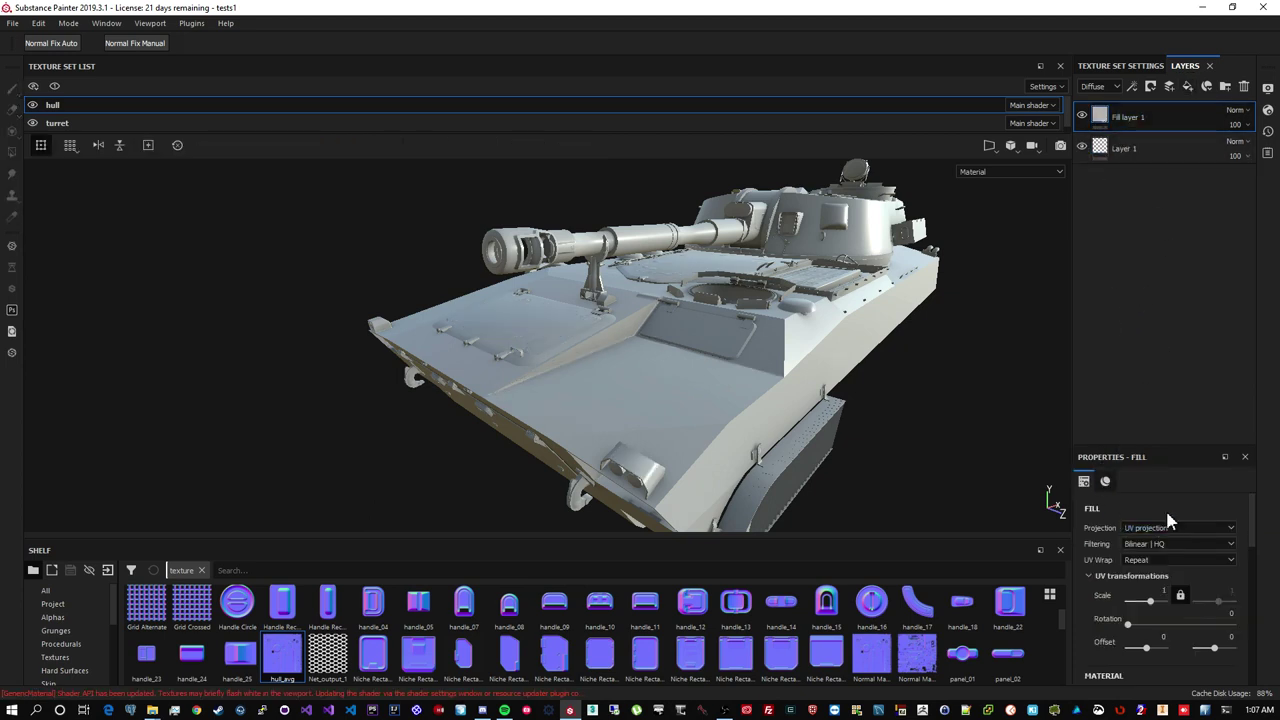
Limit the new fill layer to the normal channel and load hull_avg as its normal
{"action": "scroll", "coordinate": [1178, 512], "scroll_direction": "down", "scroll_amount": 5}
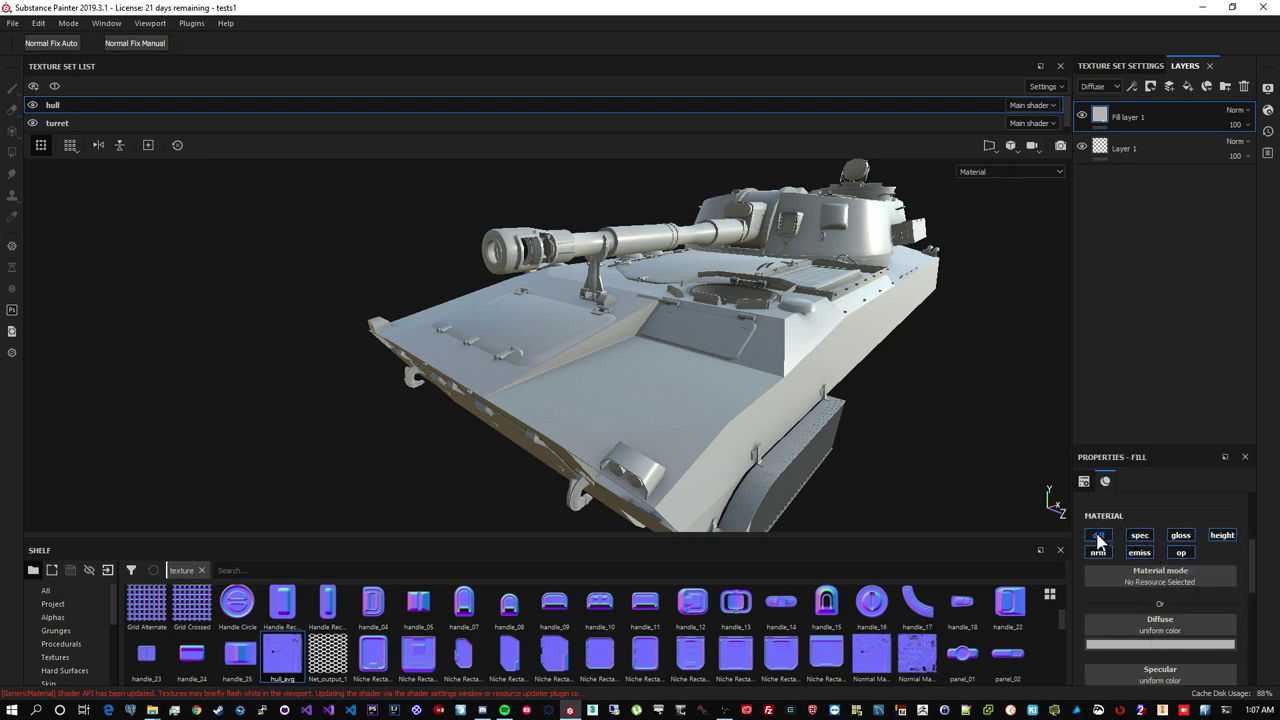
{"action": "left_click", "coordinate": [1098, 537]}
{"action": "left_click", "coordinate": [1139, 535]}
{"action": "left_click", "coordinate": [1181, 535]}
{"action": "left_click", "coordinate": [1222, 535]}
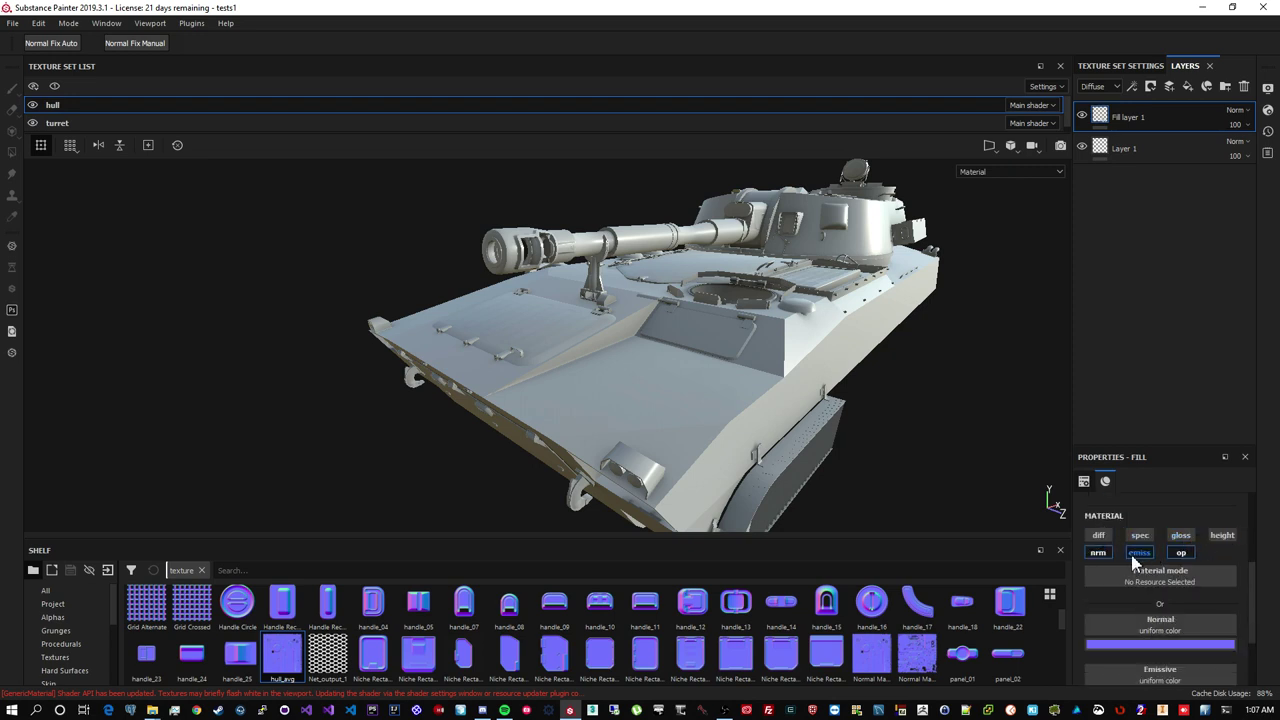
{"action": "left_click", "coordinate": [1139, 553]}
{"action": "left_click", "coordinate": [1181, 553]}
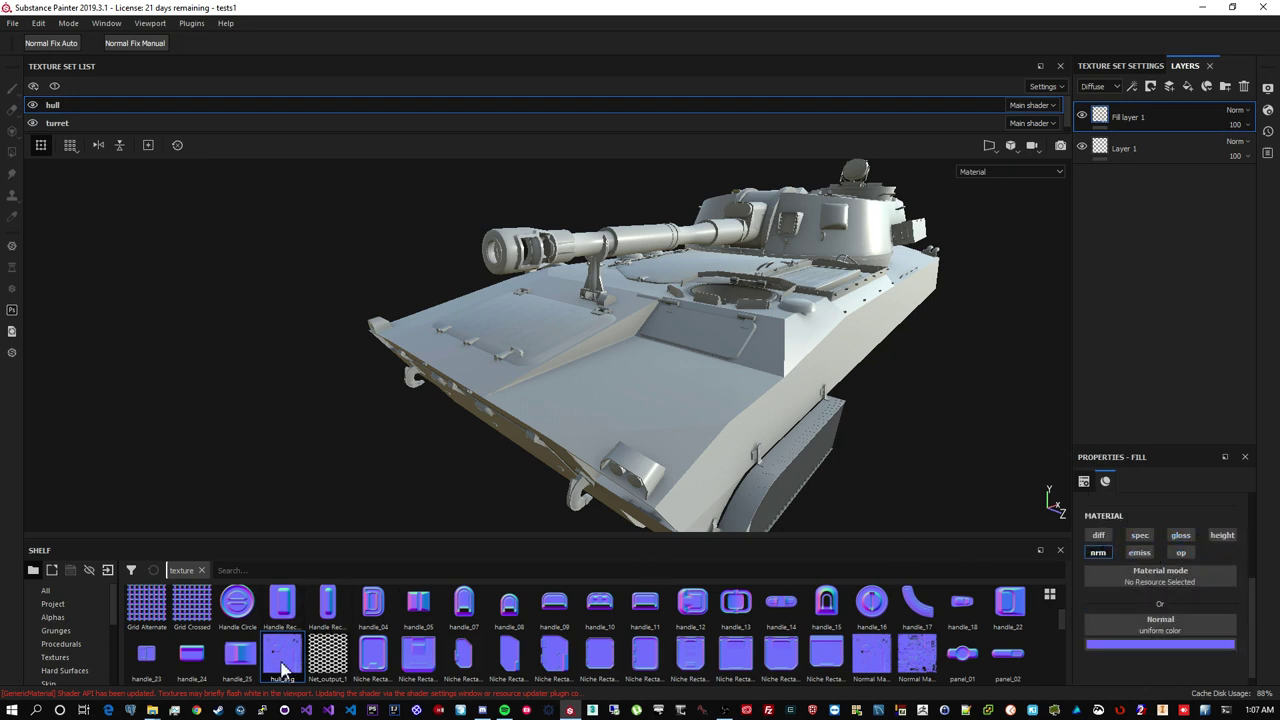
{"action": "left_click_drag", "start_coordinate": [283, 668], "coordinate": [1171, 622]}
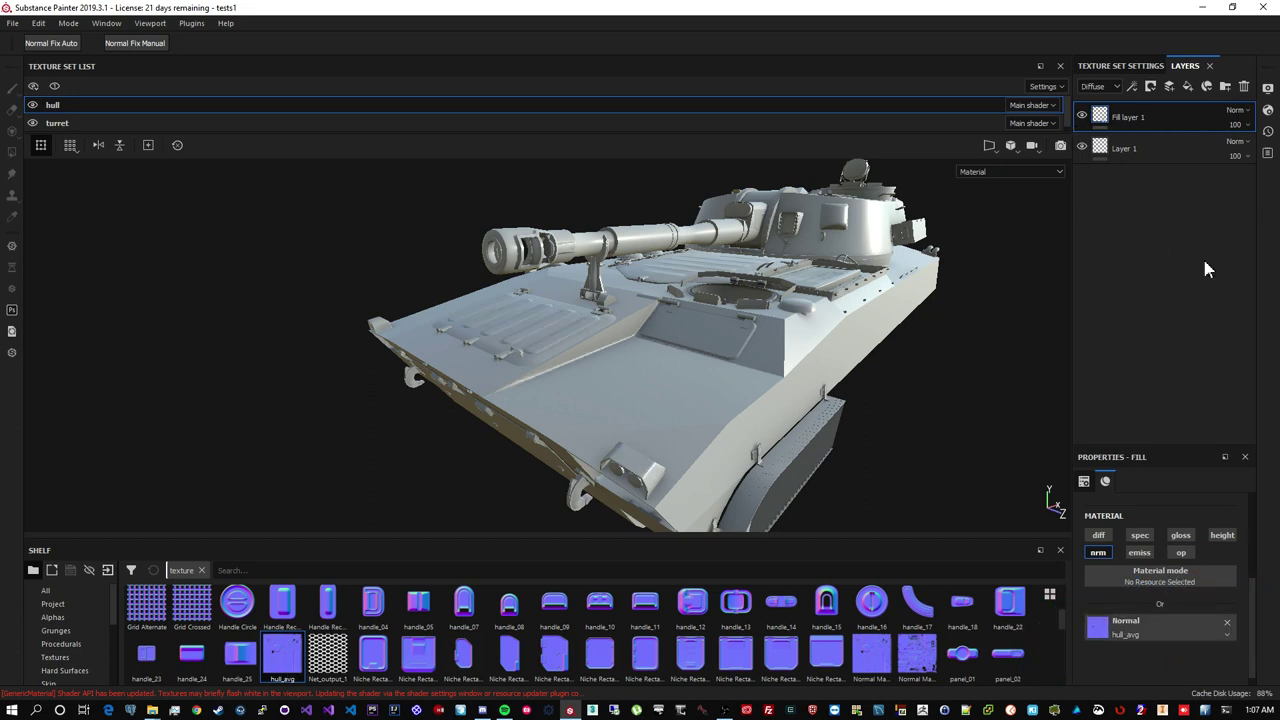
Rename the fill layer to 'avg'
{"action": "left_click", "coordinate": [1100, 553]}
{"action": "left_click_drag", "start_coordinate": [505, 391], "coordinate": [620, 370], "text": "alt"}
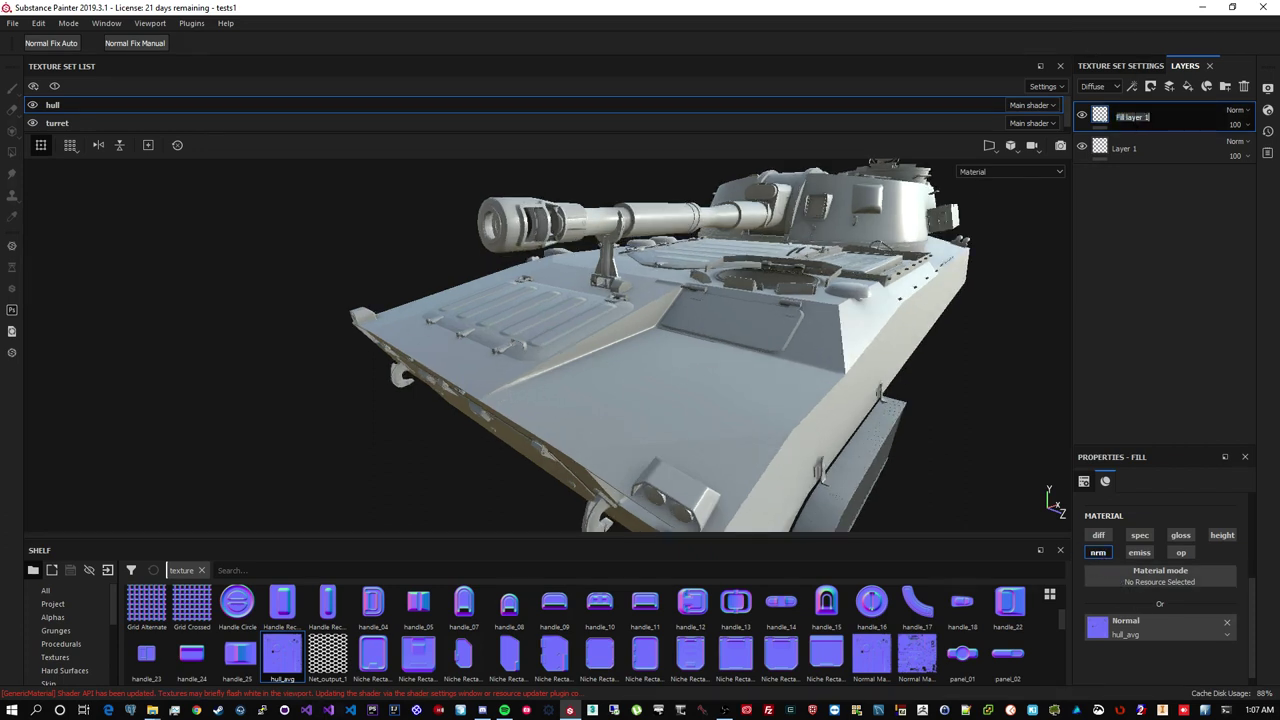
{"action": "type", "text": "avg"}
{"action": "key", "text": "Return"}
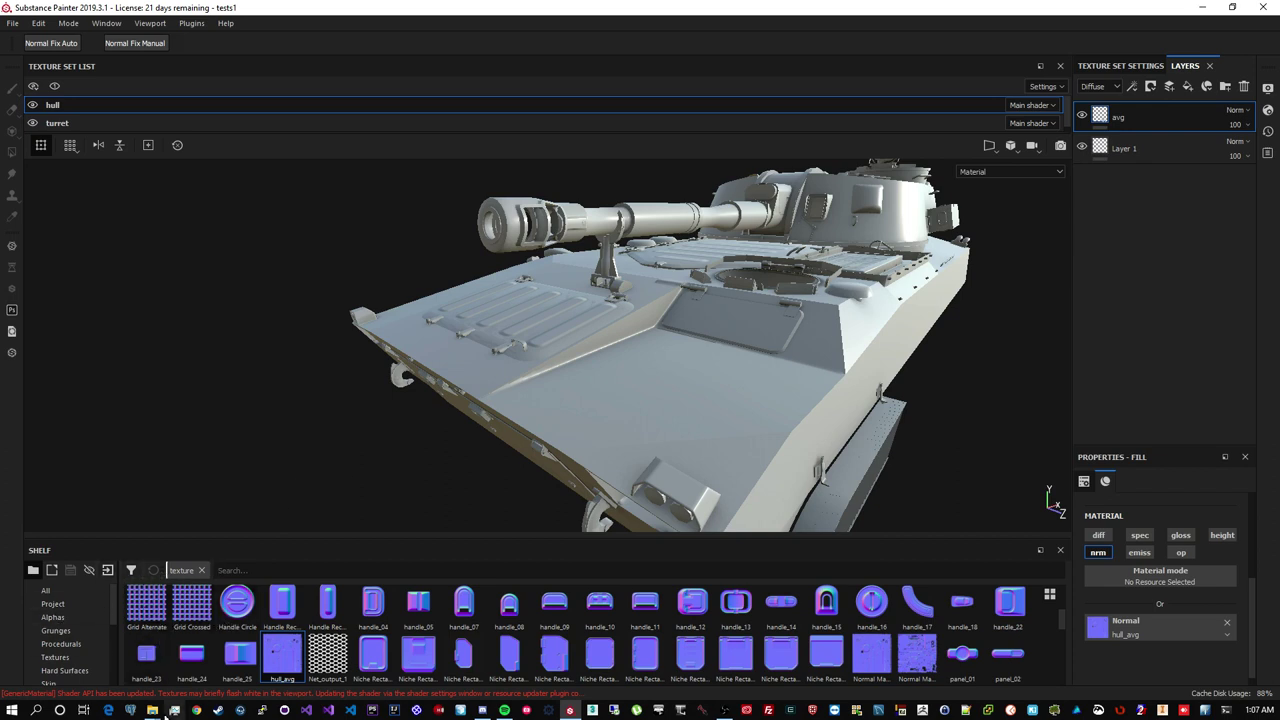
Bake the hull mesh maps again with Average Normals turned off in the Normal baker
{"action": "left_click", "coordinate": [1117, 68]}
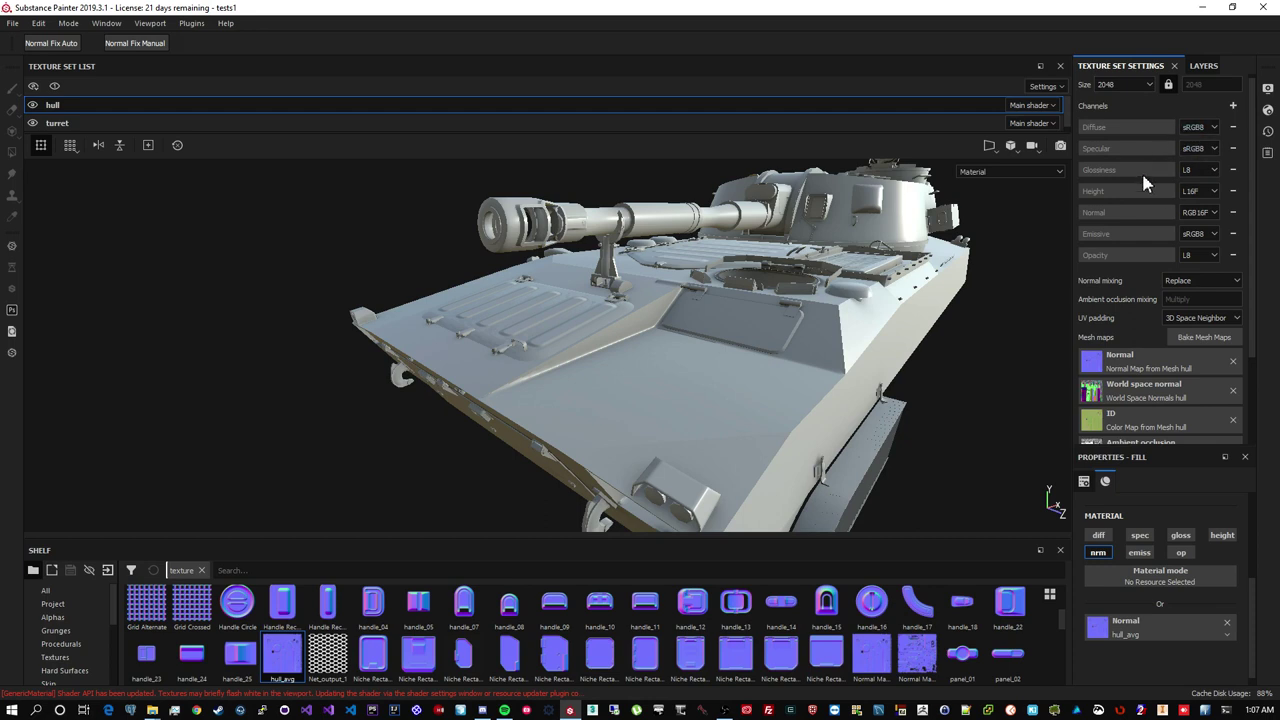
{"action": "left_click", "coordinate": [1204, 338]}
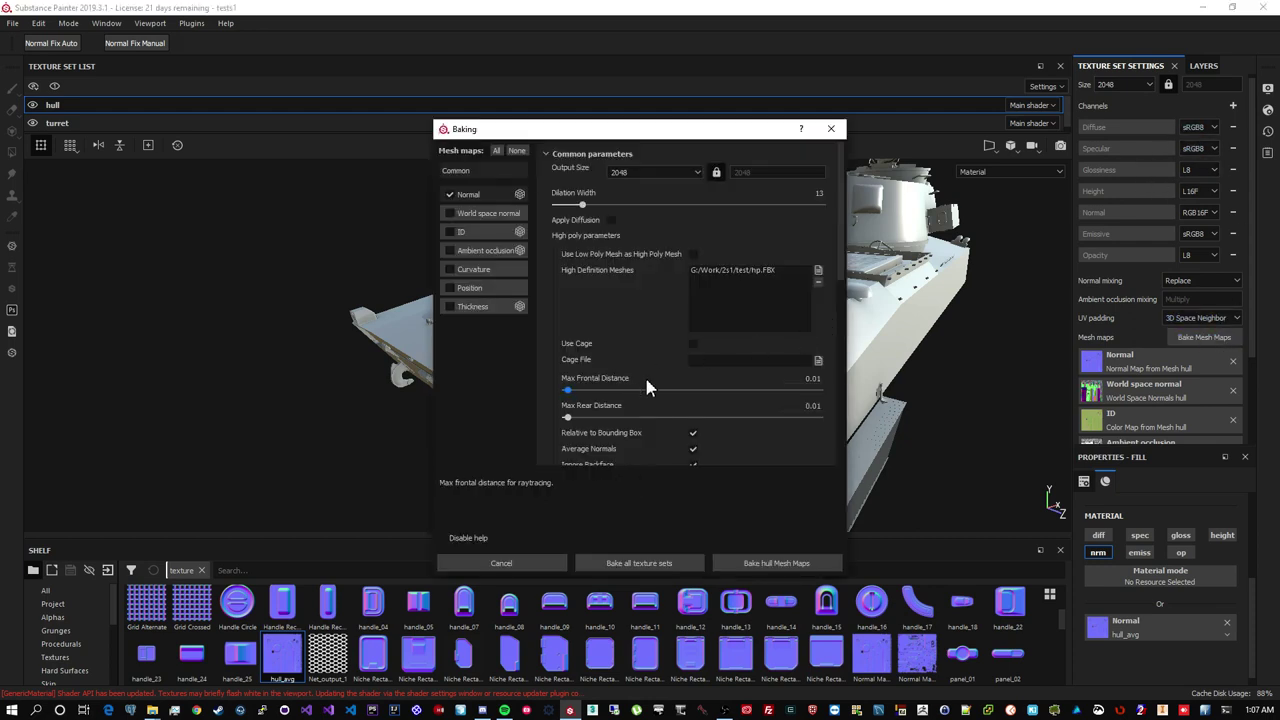
{"action": "scroll", "coordinate": [640, 375], "scroll_direction": "down", "scroll_amount": 2}
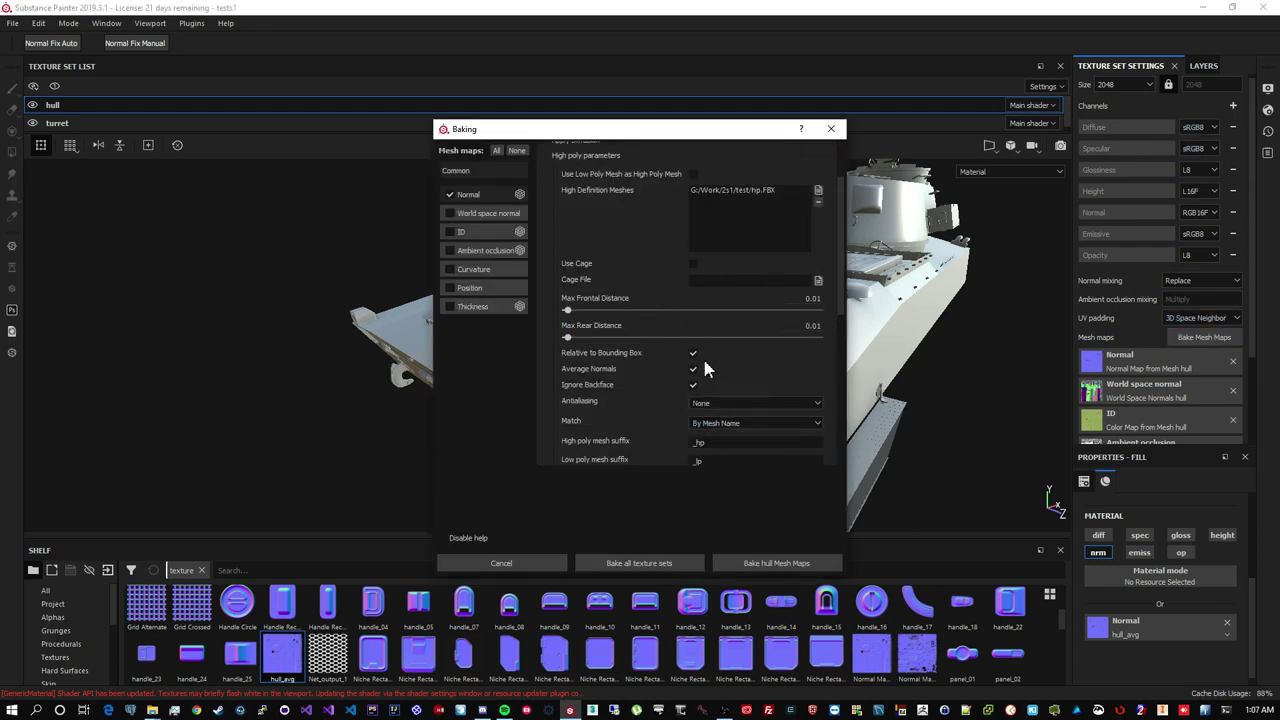
{"action": "left_click", "coordinate": [480, 194]}
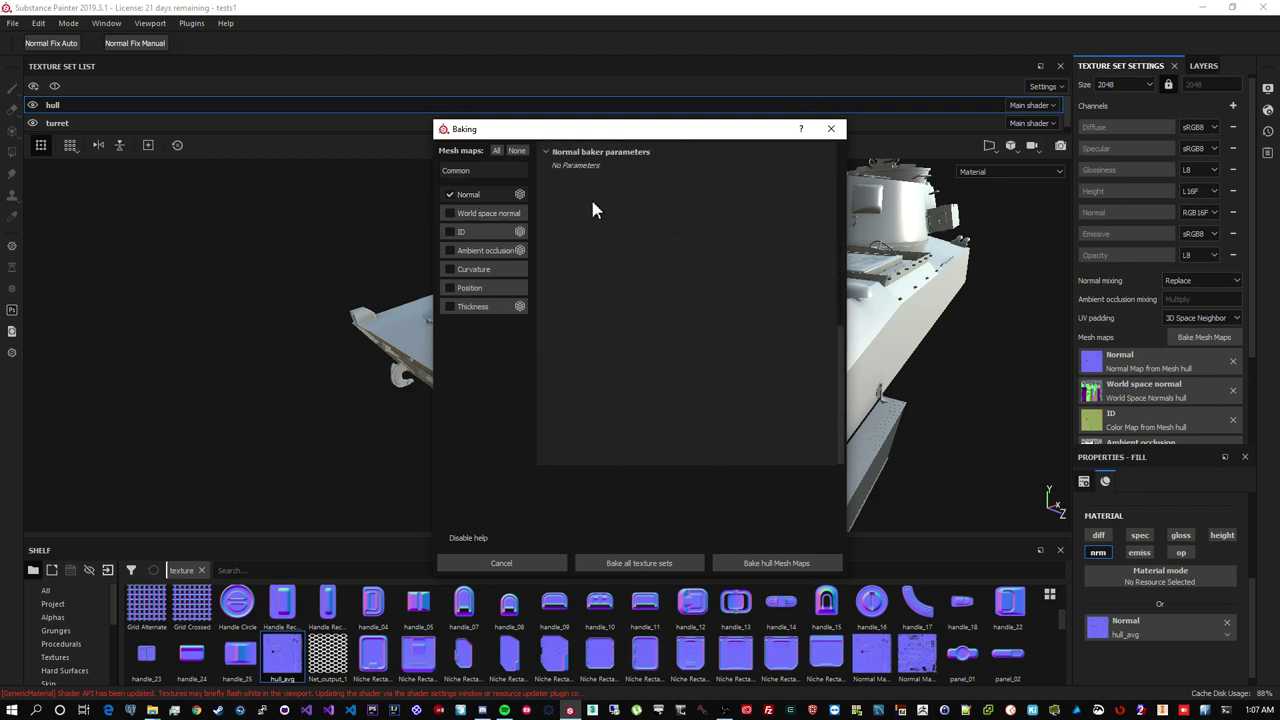
{"action": "scroll", "coordinate": [688, 295], "scroll_direction": "up", "scroll_amount": 4}
{"action": "scroll", "coordinate": [688, 295], "scroll_direction": "up", "scroll_amount": 4}
{"action": "scroll", "coordinate": [638, 257], "scroll_direction": "down", "scroll_amount": 2}
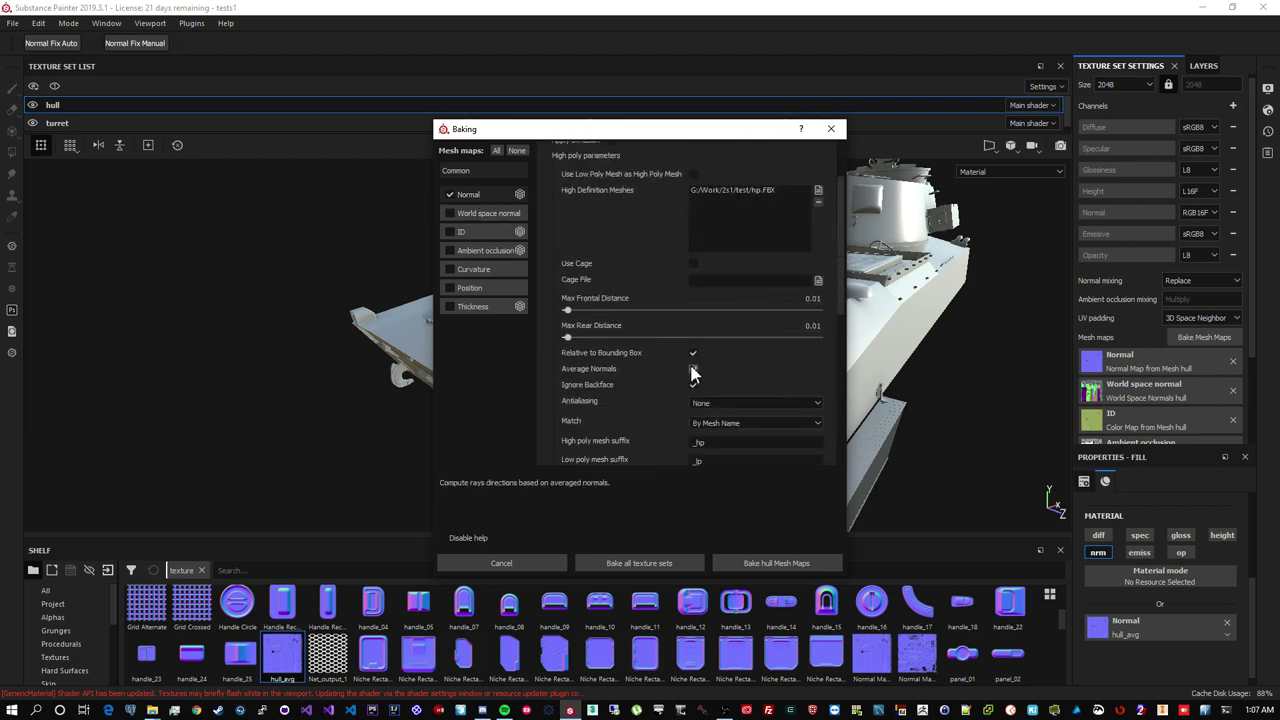
{"action": "left_click", "coordinate": [754, 560]}
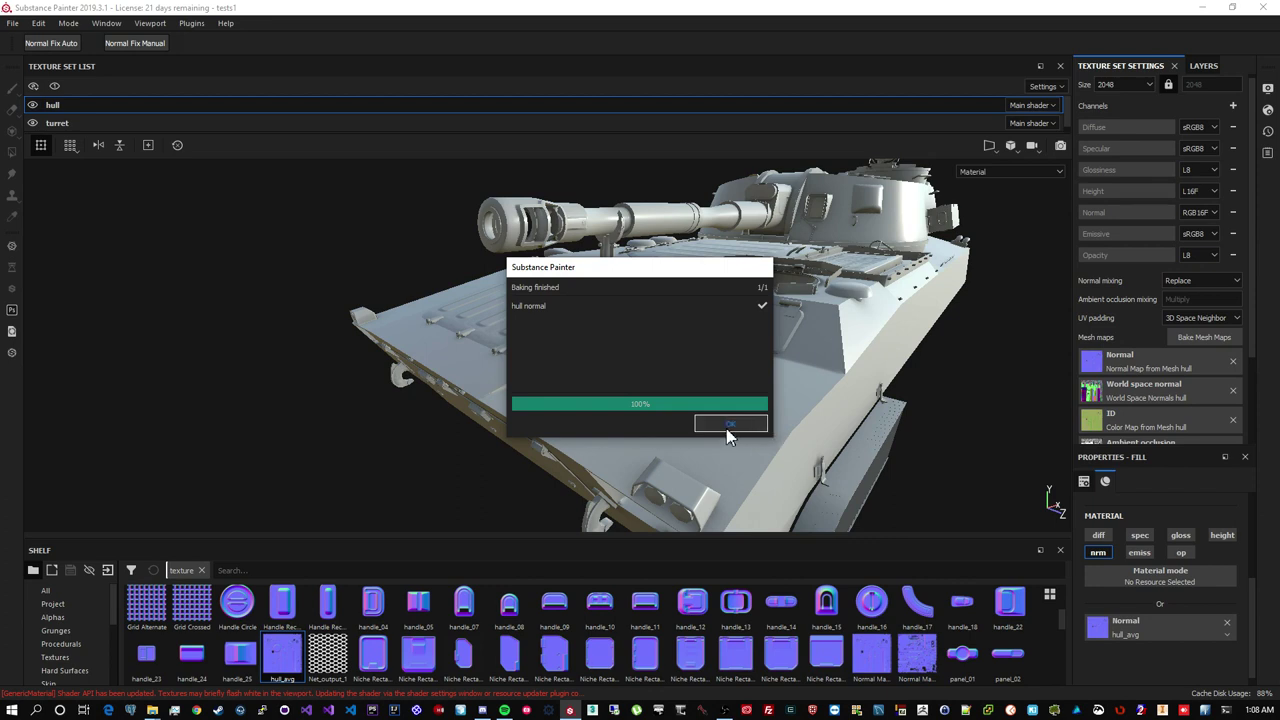
Close the baking report and show the shelf Textures, including the new Normal Map from Mesh hull
{"action": "left_click", "coordinate": [726, 425]}
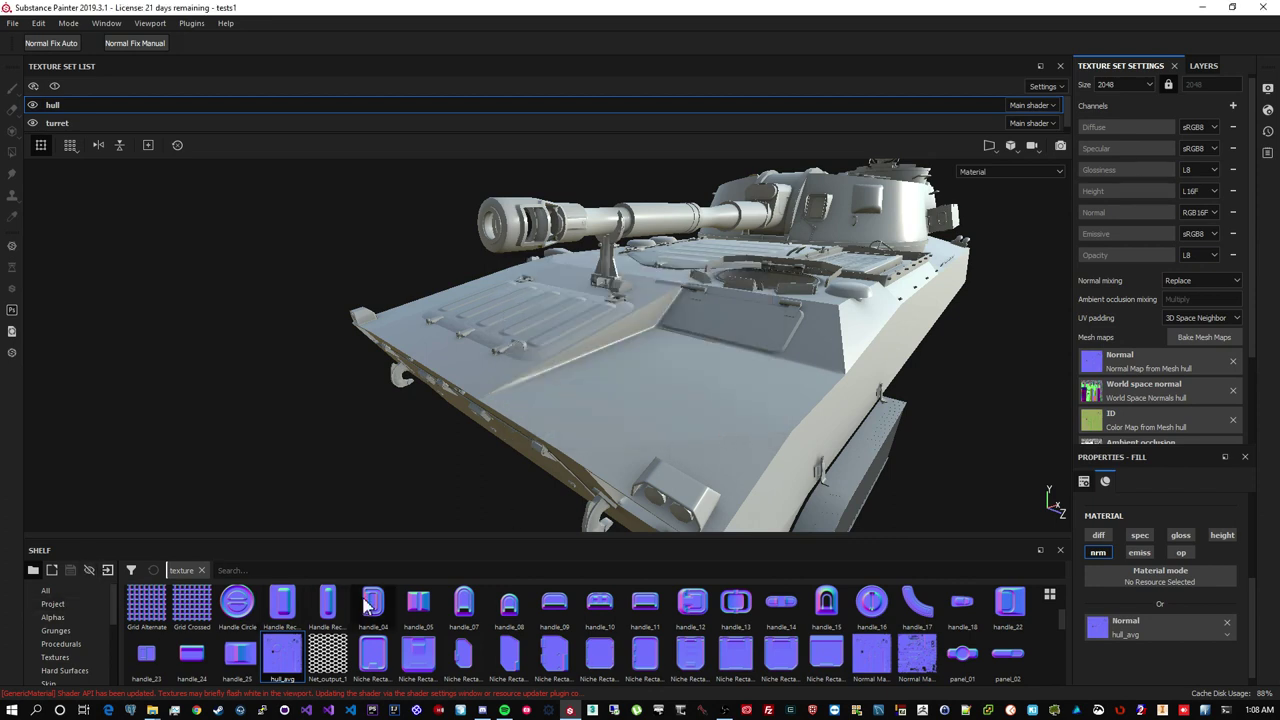
{"action": "scroll", "coordinate": [65, 615], "scroll_direction": "down", "scroll_amount": 2}
{"action": "left_click", "coordinate": [73, 620]}
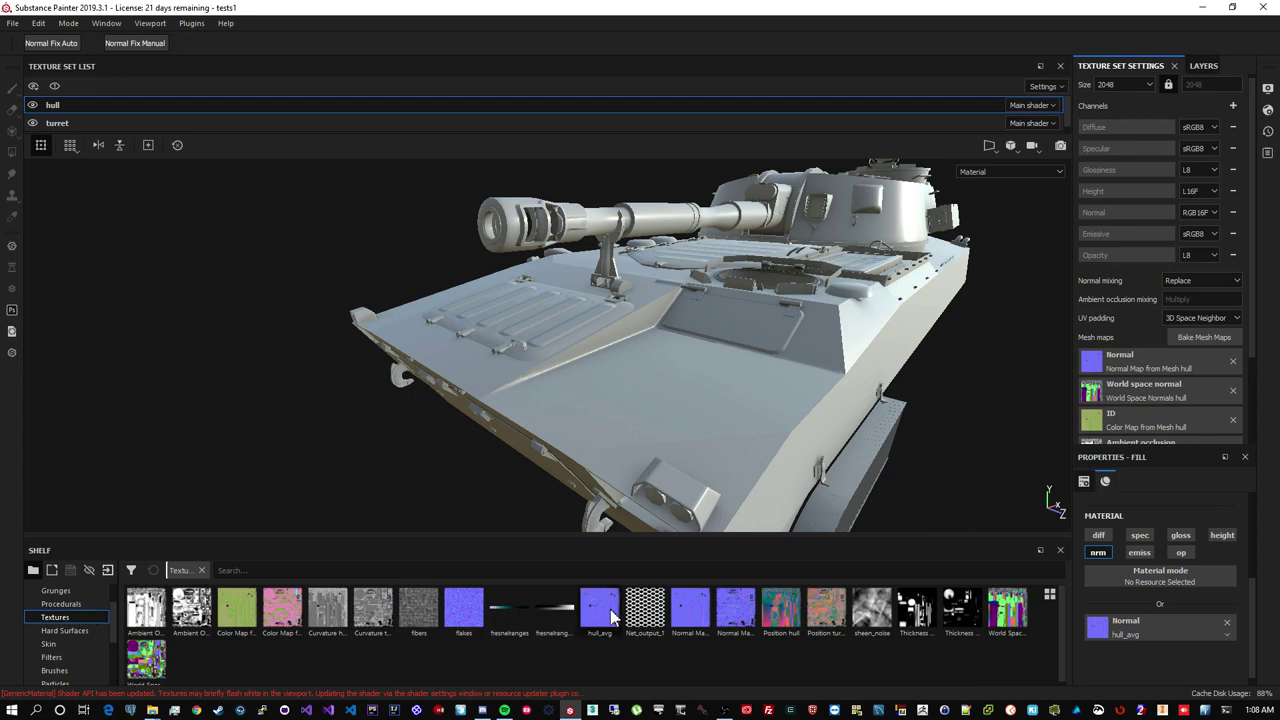
{"action": "mouse_move", "coordinate": [703, 615]}
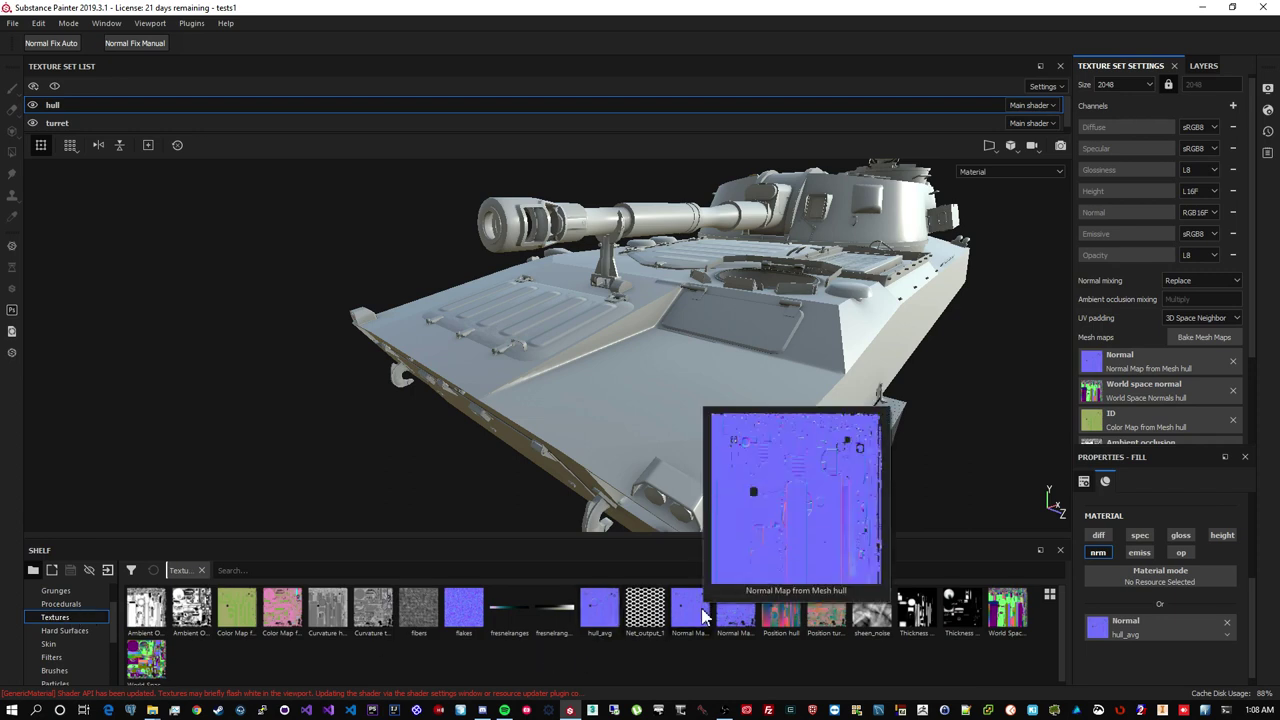
{"action": "scroll", "coordinate": [623, 303], "scroll_direction": "up", "scroll_amount": 5}
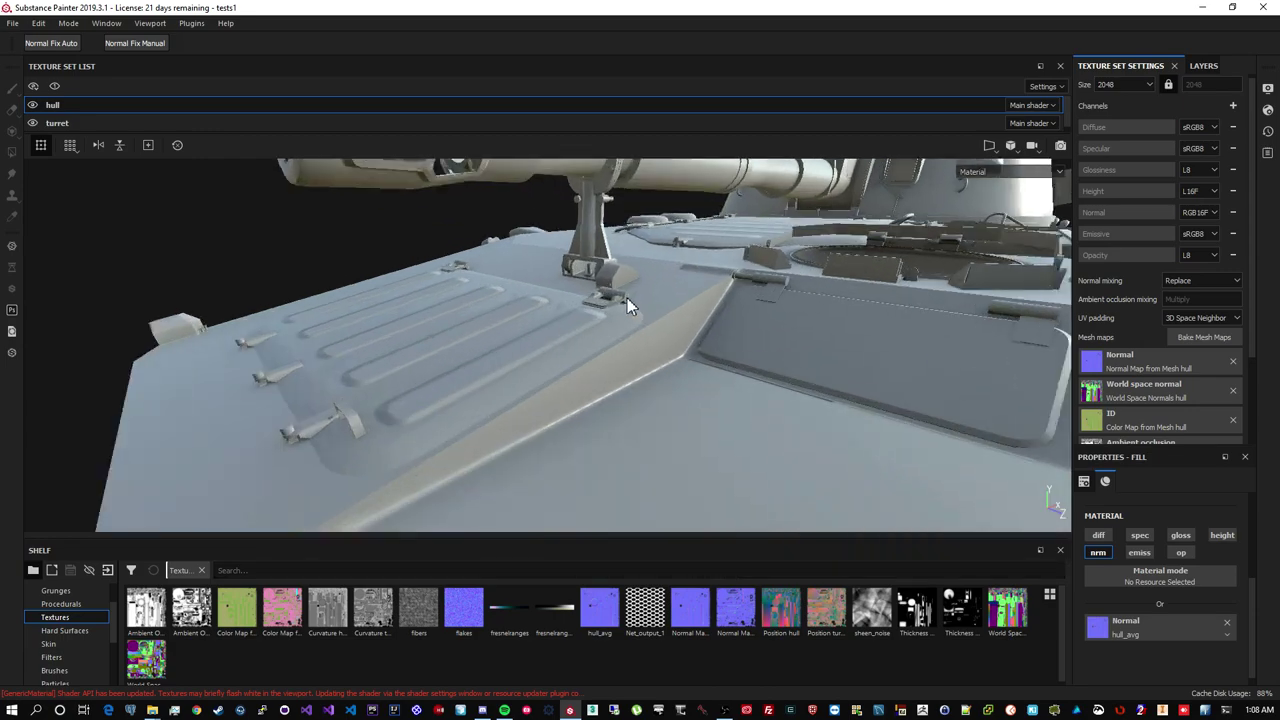
{"action": "left_click_drag", "start_coordinate": [693, 390], "coordinate": [596, 336], "text": "alt"}
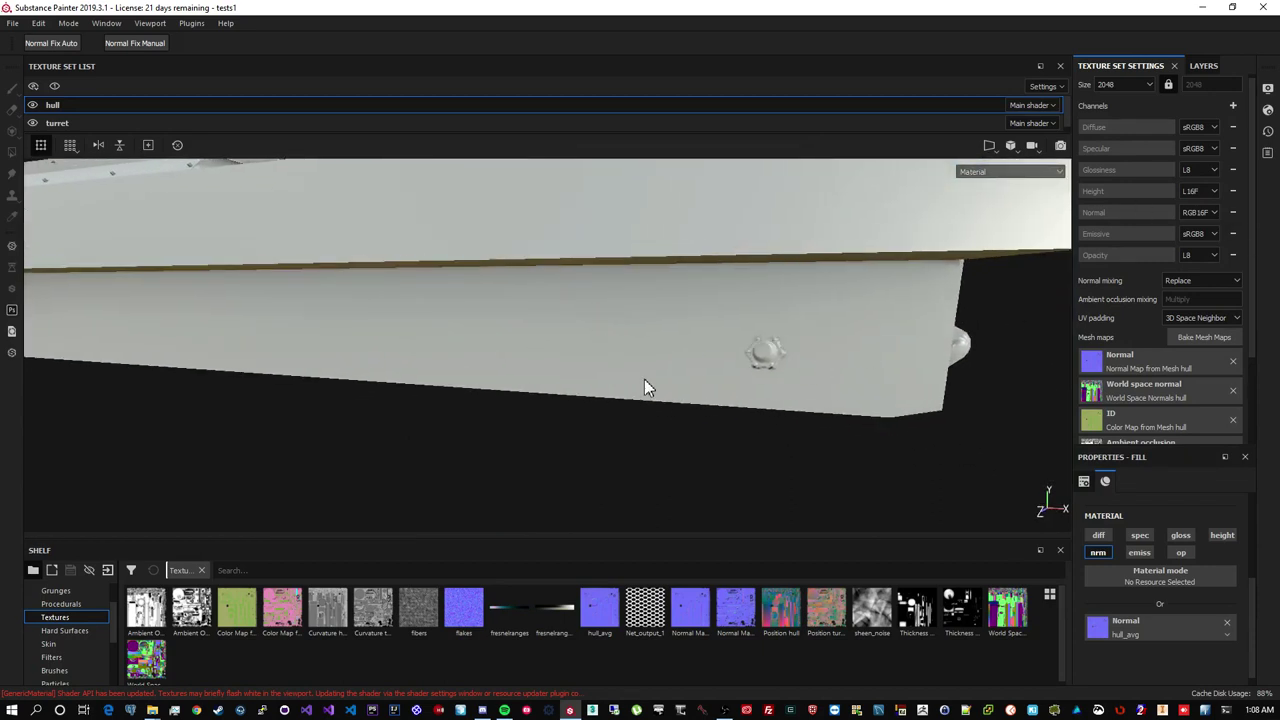
Hide the avg layer and orbit around the hull deck to compare shading
{"action": "mouse_move", "coordinate": [649, 386]}
{"action": "left_mouse_down", "text": "alt"}
{"action": "mouse_move", "coordinate": [797, 391]}
{"action": "mouse_move", "coordinate": [647, 411]}
{"action": "left_mouse_up", "text": "alt"}
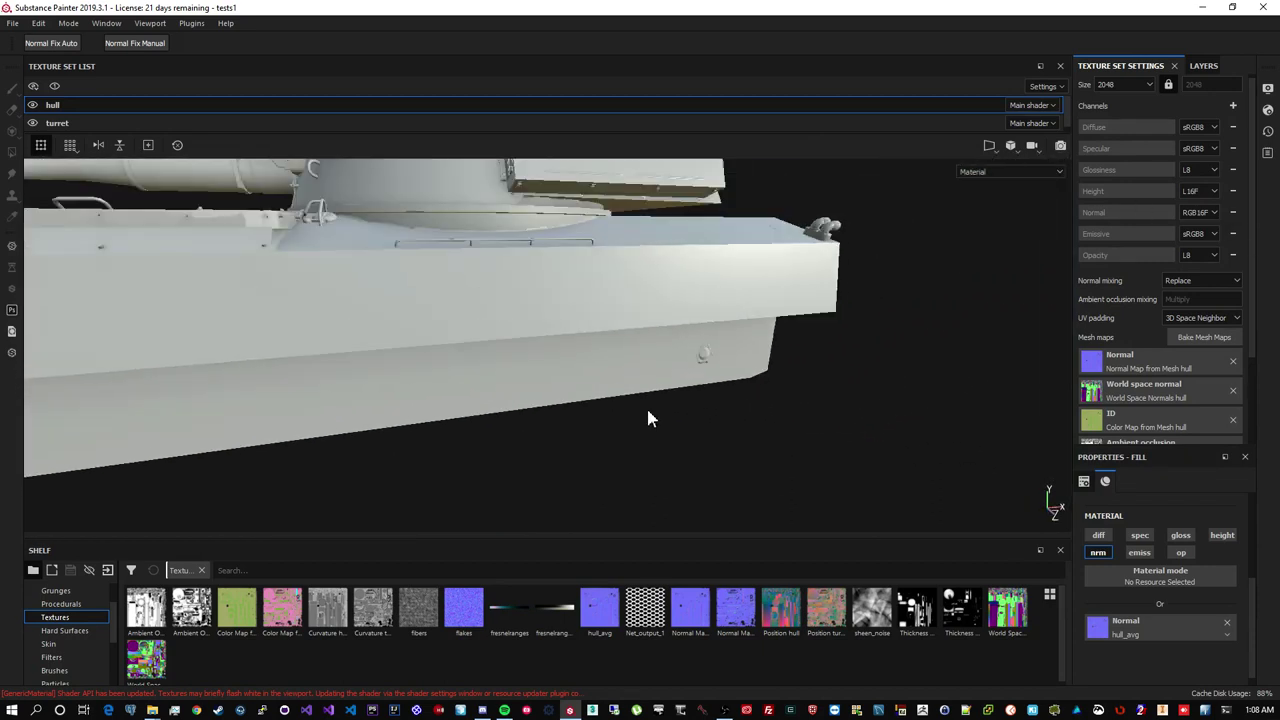
{"action": "left_click", "coordinate": [1204, 68]}
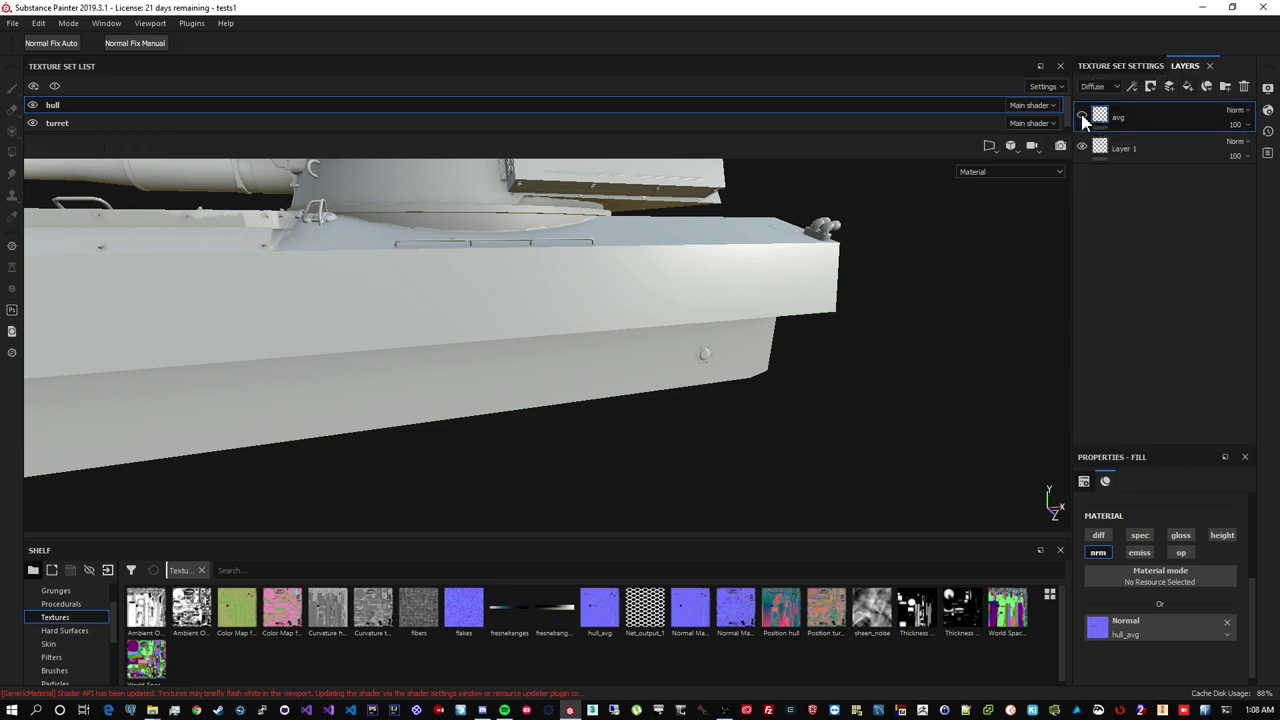
{"action": "left_click", "coordinate": [1082, 117]}
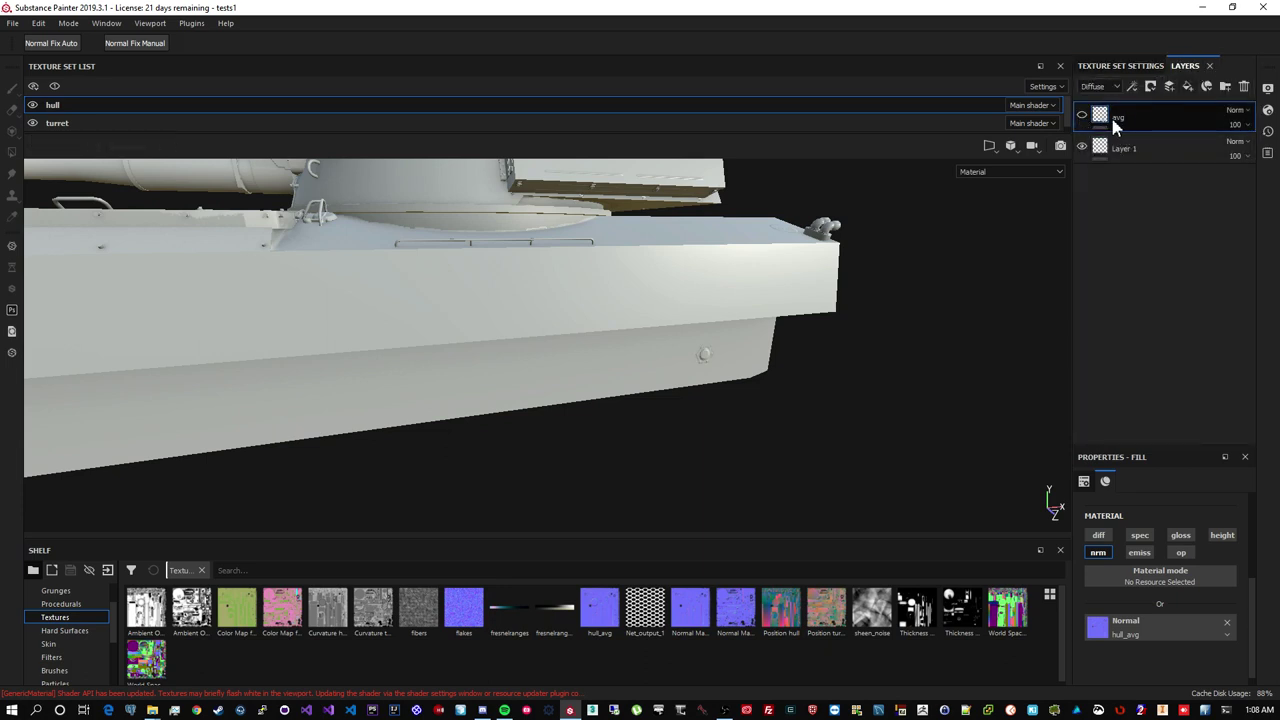
{"action": "mouse_move", "coordinate": [744, 321]}
{"action": "left_mouse_down", "text": "alt"}
{"action": "mouse_move", "coordinate": [674, 386]}
{"action": "mouse_move", "coordinate": [509, 406]}
{"action": "mouse_move", "coordinate": [1020, 280]}
{"action": "mouse_move", "coordinate": [421, 326]}
{"action": "mouse_move", "coordinate": [400, 355]}
{"action": "mouse_move", "coordinate": [705, 280]}
{"action": "mouse_move", "coordinate": [548, 350]}
{"action": "mouse_move", "coordinate": [734, 257]}
{"action": "mouse_move", "coordinate": [631, 291]}
{"action": "mouse_move", "coordinate": [508, 289]}
{"action": "mouse_move", "coordinate": [497, 303]}
{"action": "mouse_move", "coordinate": [512, 304]}
{"action": "left_mouse_up", "text": "alt"}
{"action": "mouse_move", "coordinate": [632, 252]}
{"action": "left_mouse_down", "text": "alt"}
{"action": "mouse_move", "coordinate": [526, 266]}
{"action": "mouse_move", "coordinate": [537, 267]}
{"action": "left_mouse_up", "text": "alt"}
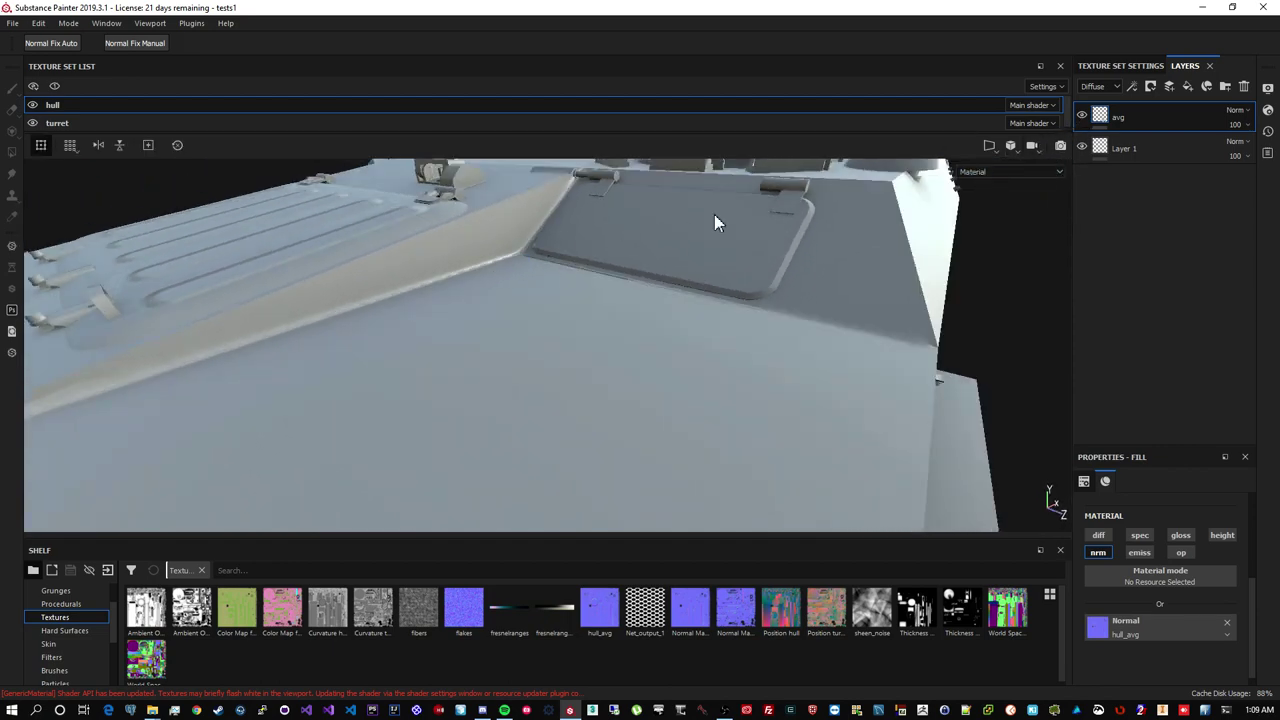
{"action": "scroll", "coordinate": [544, 310], "scroll_direction": "down", "scroll_amount": 5}
{"action": "left_click_drag", "start_coordinate": [703, 249], "coordinate": [686, 271], "text": "alt"}
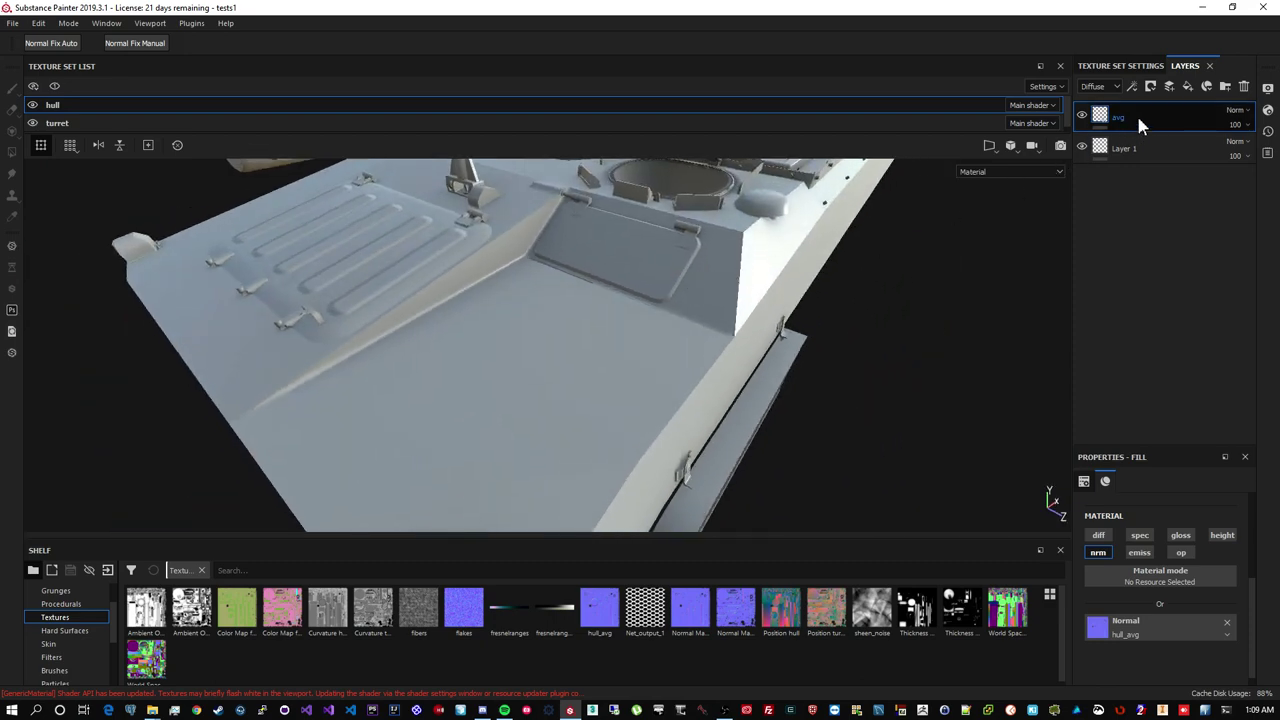
Show the Normal channel in the layer stack and add a UV Border Distance generator to avg
{"action": "left_click", "coordinate": [1105, 84]}
{"action": "left_click", "coordinate": [1100, 141]}
{"action": "right_click", "coordinate": [1096, 114]}
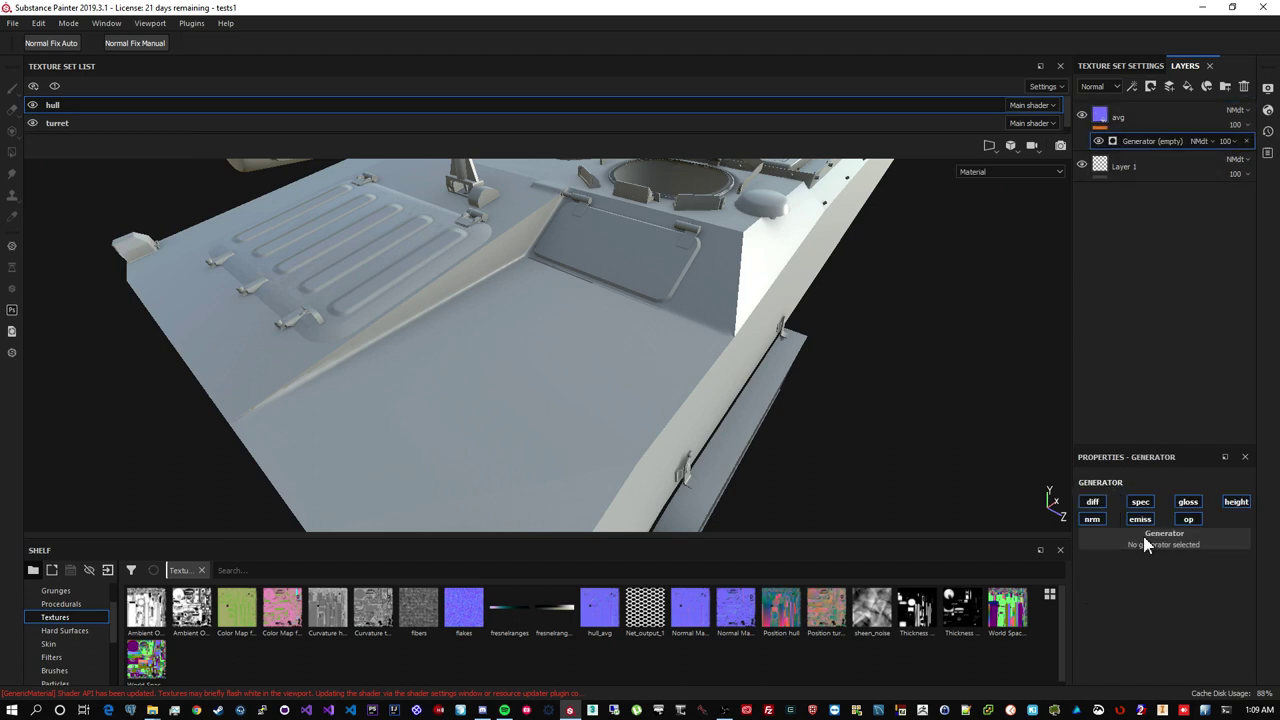
{"action": "left_click", "coordinate": [1146, 549]}
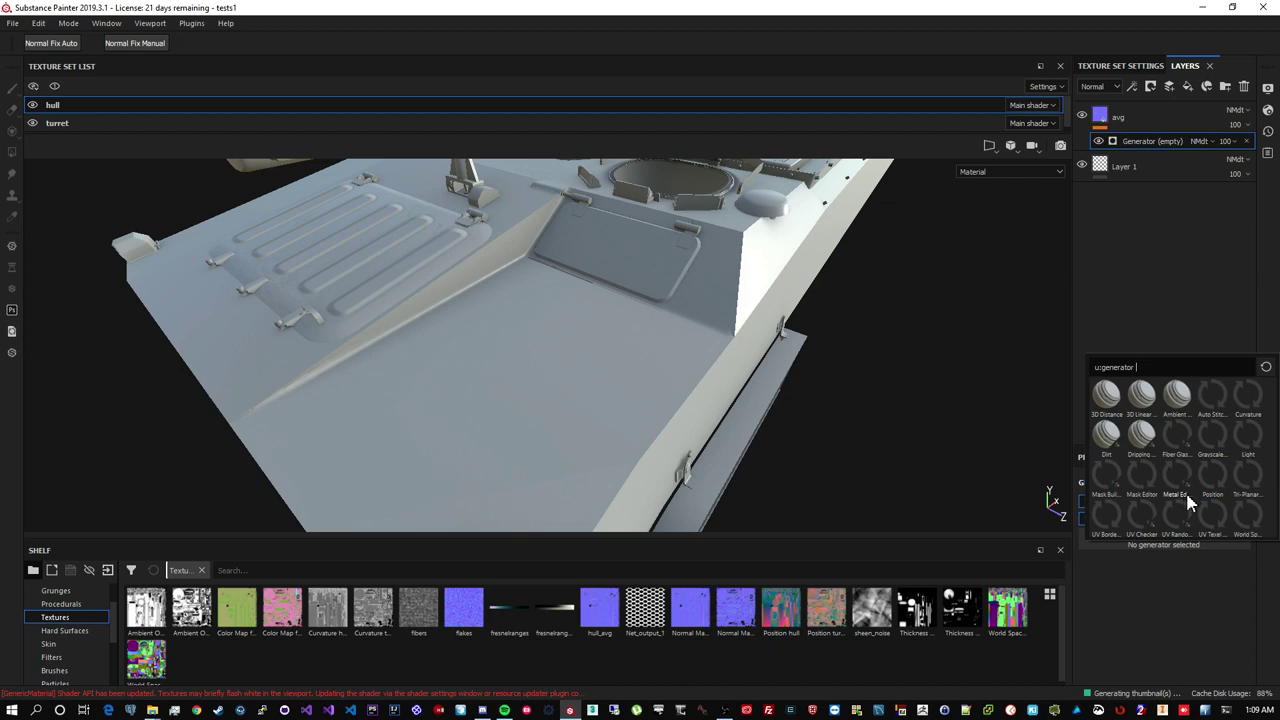
{"action": "left_click", "coordinate": [1105, 518]}
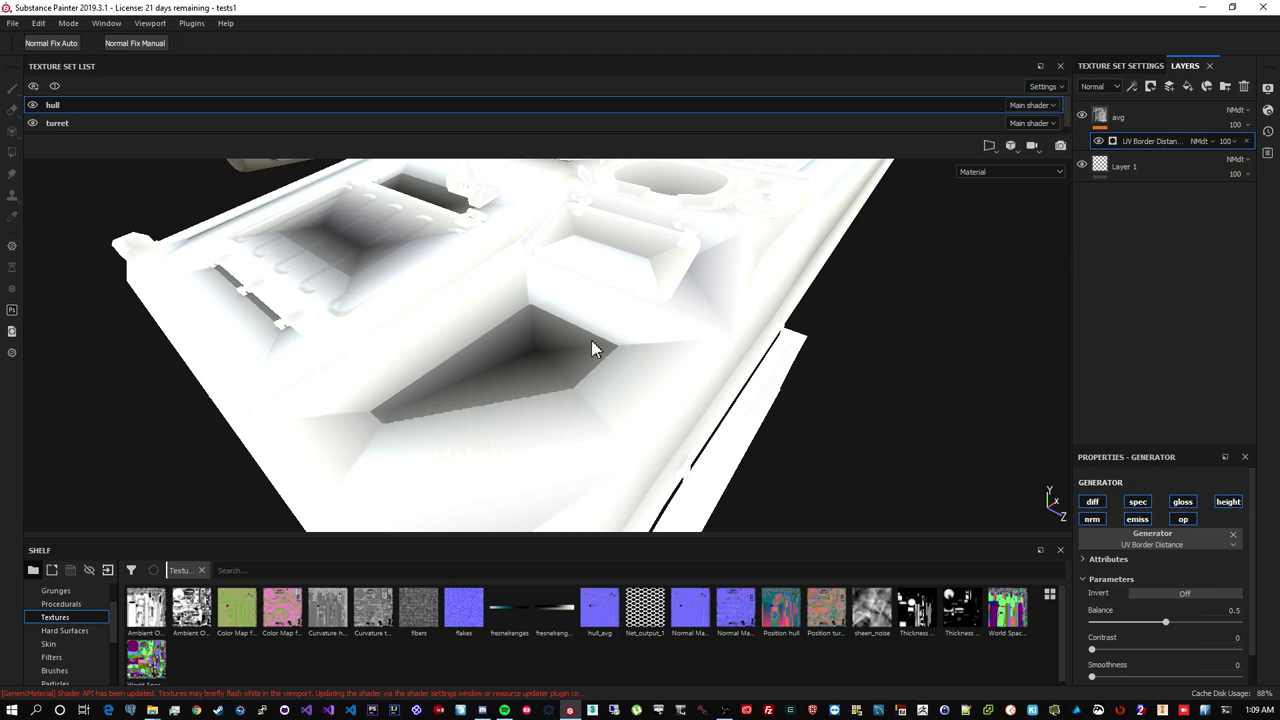
Remove the UV Border Distance effect from the avg layer
{"action": "left_click_drag", "start_coordinate": [596, 332], "coordinate": [646, 318], "text": "alt"}
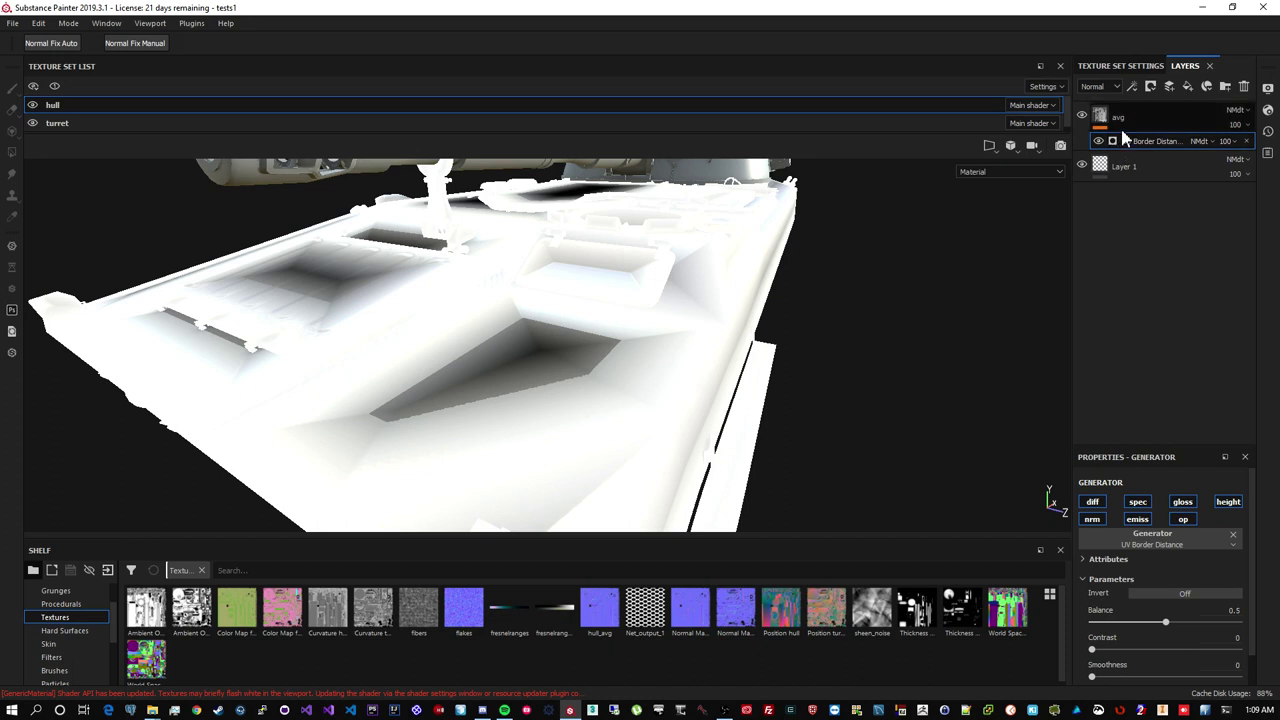
{"action": "right_click", "coordinate": [1144, 144]}
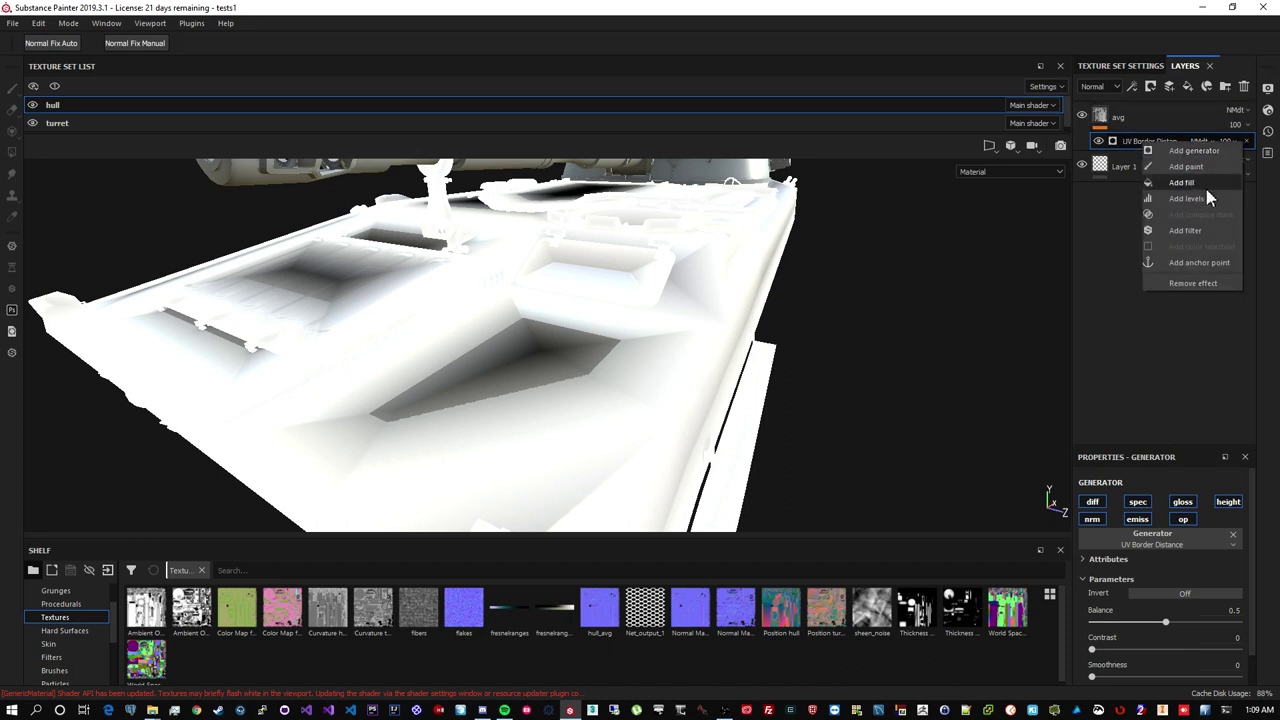
{"action": "left_click", "coordinate": [1193, 283]}
Give the avg layer a black mask with a UV Border Distance generator
{"action": "right_click", "coordinate": [1118, 122]}
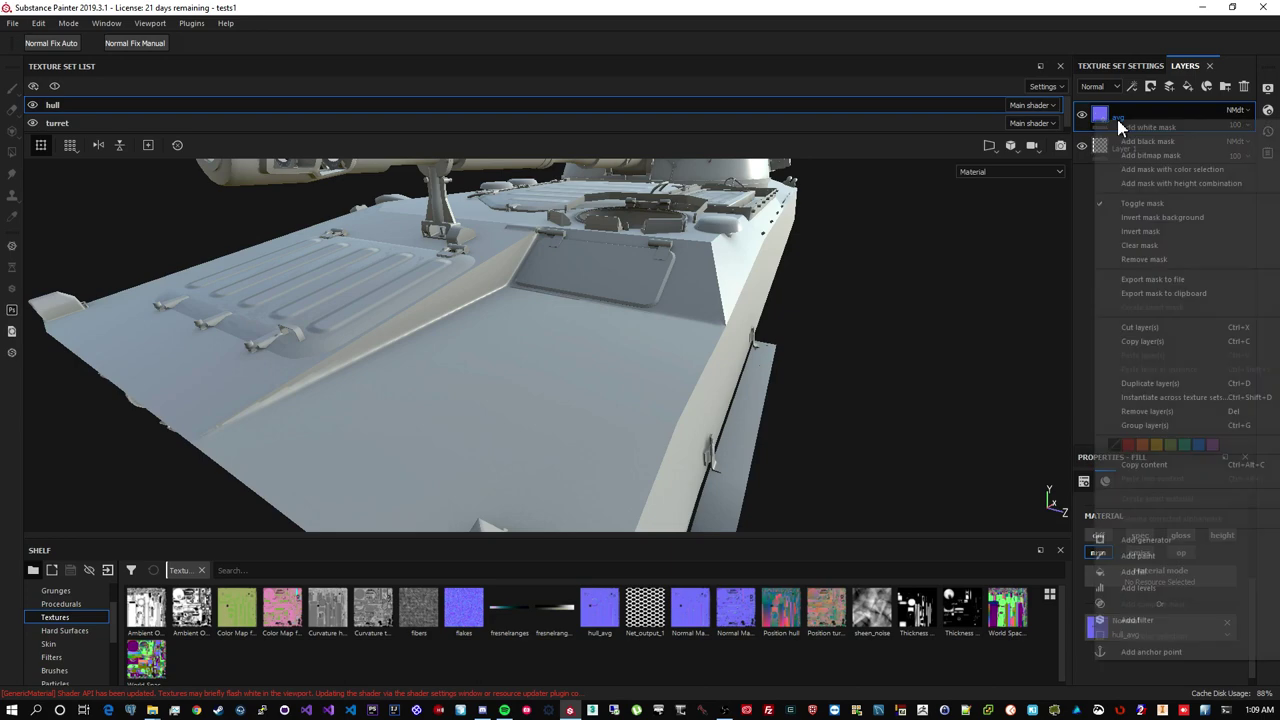
{"action": "left_click", "coordinate": [1170, 141]}
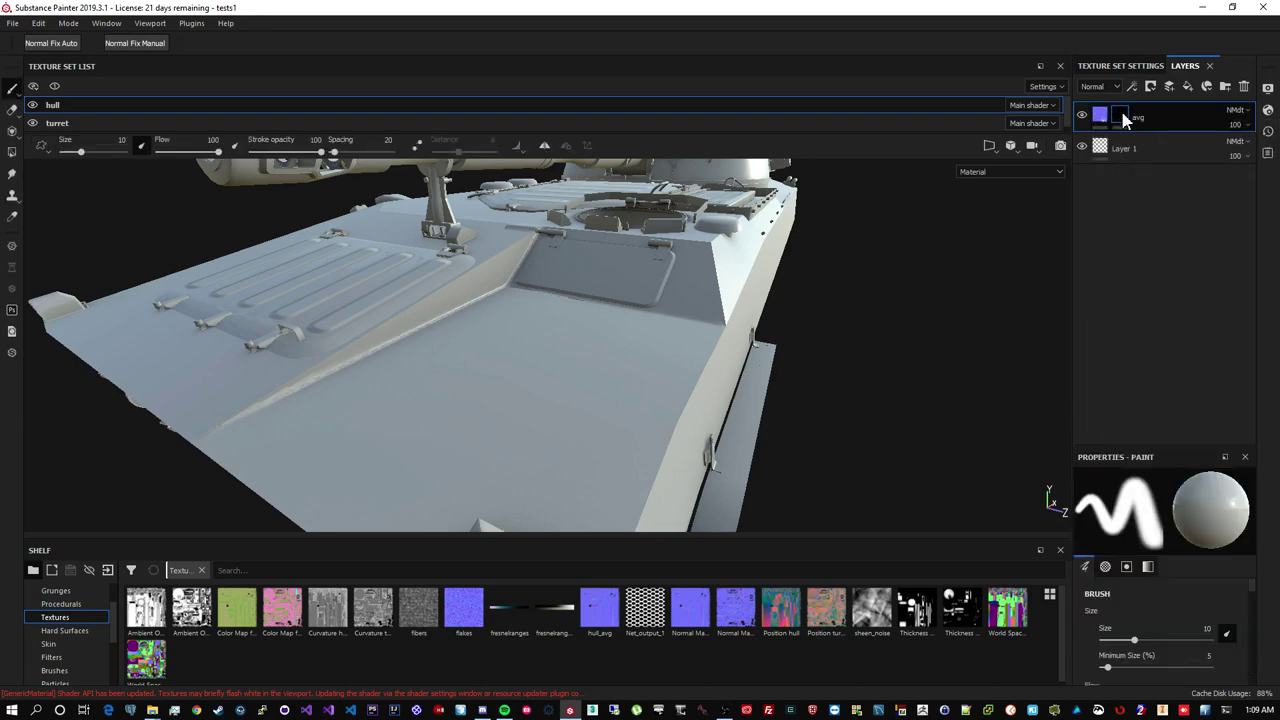
{"action": "right_click", "coordinate": [1122, 120]}
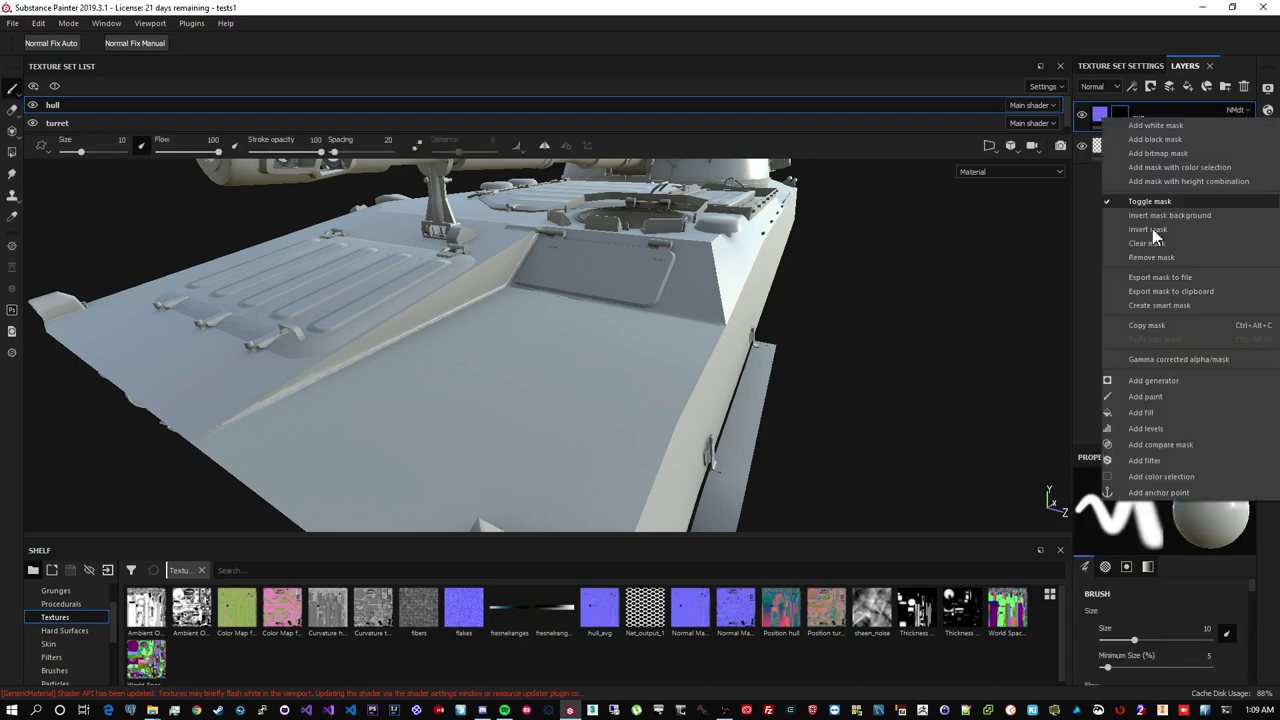
{"action": "left_click", "coordinate": [1200, 379]}
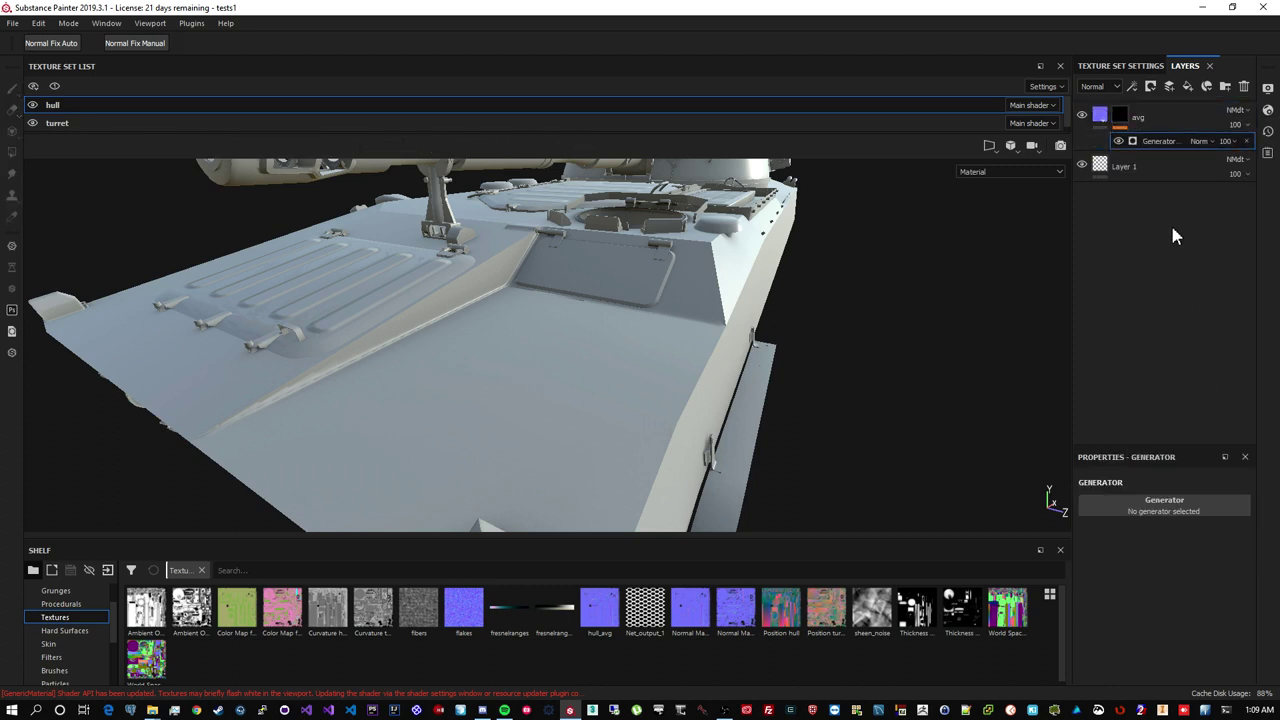
{"action": "left_click", "coordinate": [1166, 508]}
{"action": "left_click", "coordinate": [1104, 674]}
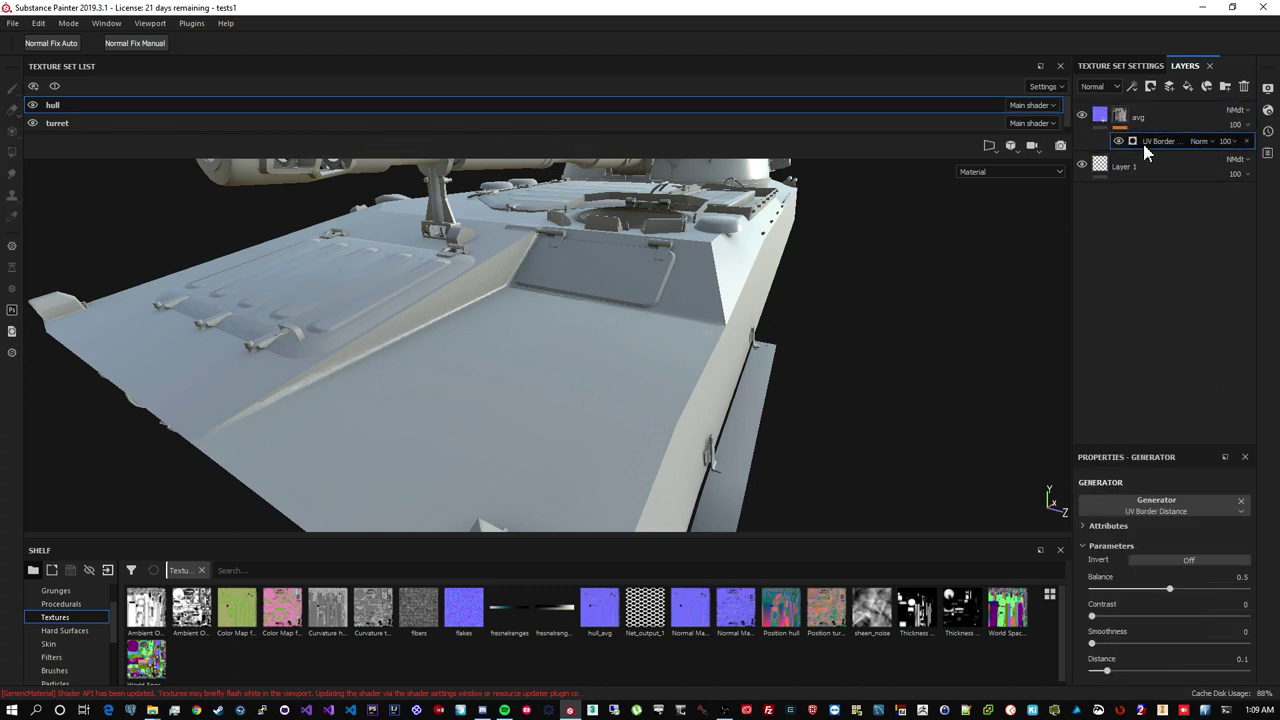
Adjust the UV Border Distance generator's Distance, ending at 0
{"action": "left_click_drag", "start_coordinate": [503, 363], "coordinate": [617, 295], "text": "alt"}
{"action": "scroll", "coordinate": [617, 295], "scroll_direction": "up", "scroll_amount": 3}
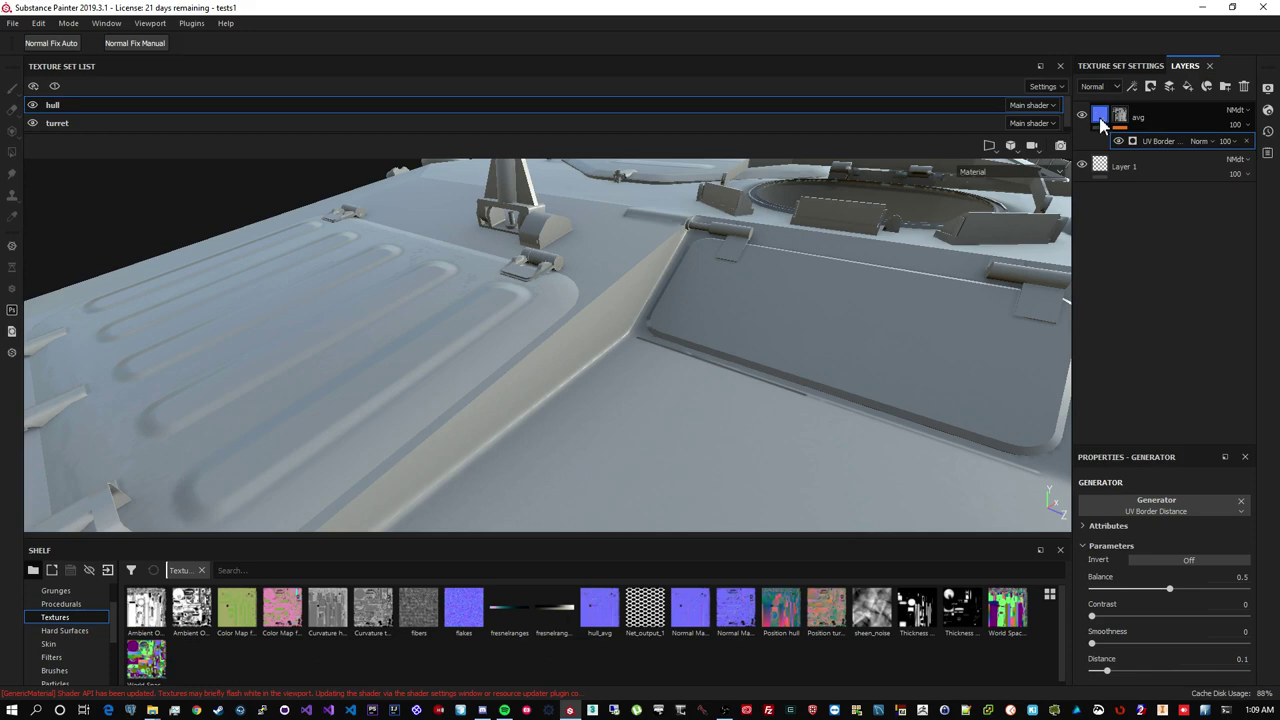
{"action": "scroll", "coordinate": [607, 357], "scroll_direction": "up", "scroll_amount": 3}
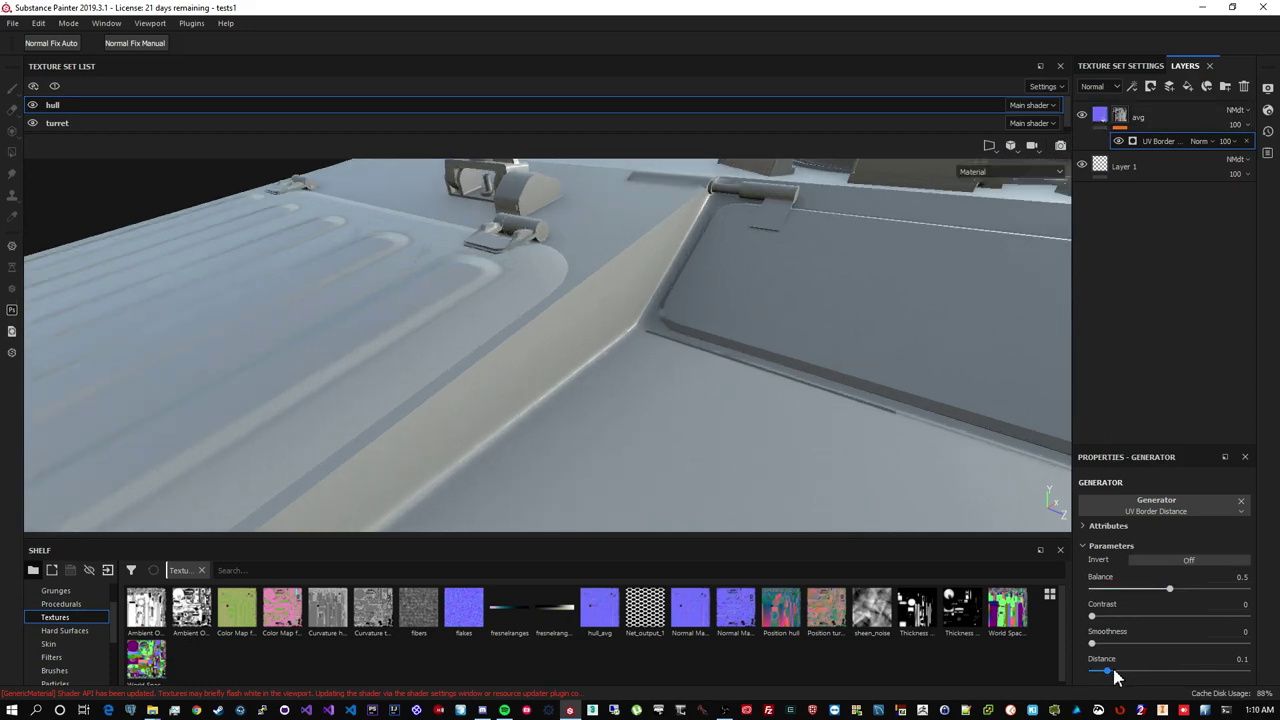
{"action": "mouse_move", "coordinate": [1107, 670]}
{"action": "left_mouse_down"}
{"action": "mouse_move", "coordinate": [1177, 671]}
{"action": "mouse_move", "coordinate": [1057, 674]}
{"action": "mouse_move", "coordinate": [1105, 673]}
{"action": "mouse_move", "coordinate": [1090, 672]}
{"action": "left_mouse_up"}
{"action": "left_click_drag", "start_coordinate": [735, 388], "coordinate": [652, 392], "text": "alt"}
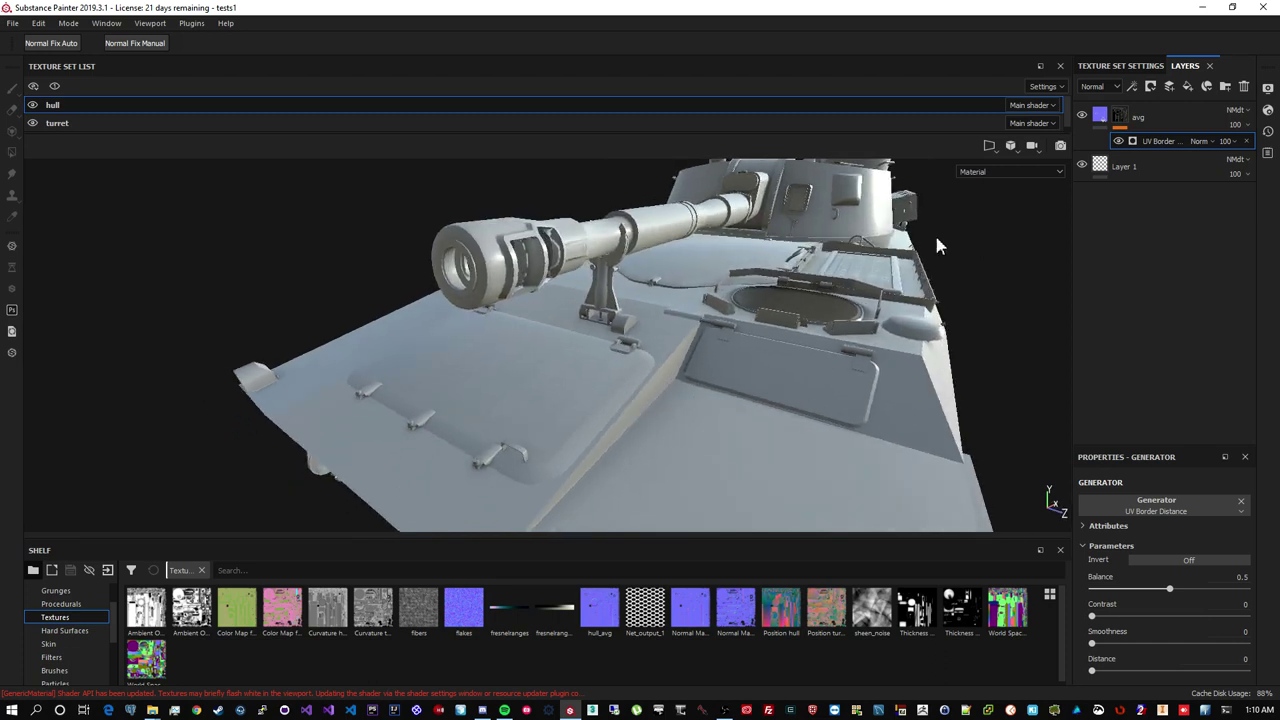
Export the Normal Map from Mesh hull resource to the test folder
{"action": "right_click", "coordinate": [695, 615]}
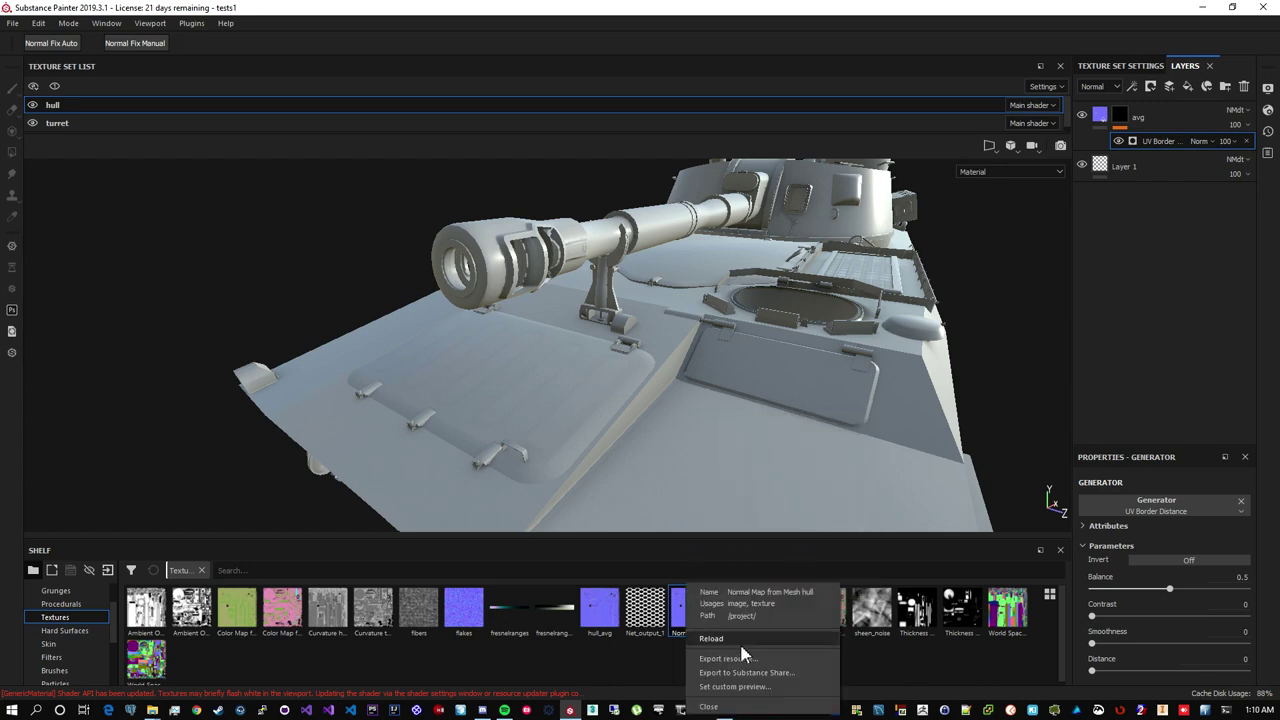
{"action": "left_click", "coordinate": [745, 660]}
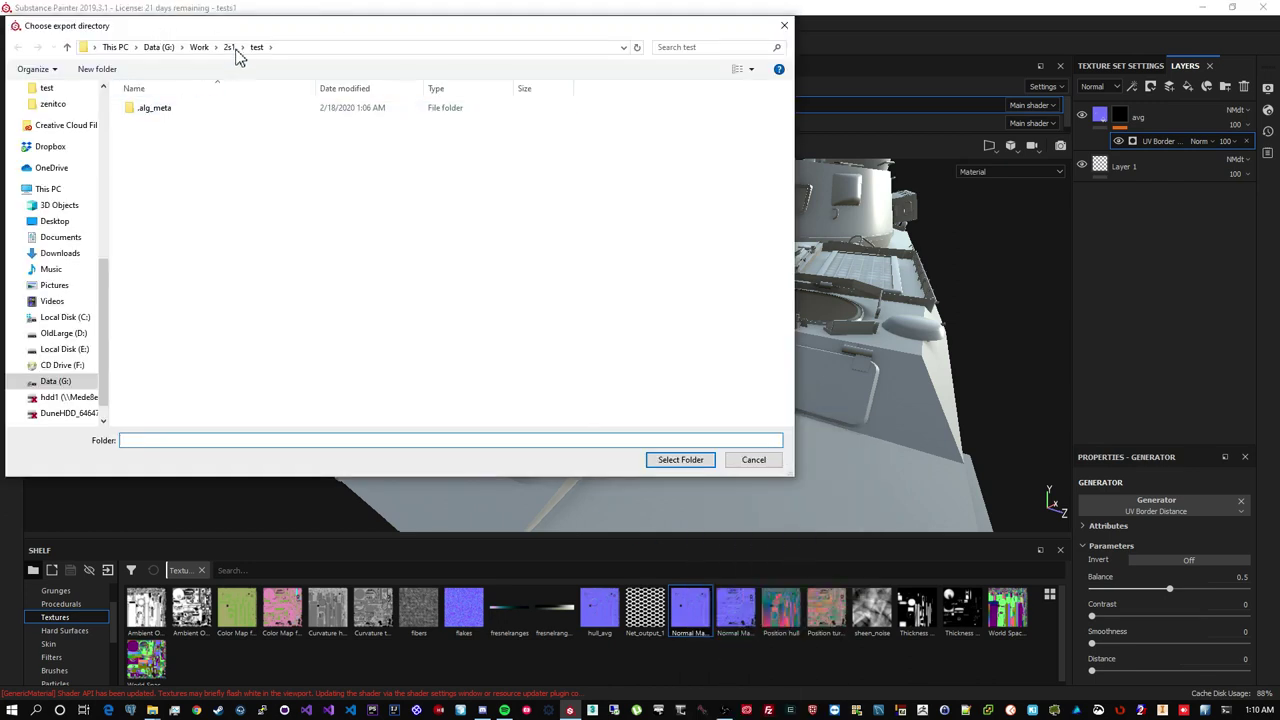
{"action": "left_click", "coordinate": [680, 460]}
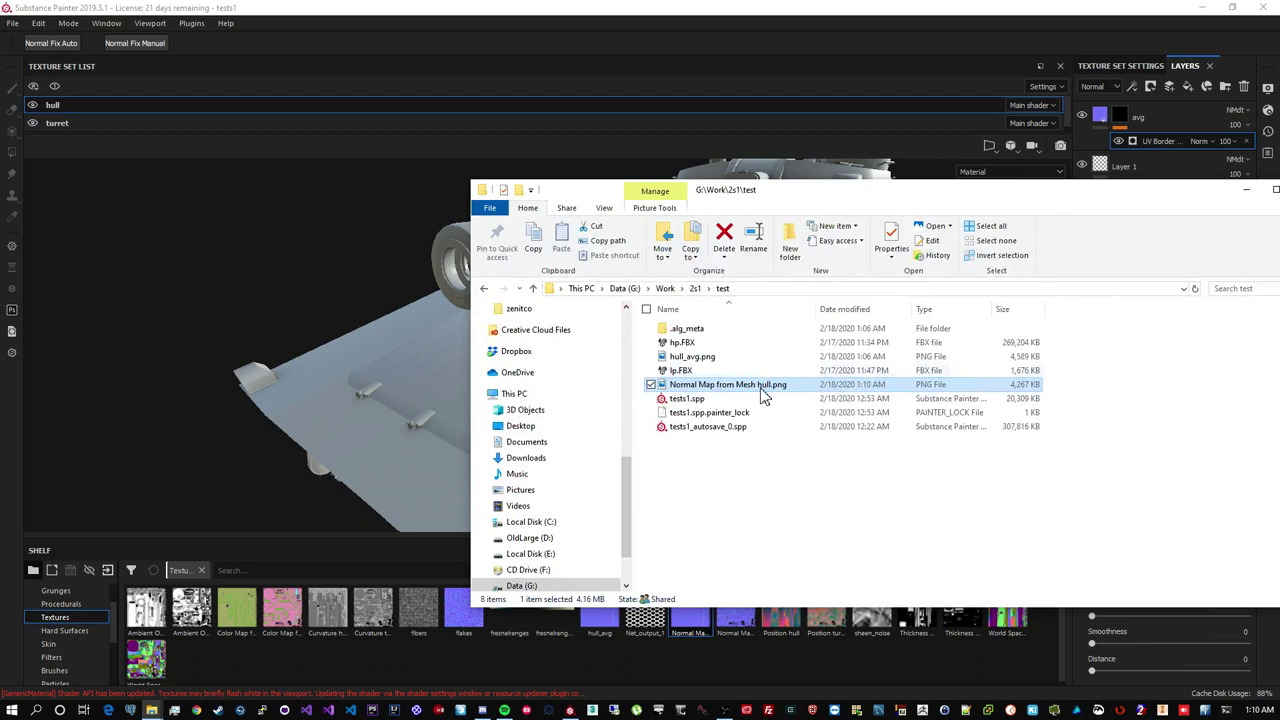
Rename the exported normal map PNG to hull_nonavg
{"action": "left_click", "coordinate": [755, 386]}
{"action": "type", "text": "hull_nonavg"}
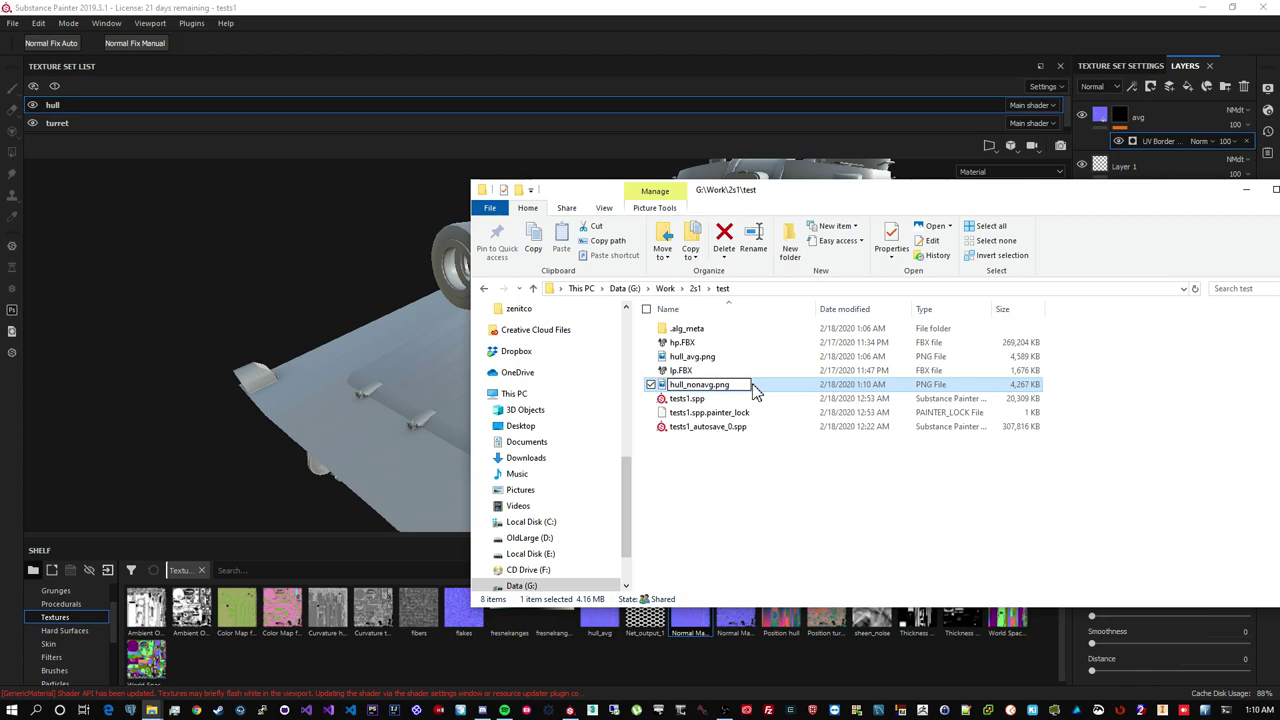
{"action": "key", "text": "Return"}
Import hull_nonavg.png as a texture into the tests1 project
{"action": "mouse_move", "coordinate": [723, 371]}
{"action": "left_mouse_down"}
{"action": "mouse_move", "coordinate": [543, 686]}
{"action": "mouse_move", "coordinate": [557, 677]}
{"action": "left_mouse_up"}
{"action": "left_click", "coordinate": [737, 149]}
{"action": "left_click", "coordinate": [808, 222]}
{"action": "left_click", "coordinate": [834, 268]}
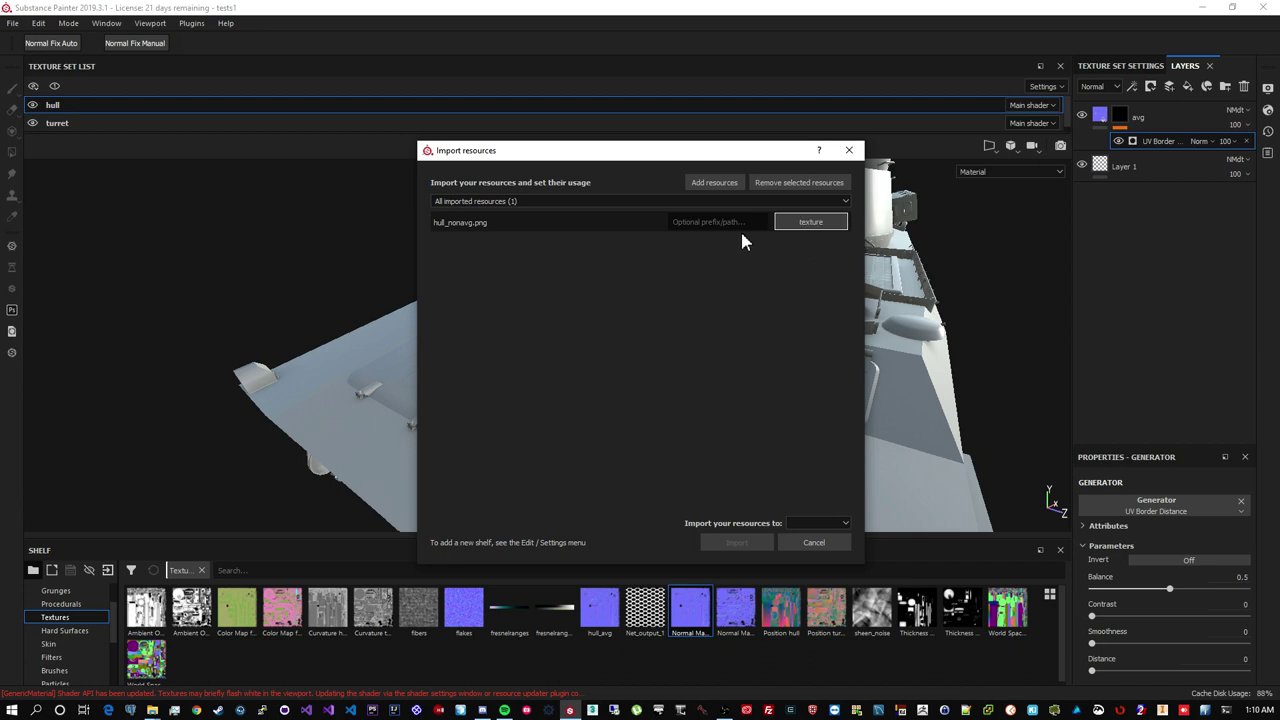
{"action": "left_click", "coordinate": [832, 521]}
{"action": "left_click", "coordinate": [826, 545]}
{"action": "left_click", "coordinate": [736, 543]}
Show the shelf's Textures category and select Layer 1 in the stack
{"action": "scroll", "coordinate": [73, 640], "scroll_direction": "up", "scroll_amount": 3}
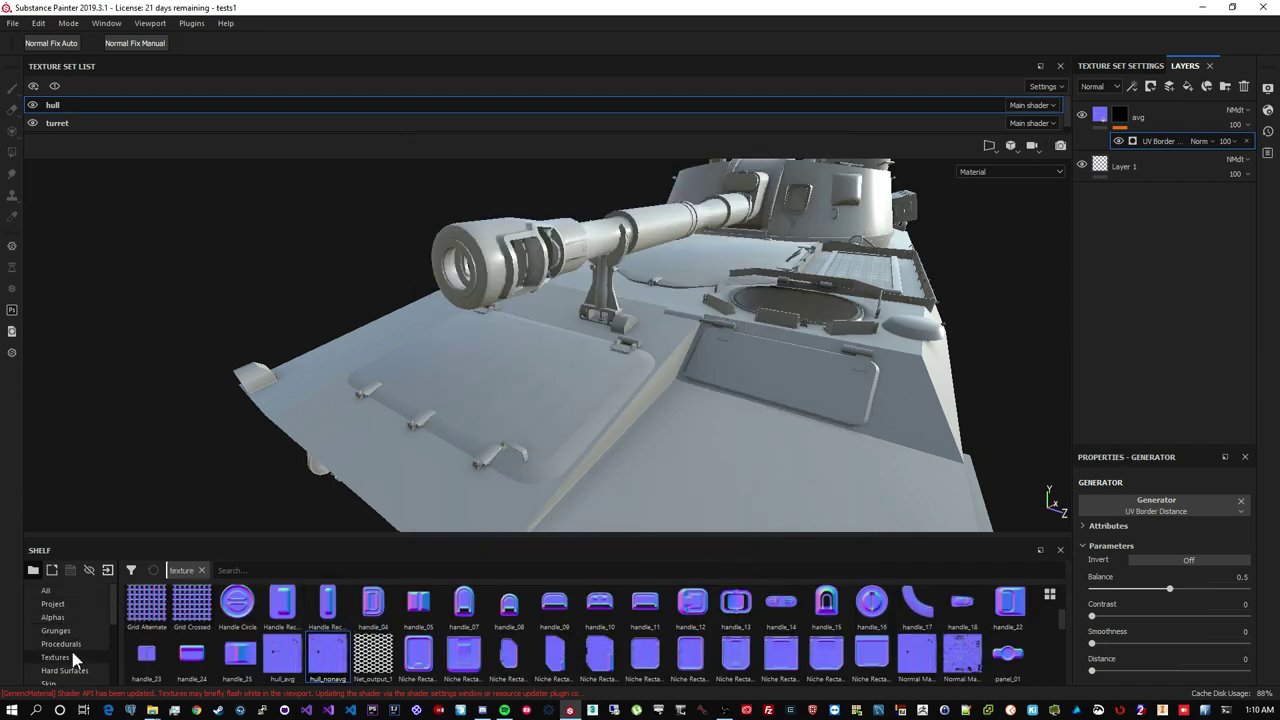
{"action": "left_click", "coordinate": [73, 660]}
{"action": "left_click", "coordinate": [1163, 171]}
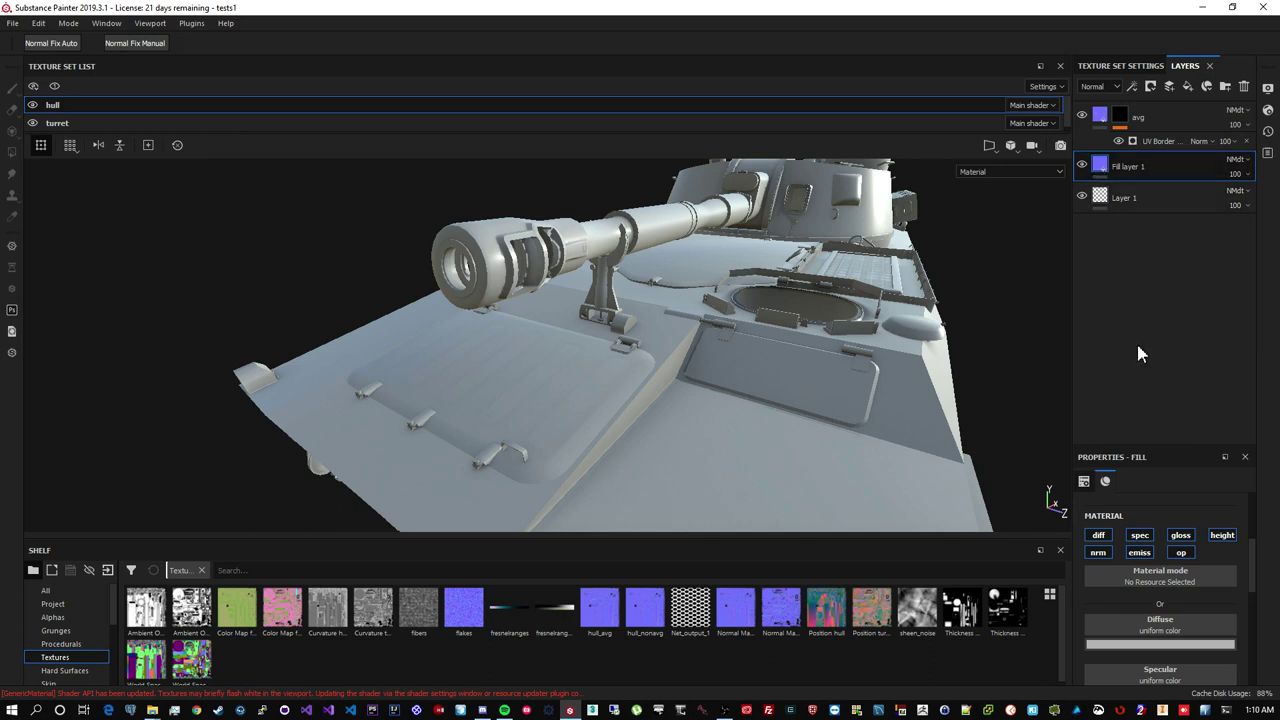
Limit Fill layer 1 to the normal channel and load hull_nonavg as its normal
{"action": "left_click", "coordinate": [1098, 536]}
{"action": "left_click", "coordinate": [1139, 535]}
{"action": "left_click", "coordinate": [1180, 535]}
{"action": "left_click", "coordinate": [1222, 535]}
{"action": "left_click", "coordinate": [1181, 552]}
{"action": "left_click", "coordinate": [1139, 552]}
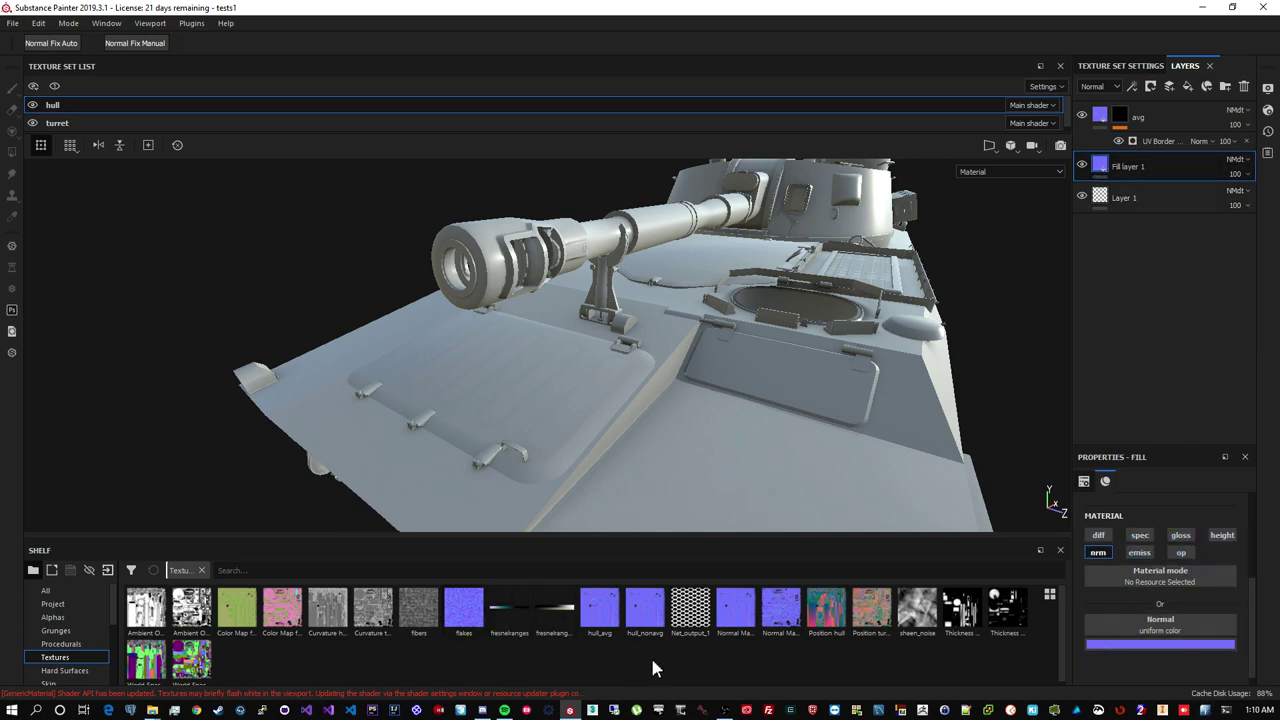
{"action": "left_click_drag", "start_coordinate": [645, 626], "coordinate": [1160, 630]}
Raise the avg mask's UV Border Distance generator slightly, to 0.04
{"action": "scroll", "coordinate": [688, 386], "scroll_direction": "up", "scroll_amount": 5}
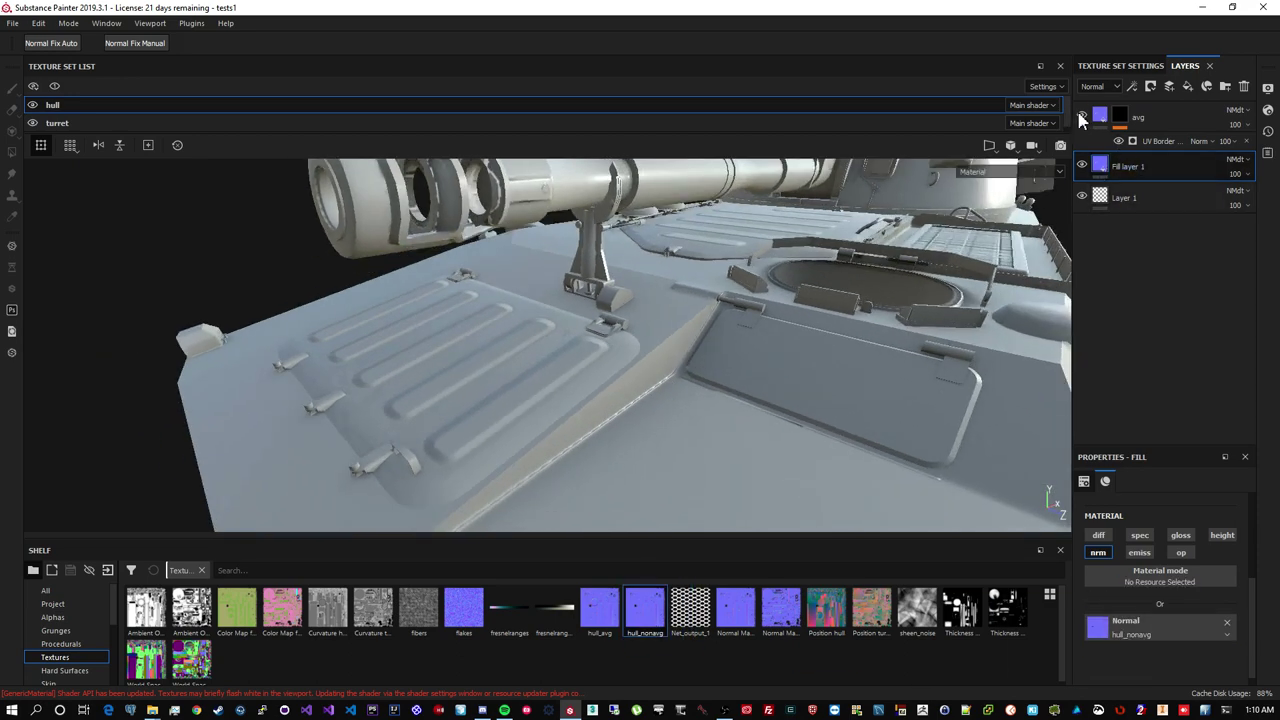
{"action": "left_click", "coordinate": [1144, 140]}
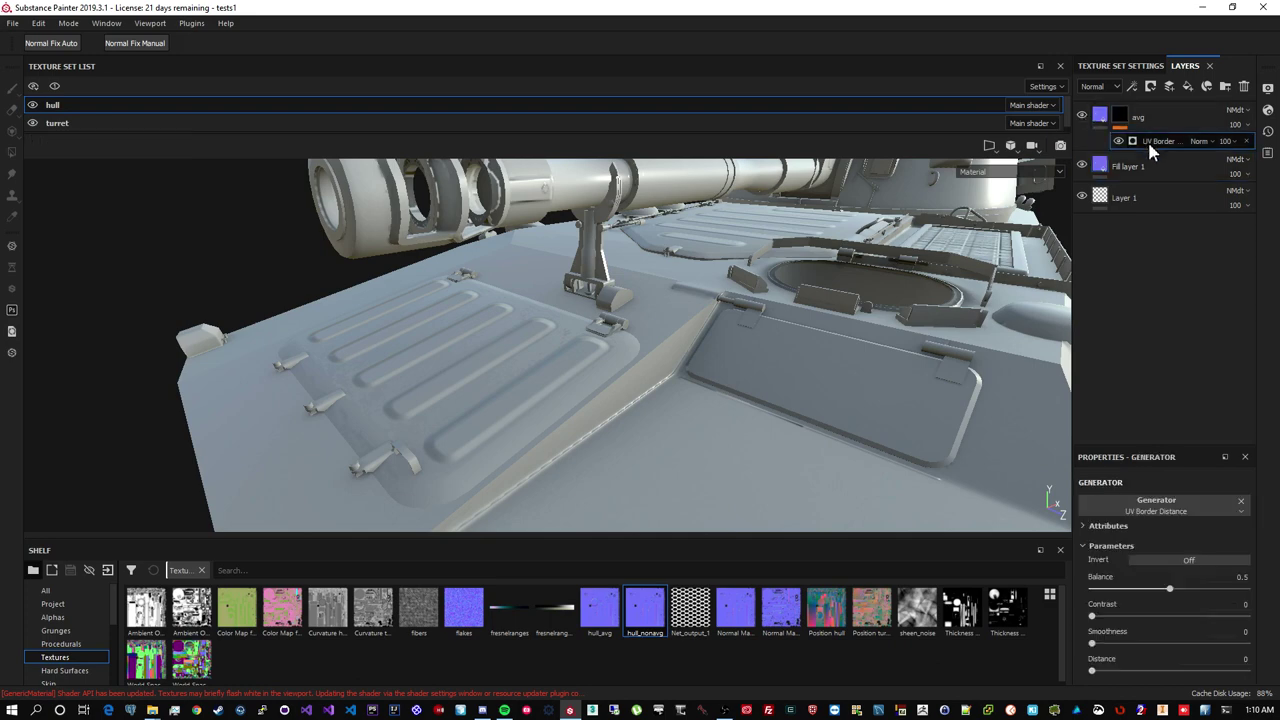
{"action": "mouse_move", "coordinate": [1092, 671]}
{"action": "left_mouse_down"}
{"action": "mouse_move", "coordinate": [1118, 677]}
{"action": "mouse_move", "coordinate": [1097, 675]}
{"action": "left_mouse_up"}
Switch the avg layer's normal blend from NMdt to Normal and set UV Border Distance to 0.03
{"action": "left_click", "coordinate": [1236, 121]}
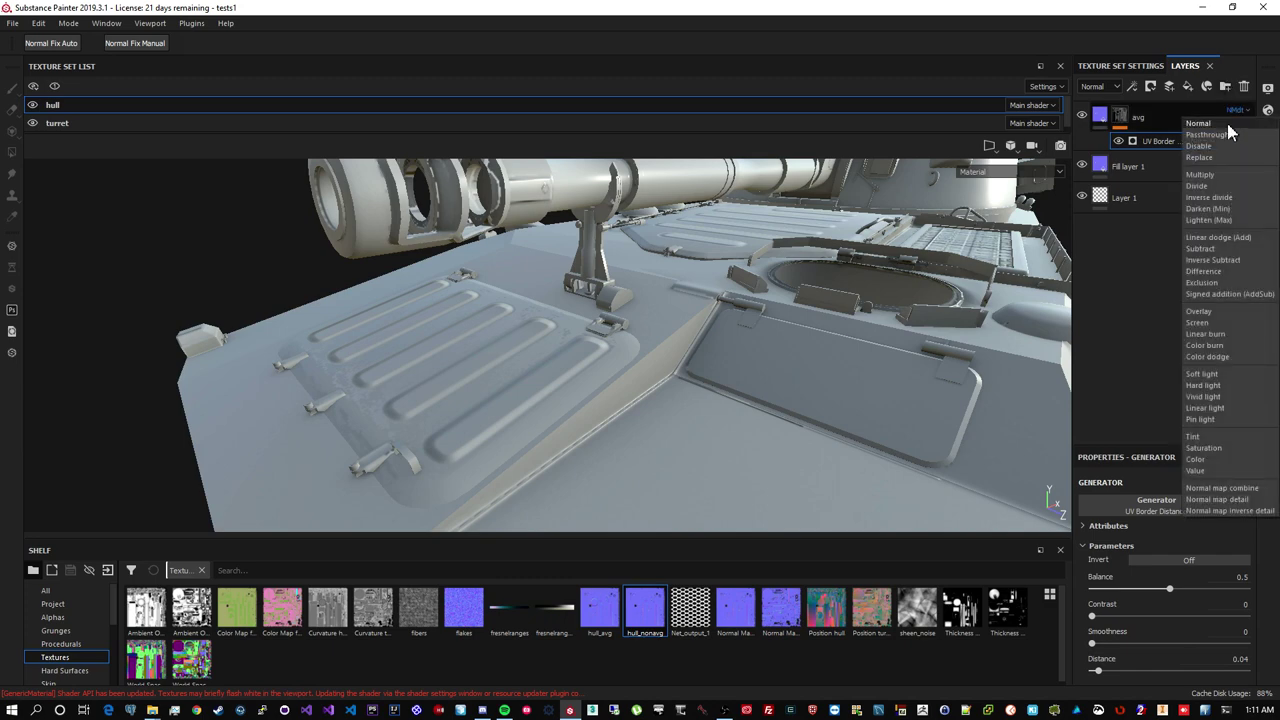
{"action": "left_click", "coordinate": [1230, 130]}
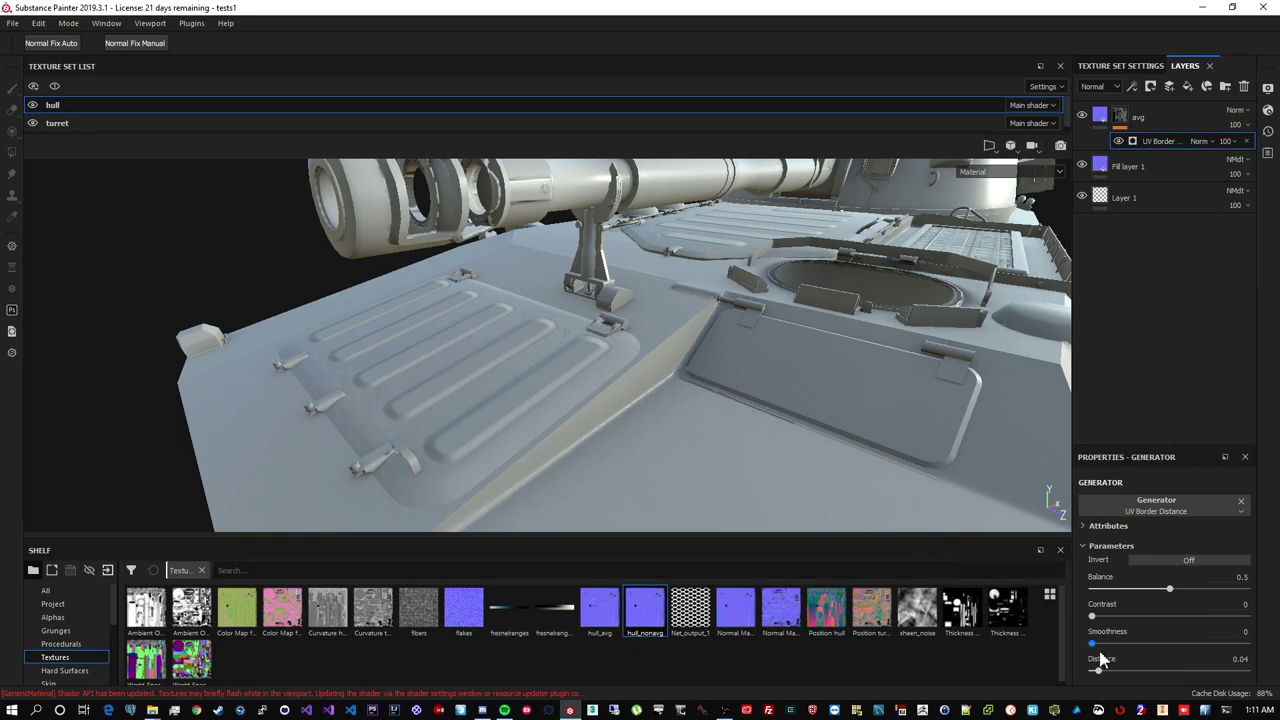
{"action": "mouse_move", "coordinate": [1094, 674]}
{"action": "left_mouse_down"}
{"action": "mouse_move", "coordinate": [1125, 678]}
{"action": "mouse_move", "coordinate": [1086, 680]}
{"action": "mouse_move", "coordinate": [1097, 680]}
{"action": "left_mouse_up"}
Keep the border distance at 0.03 and inspect the hull edge seams, side stripe and turret top
{"action": "left_click_drag", "start_coordinate": [714, 423], "coordinate": [786, 306], "text": "alt"}
{"action": "right_click_drag", "start_coordinate": [786, 306], "coordinate": [857, 357], "text": "alt"}
{"action": "middle_click_drag", "start_coordinate": [857, 357], "coordinate": [500, 237], "text": "alt"}
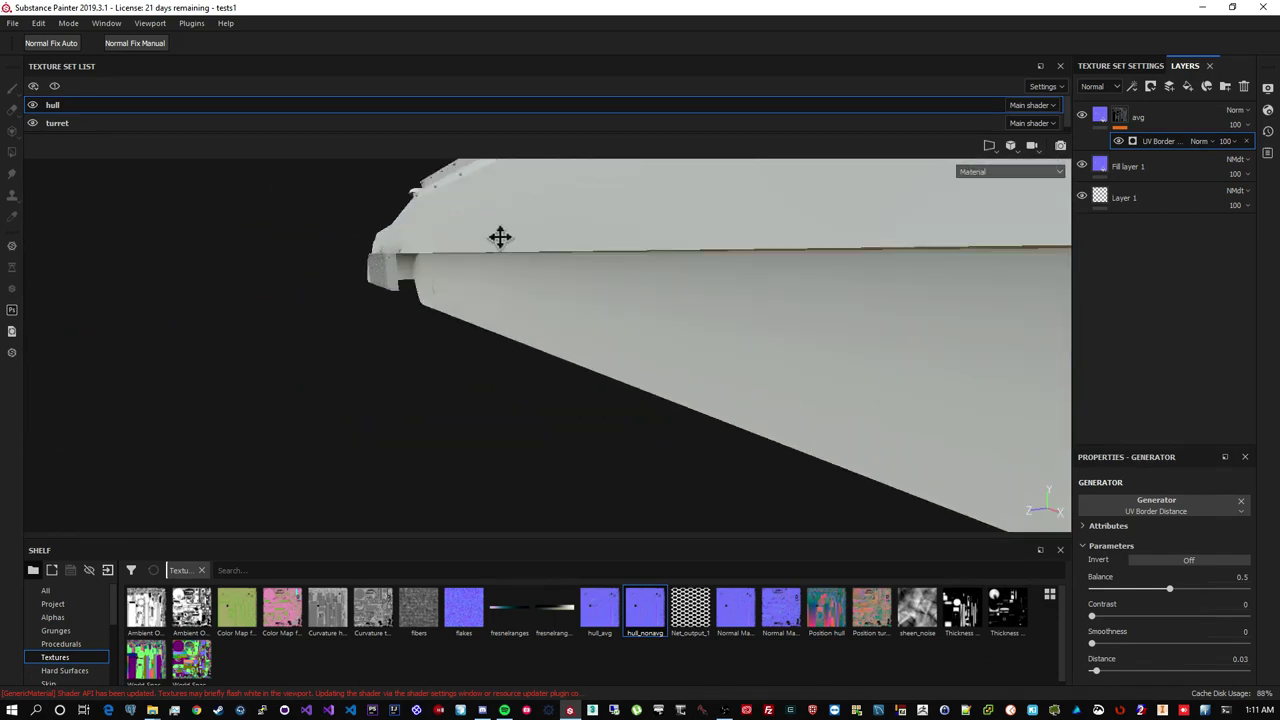
{"action": "left_click_drag", "start_coordinate": [500, 237], "coordinate": [966, 357], "text": "alt"}
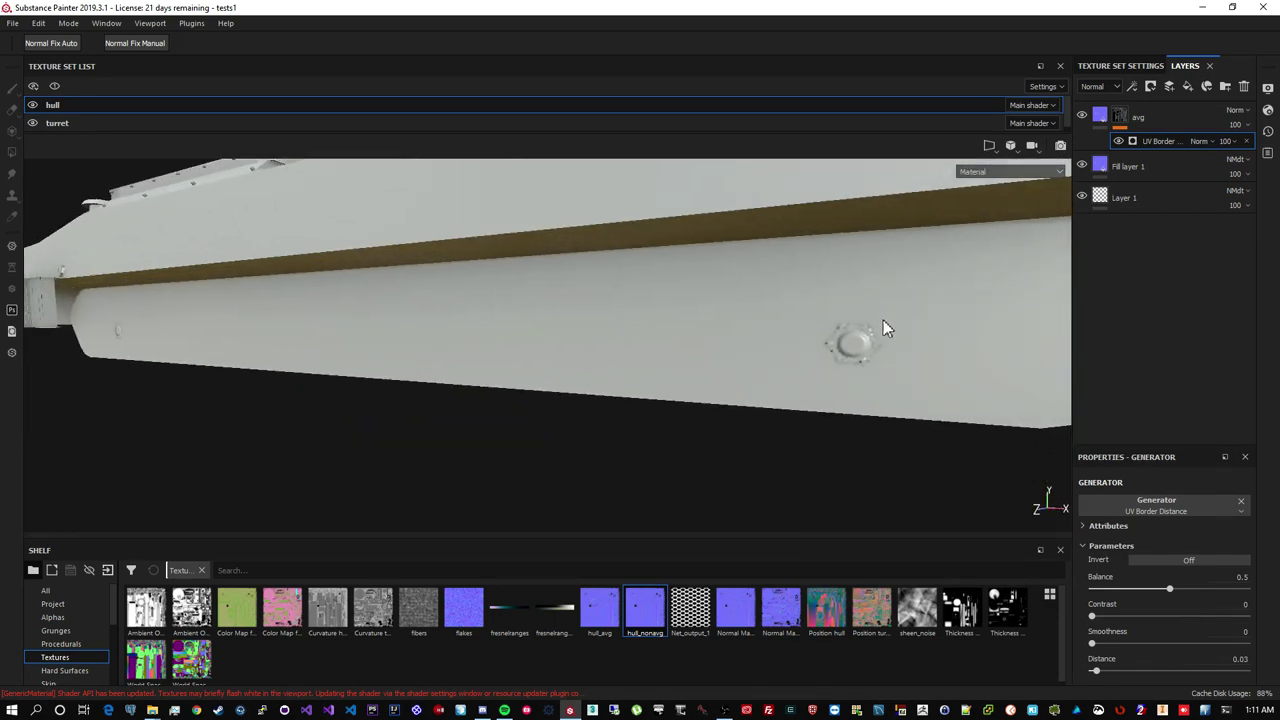
{"action": "left_click_drag", "start_coordinate": [868, 313], "coordinate": [831, 334], "text": "alt"}
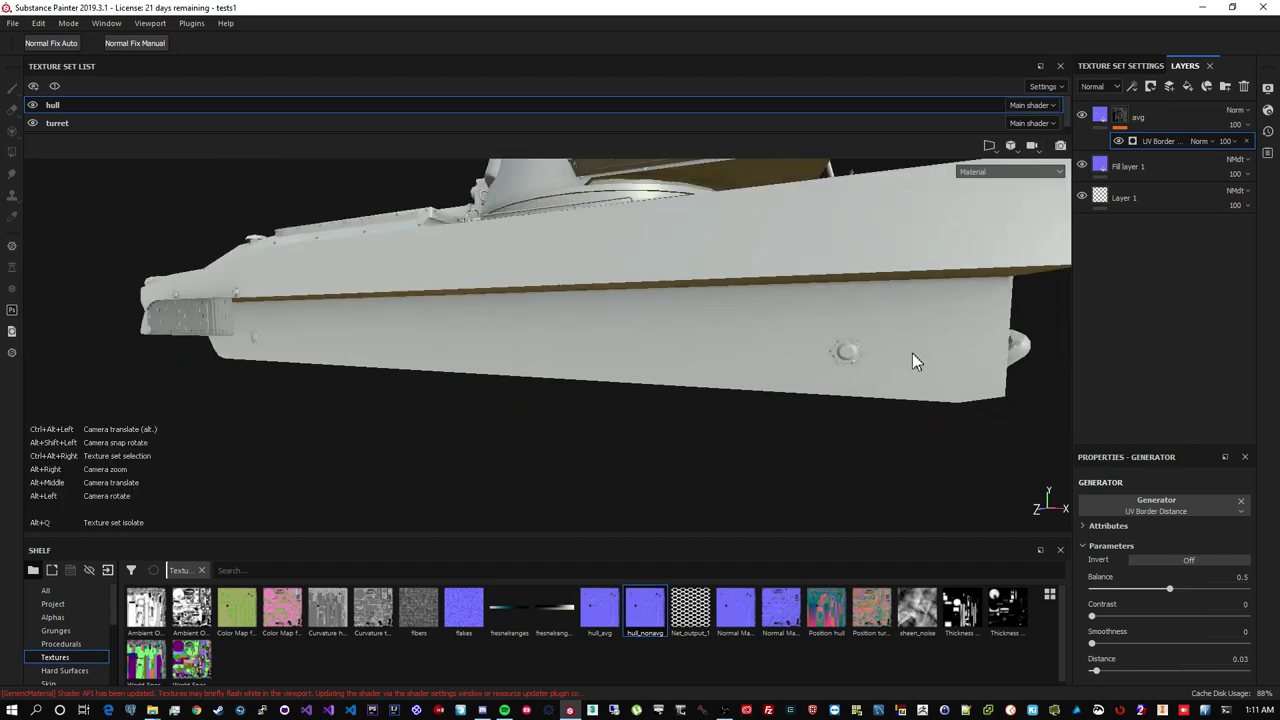
{"action": "left_click_drag", "start_coordinate": [914, 357], "coordinate": [475, 411], "text": "alt"}
{"action": "mouse_move", "coordinate": [741, 259]}
{"action": "left_mouse_down", "text": "alt"}
{"action": "mouse_move", "coordinate": [643, 380]}
{"action": "mouse_move", "coordinate": [966, 373]}
{"action": "mouse_move", "coordinate": [791, 271]}
{"action": "mouse_move", "coordinate": [594, 289]}
{"action": "mouse_move", "coordinate": [786, 349]}
{"action": "mouse_move", "coordinate": [930, 332]}
{"action": "mouse_move", "coordinate": [734, 303]}
{"action": "mouse_move", "coordinate": [775, 396]}
{"action": "mouse_move", "coordinate": [789, 129]}
{"action": "mouse_move", "coordinate": [740, 425]}
{"action": "mouse_move", "coordinate": [760, 240]}
{"action": "mouse_move", "coordinate": [723, 343]}
{"action": "mouse_move", "coordinate": [549, 383]}
{"action": "mouse_move", "coordinate": [609, 349]}
{"action": "left_mouse_up", "text": "alt"}
Widen the avg mask's UV Border Distance to 0.13, then view the whole tank
{"action": "scroll", "coordinate": [589, 354], "scroll_direction": "up", "scroll_amount": 5}
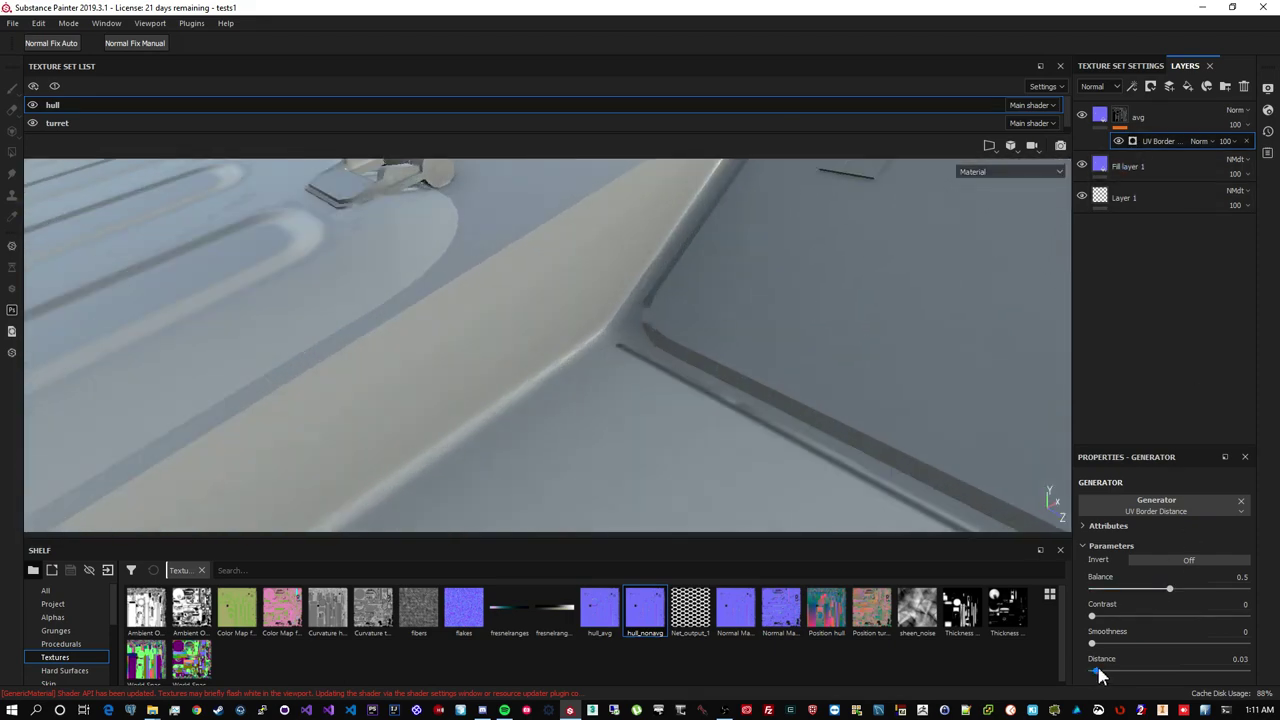
{"action": "mouse_move", "coordinate": [1095, 670]}
{"action": "left_mouse_down"}
{"action": "mouse_move", "coordinate": [1146, 673]}
{"action": "mouse_move", "coordinate": [1088, 668]}
{"action": "mouse_move", "coordinate": [1140, 674]}
{"action": "mouse_move", "coordinate": [1112, 672]}
{"action": "left_mouse_up"}
{"action": "scroll", "coordinate": [650, 300], "scroll_direction": "down", "scroll_amount": 5}
{"action": "left_click_drag", "start_coordinate": [650, 300], "coordinate": [660, 328], "text": "alt"}
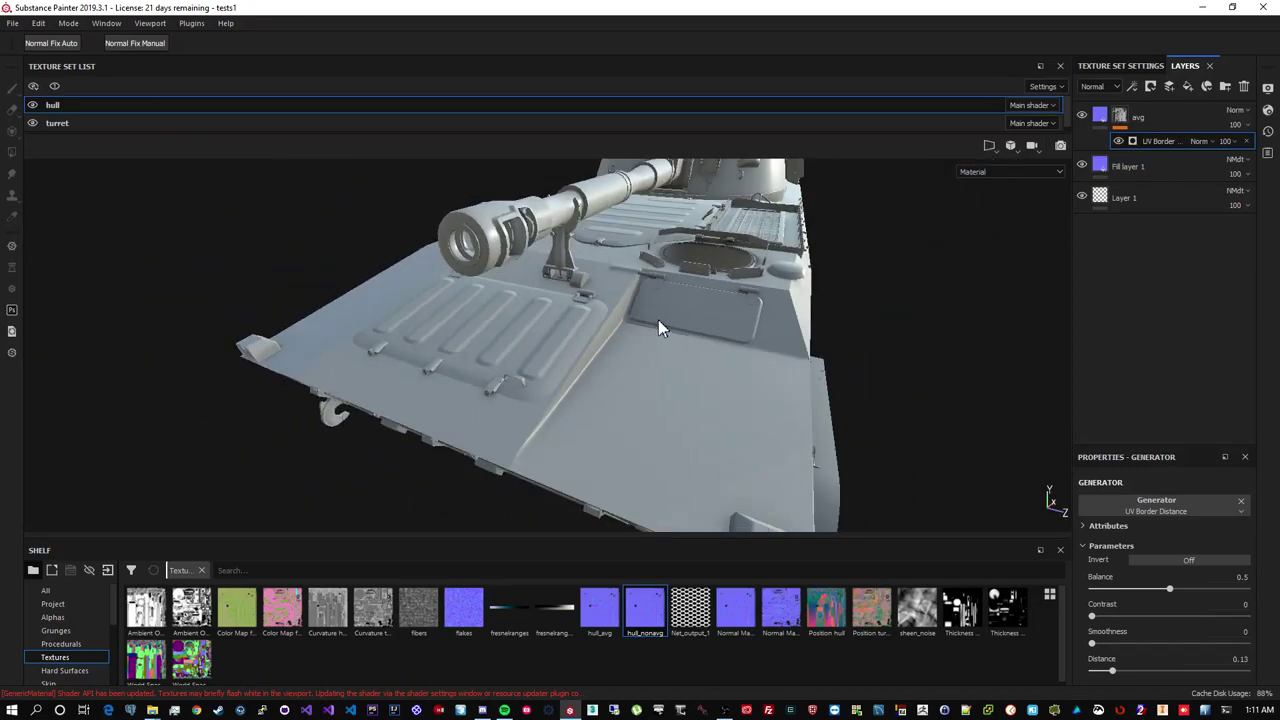